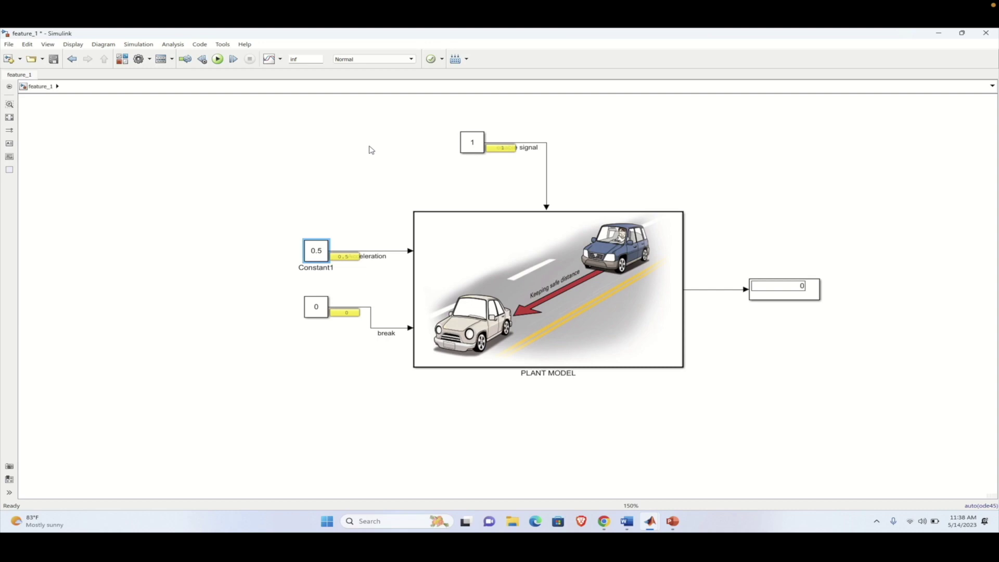
pyautogui.moveTo(288, 310)
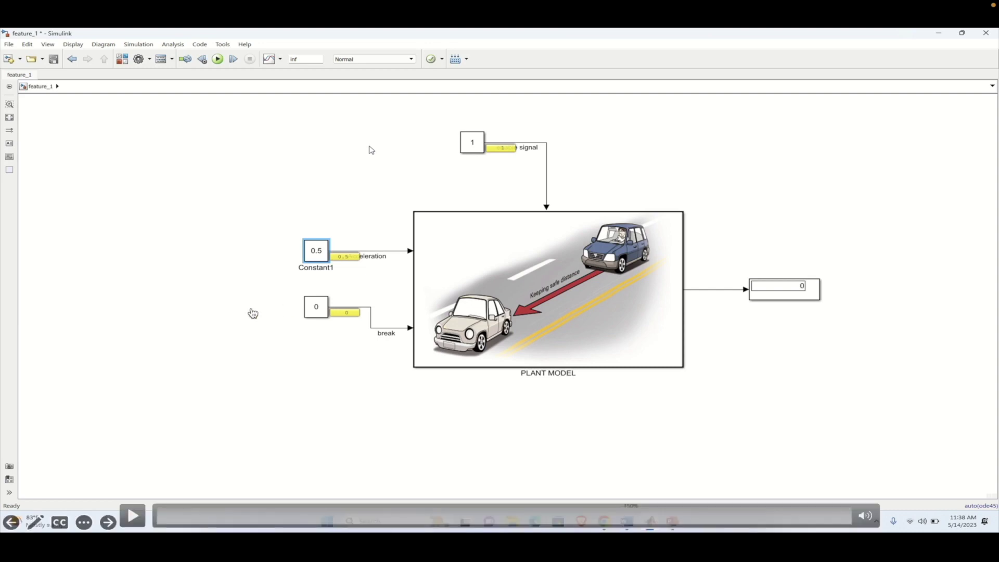
pyautogui.click(133, 517)
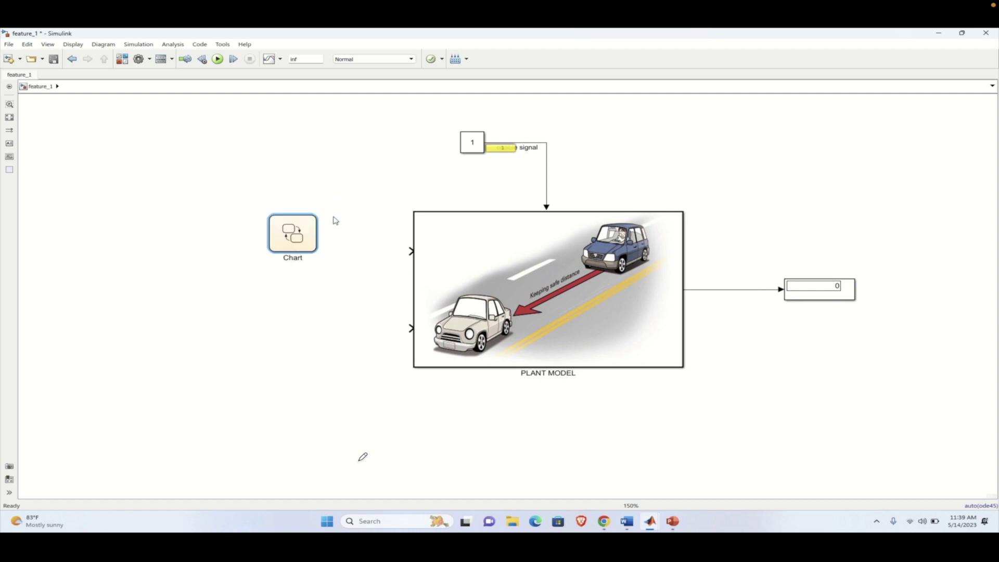
# Enlarge the Chart block beside the plant model's inputs and rename it "controller model".
pyautogui.moveTo(292, 240); pyautogui.dragTo(334, 369)
pyautogui.doubleClick(238, 373)
pyautogui.write('contro')
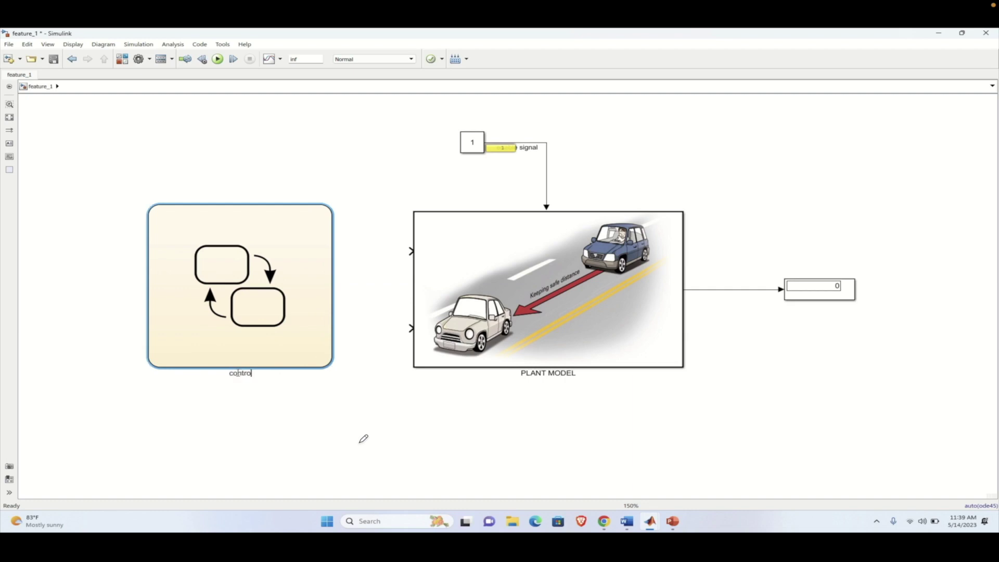
pyautogui.write('ller model')
pyautogui.click(350, 415)
# Open the controller model chart and draw a state named OFF in it.
pyautogui.doubleClick(279, 313)
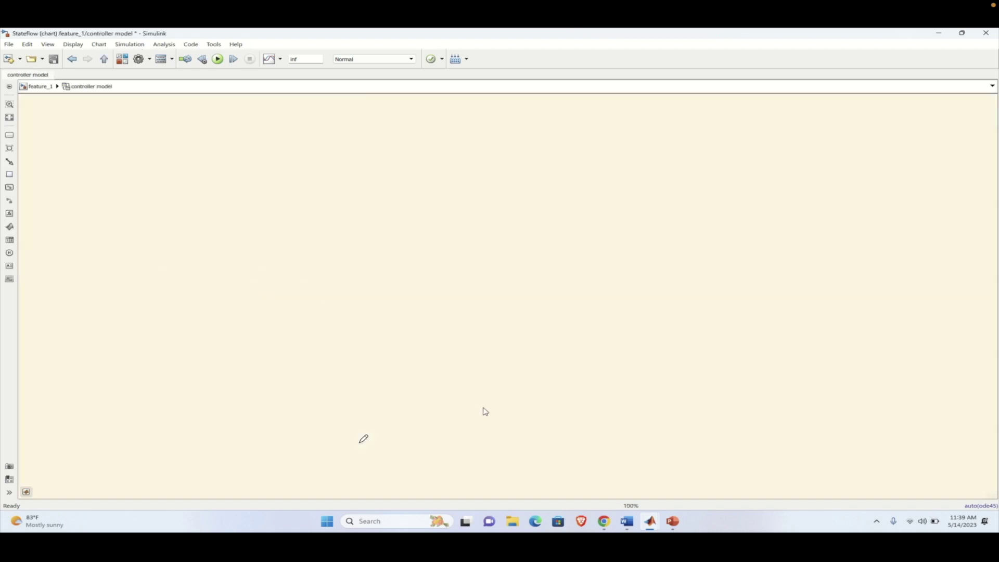
pyautogui.moveTo(411, 29)
pyautogui.click(434, 66)
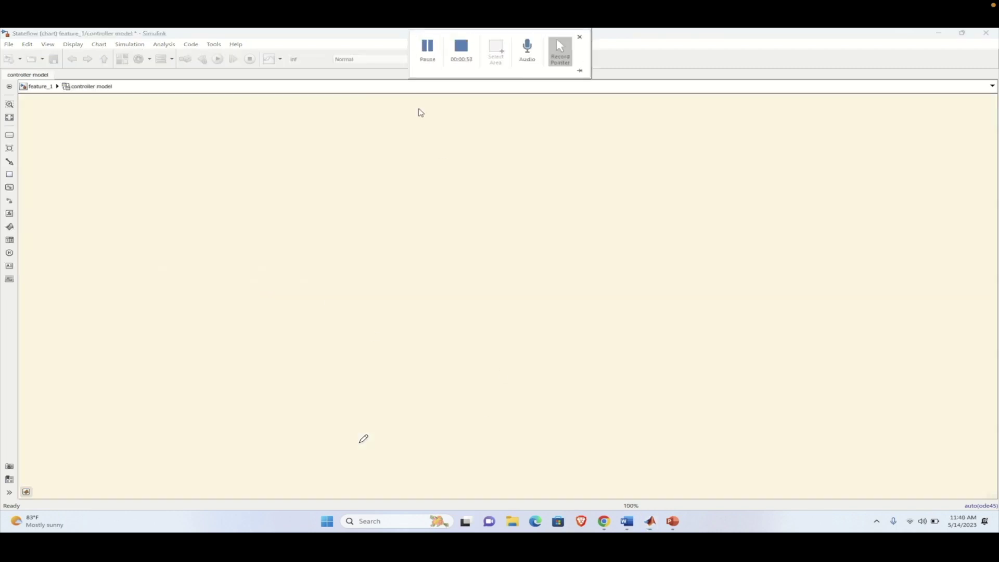
pyautogui.click(9, 135)
pyautogui.click(296, 289)
pyautogui.moveTo(296, 289); pyautogui.dragTo(382, 322)
pyautogui.click(233, 222)
pyautogui.write('OFF')
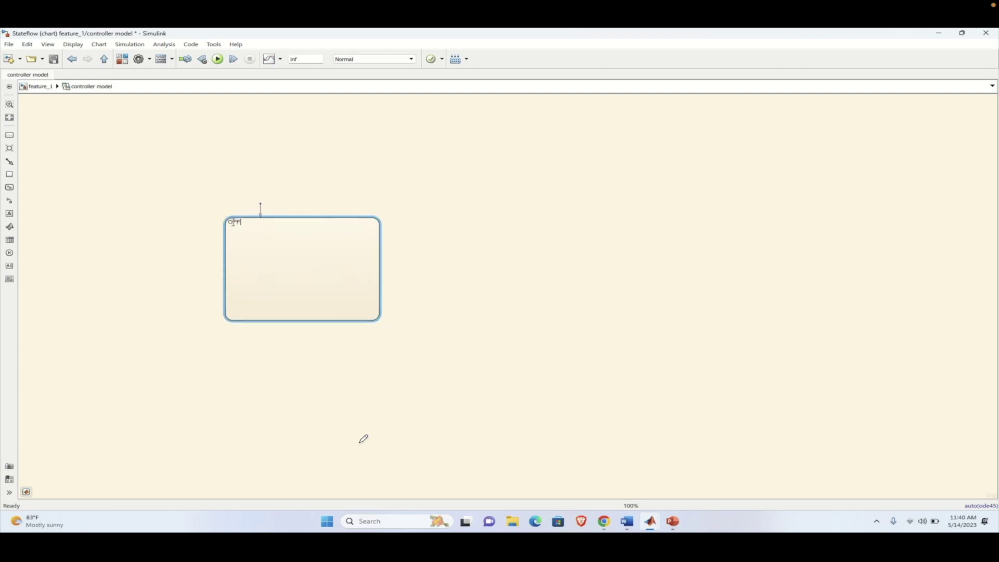
# Duplicate the OFF state beside the original and rename the copy ON.
pyautogui.click(417, 208)
pyautogui.moveTo(363, 244); pyautogui.dragTo(655, 243)
pyautogui.doubleClick(529, 223)
pyautogui.write('ON')
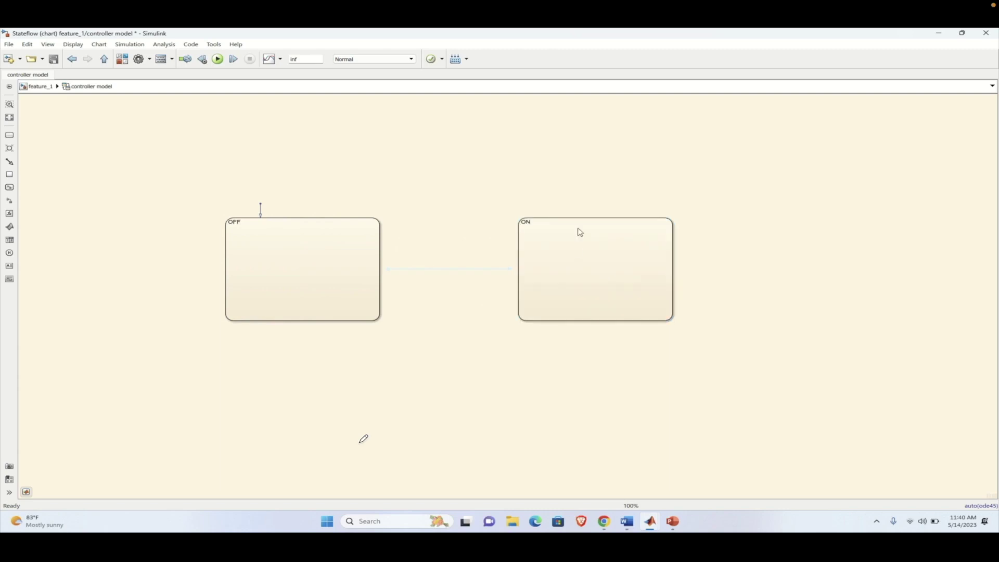
# Draw a transition from OFF to ON with the condition [sw==1].
pyautogui.click(379, 235)
pyautogui.moveTo(379, 235); pyautogui.dragTo(517, 234)
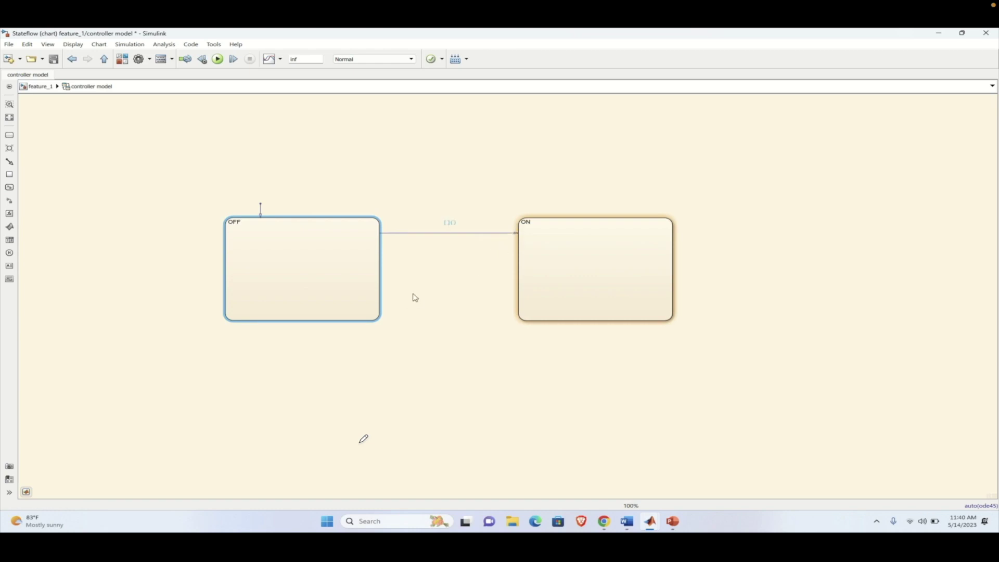
pyautogui.write('sw==1')
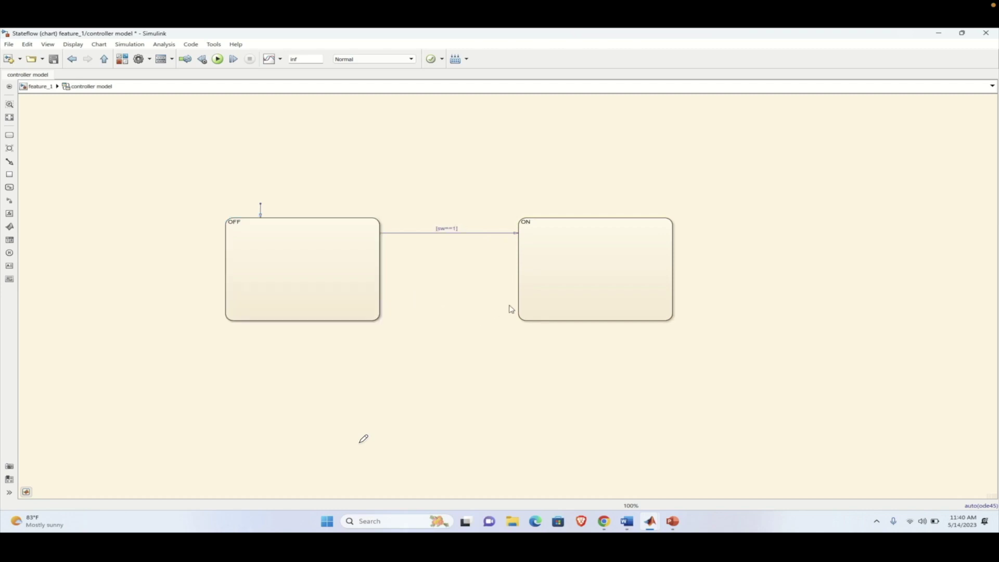
# Draw a return transition from ON to OFF with the condition [sw==0], and enlarge the ON state.
pyautogui.moveTo(517, 303); pyautogui.dragTo(381, 304)
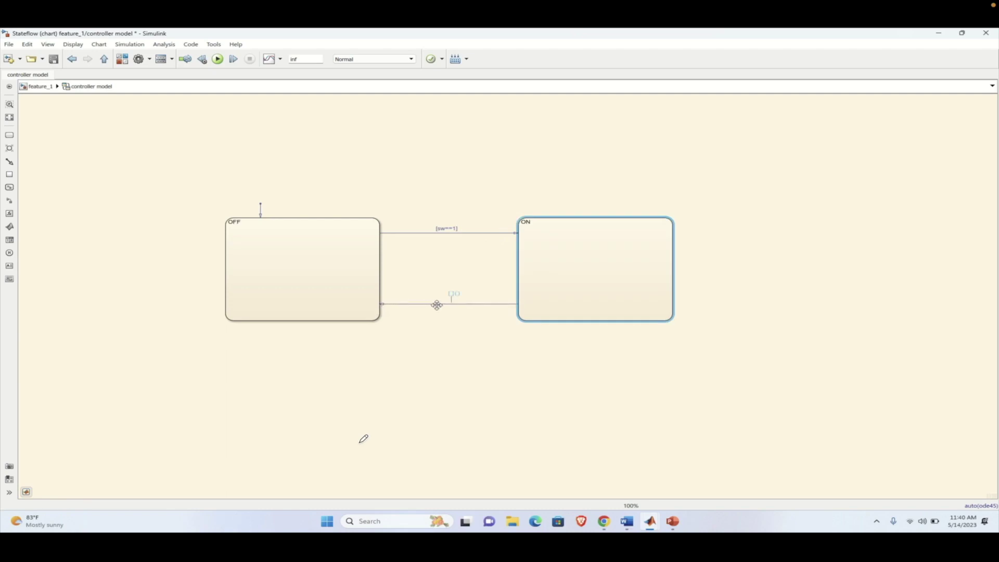
pyautogui.write('[sw==0]')
pyautogui.click(475, 356)
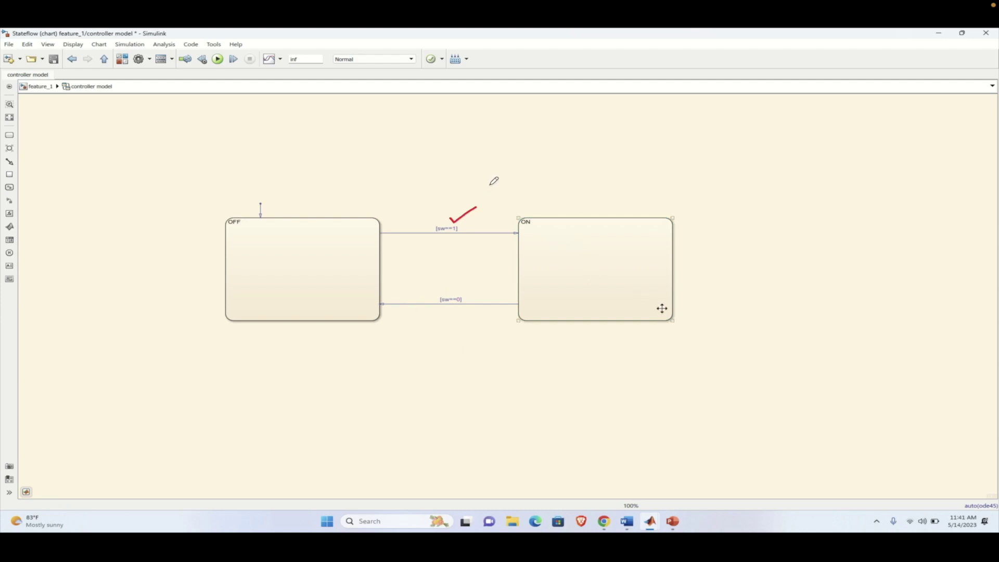
pyautogui.moveTo(672, 319)
pyautogui.mouseDown()
pyautogui.moveTo(728, 337)
pyautogui.moveTo(782, 414)
pyautogui.moveTo(851, 456)
pyautogui.mouseUp()
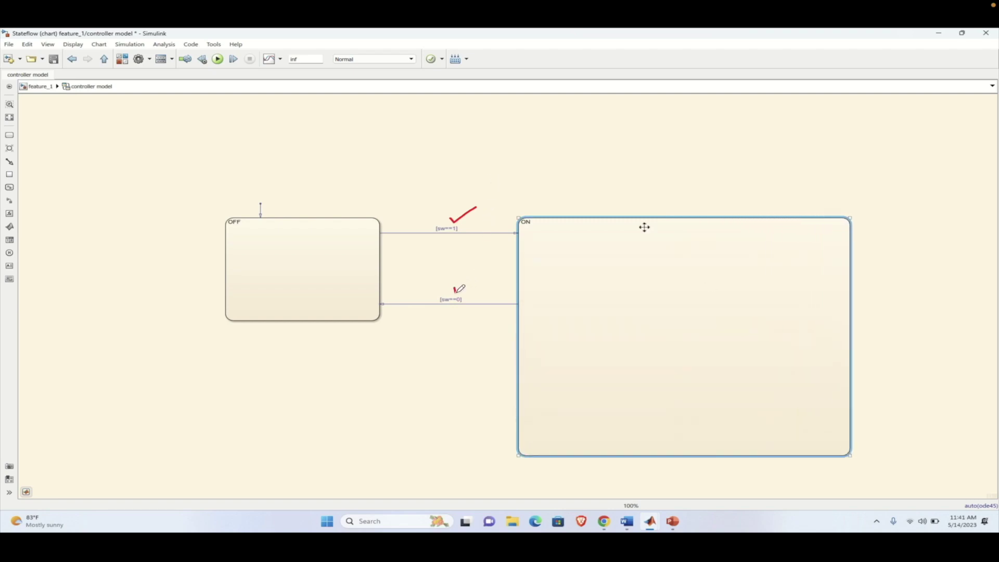
pyautogui.click(575, 155)
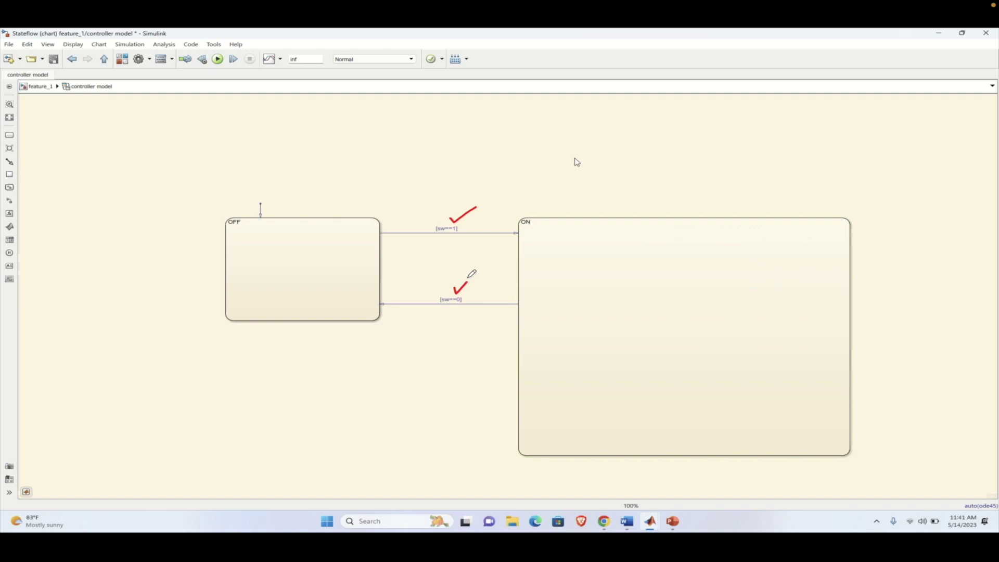
# Select requirement 1.1, "when it is turned on then the feature should be activated", in Word and link it to the [sw==1] transition.
pyautogui.hotkey('alt', 'Tab')
pyautogui.moveTo(189, 229); pyautogui.dragTo(424, 229)
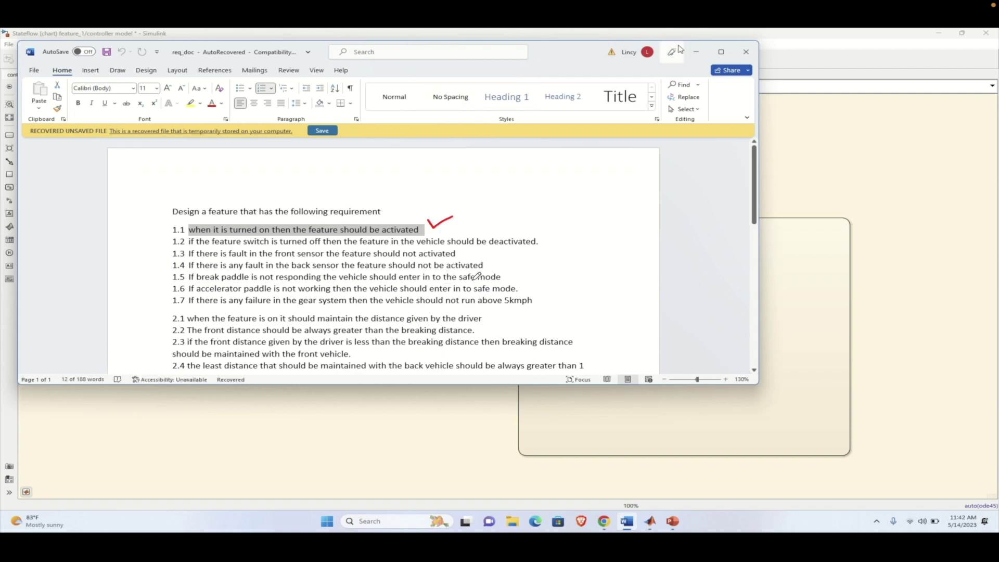
pyautogui.click(696, 52)
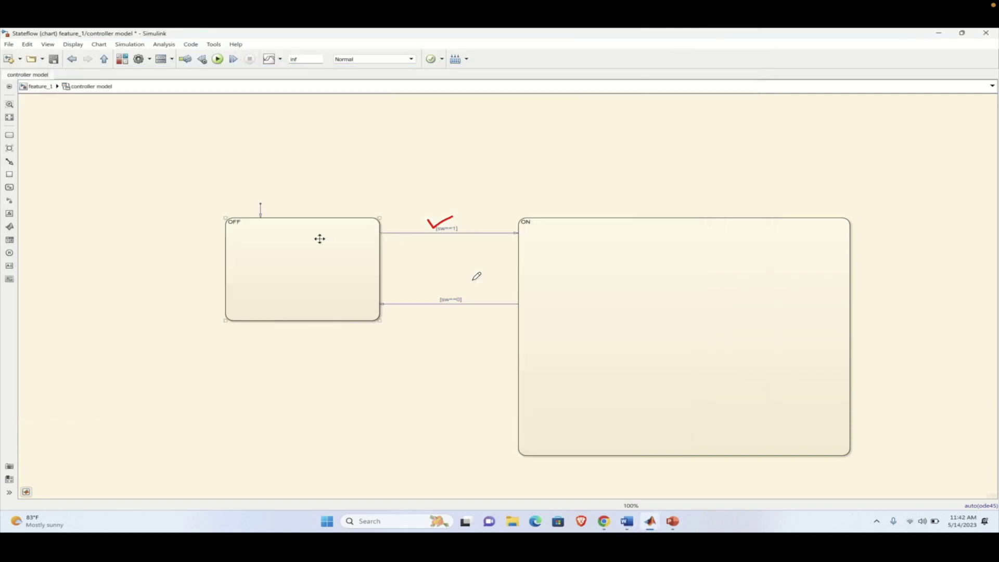
pyautogui.click(405, 233)
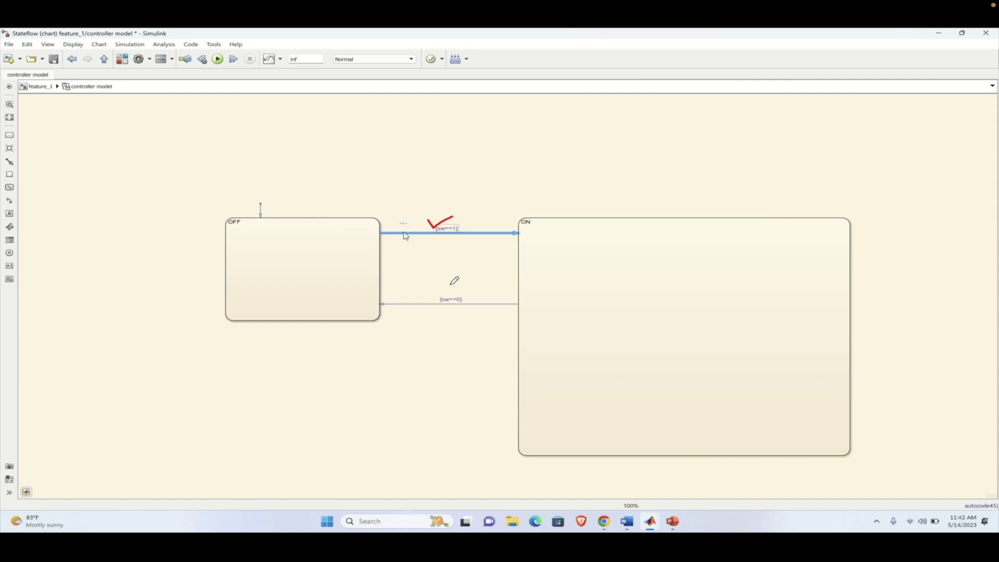
pyautogui.rightClick(405, 235)
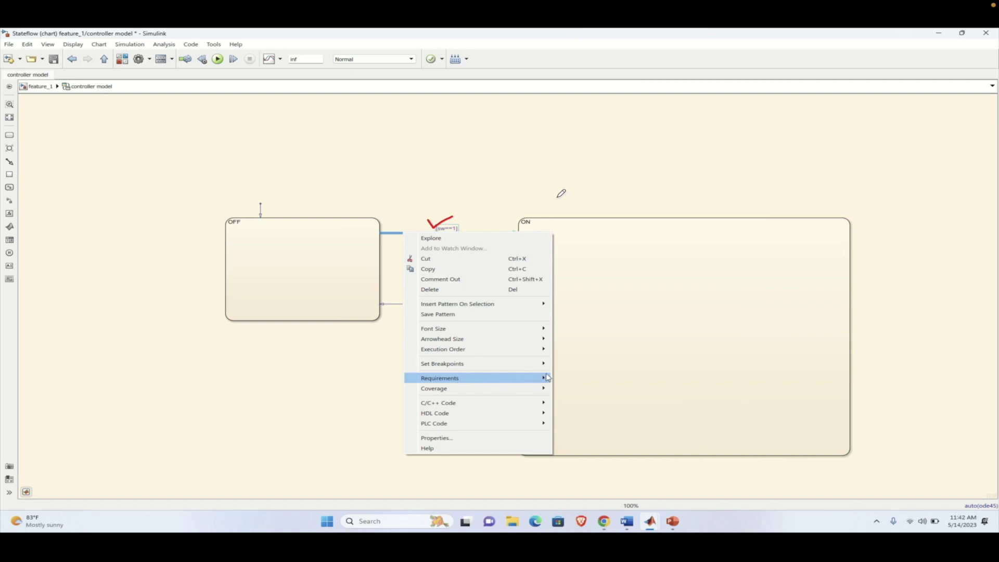
pyautogui.moveTo(548, 378)
pyautogui.click(575, 405)
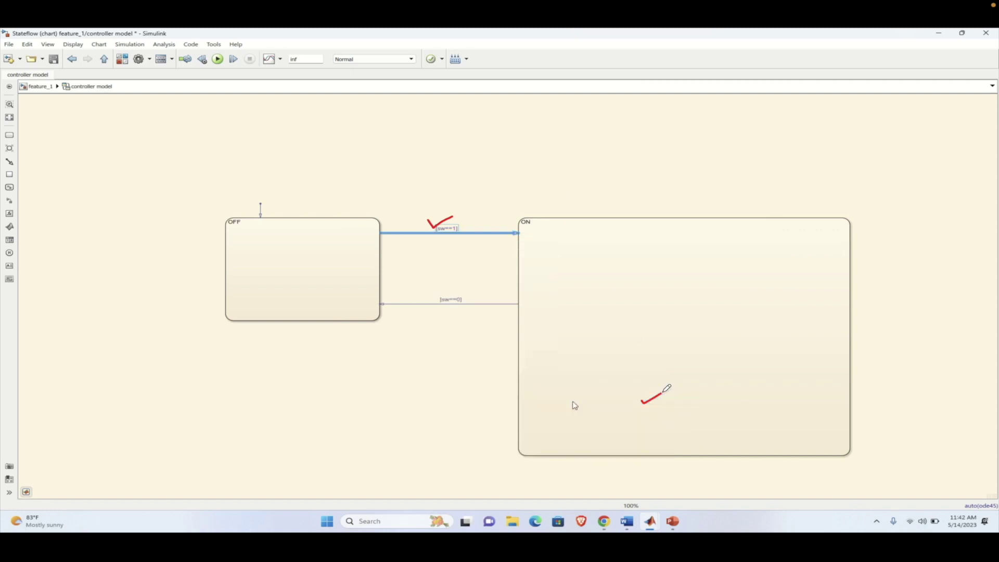
pyautogui.rightClick(472, 237)
pyautogui.moveTo(527, 381)
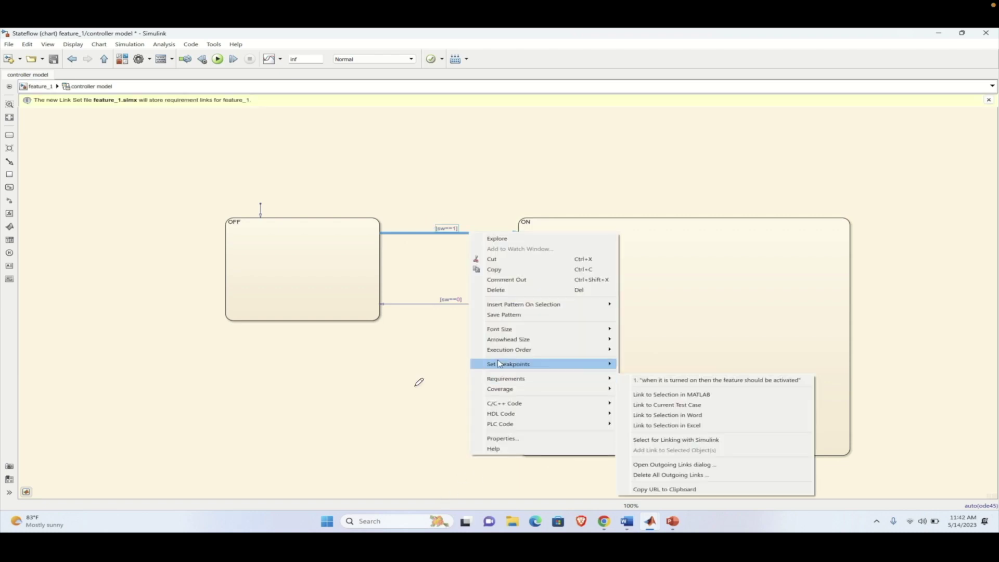
pyautogui.click(421, 316)
# Link the requirement selected in Word to the [sw==0] transition and check its requirement links.
pyautogui.click(427, 303)
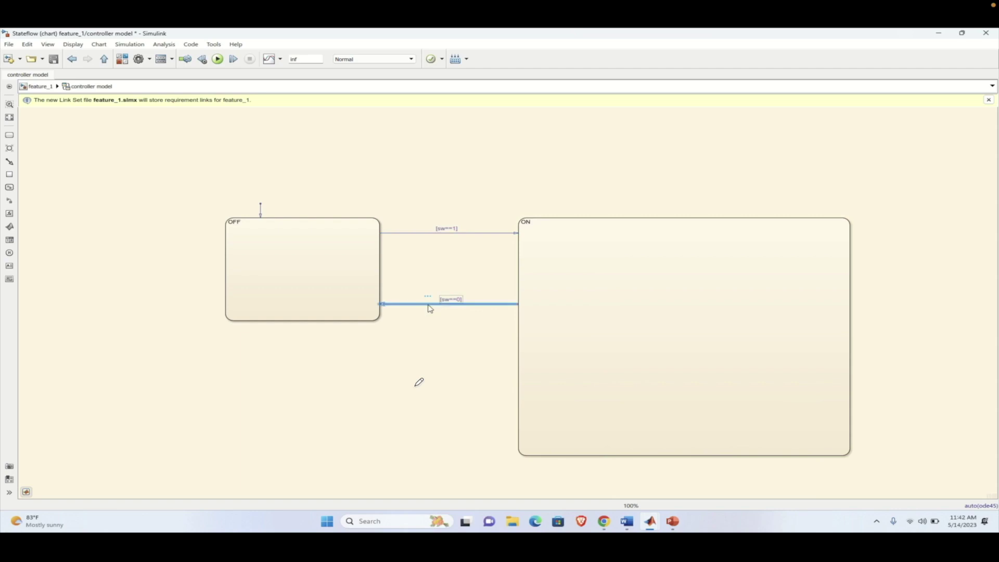
pyautogui.rightClick(430, 308)
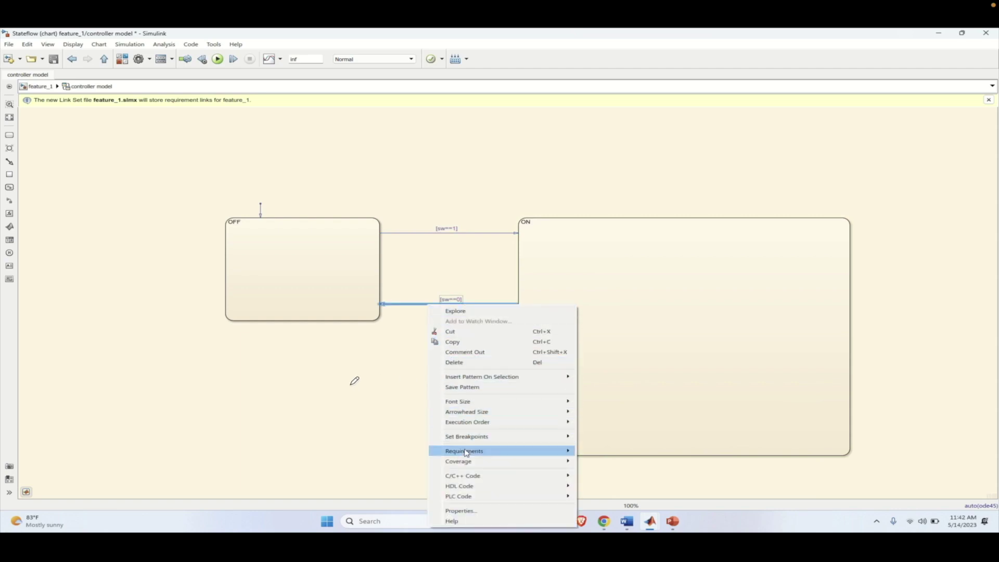
pyautogui.moveTo(546, 450)
pyautogui.click(624, 462)
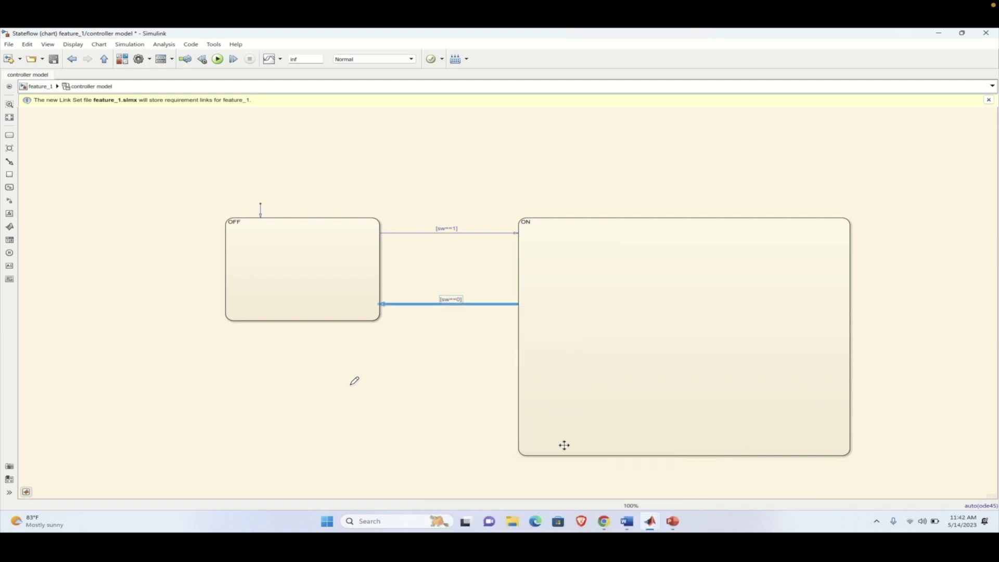
pyautogui.rightClick(479, 304)
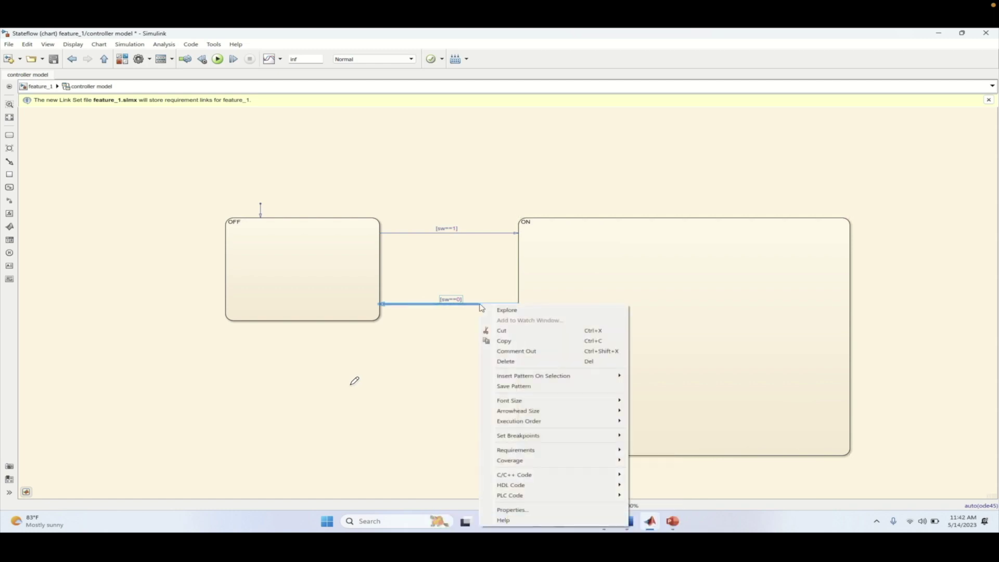
pyautogui.moveTo(517, 451)
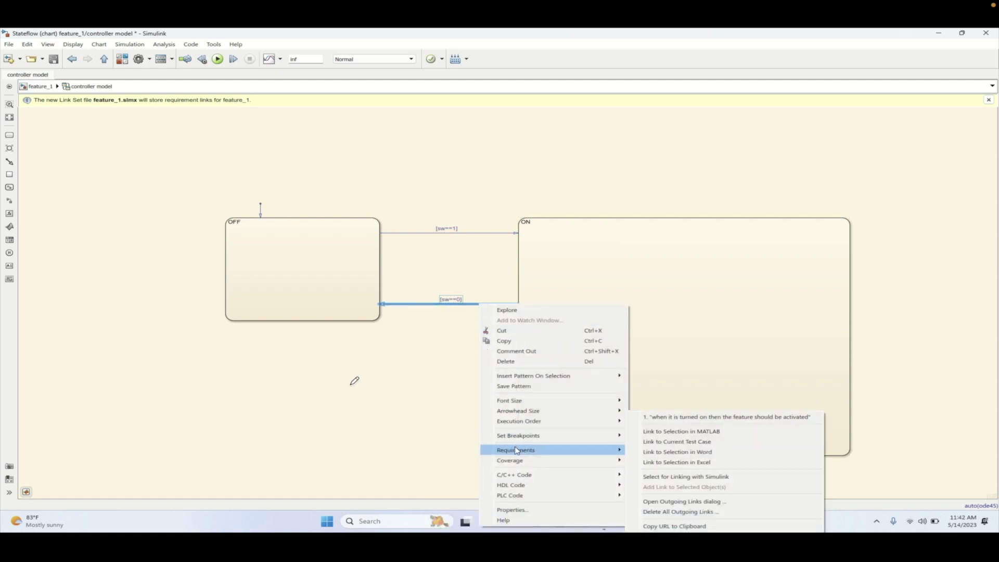
pyautogui.click(404, 390)
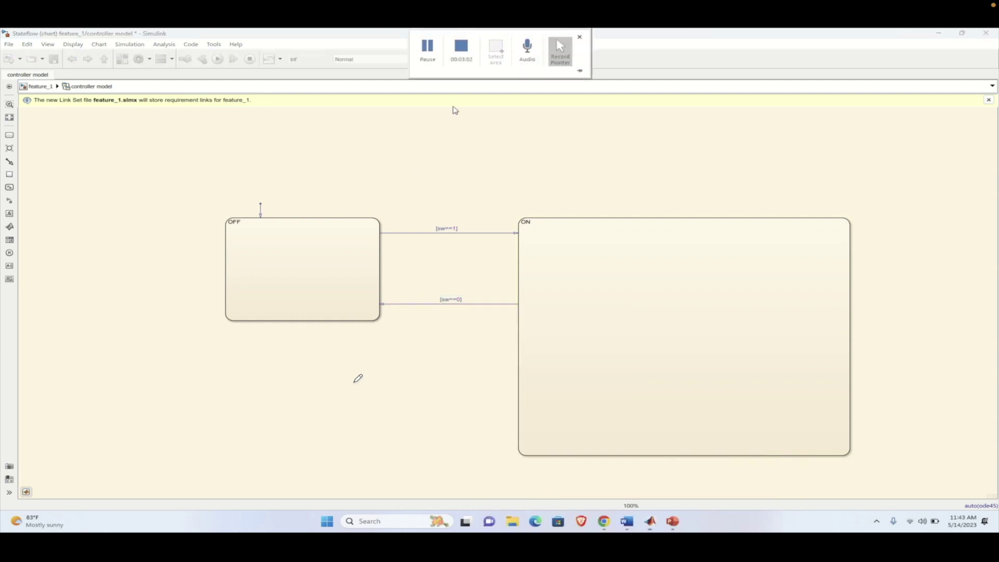
# Look over the requirements in Word and check the requirement links of the OFF state.
pyautogui.hotkey('alt', 'Tab')
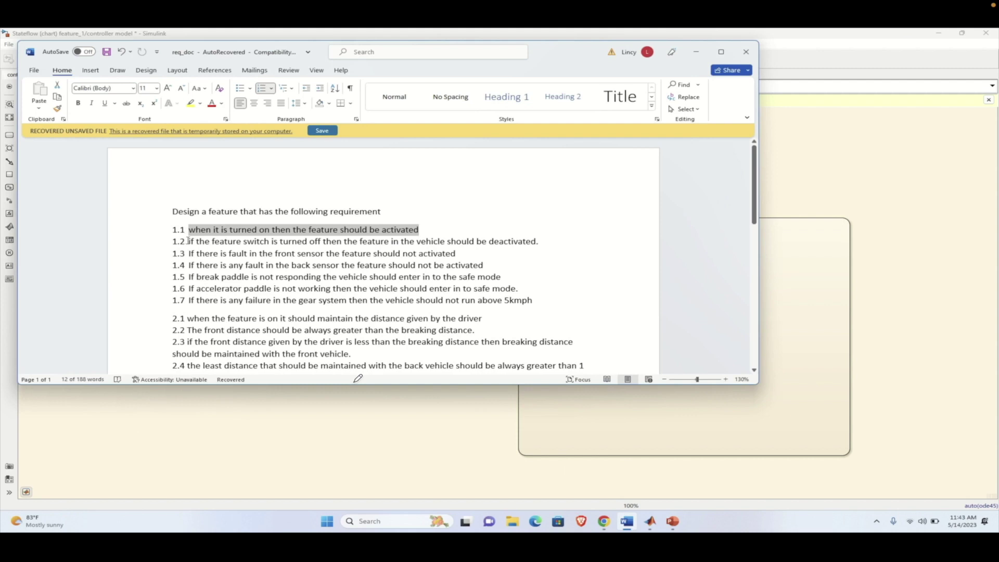
pyautogui.hotkey('alt', 'Tab')
pyautogui.click(269, 229)
pyautogui.rightClick(269, 229)
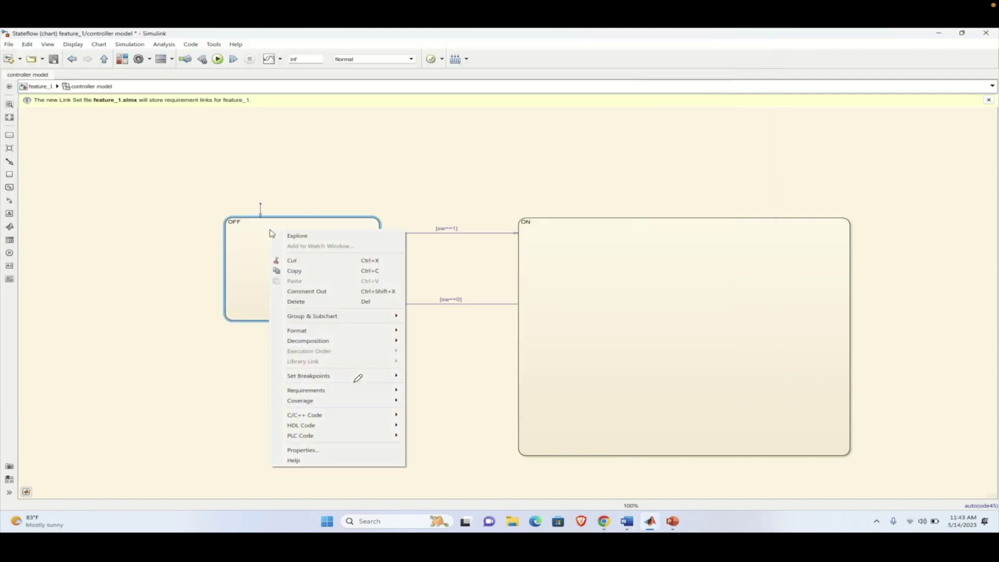
pyautogui.rightClick(321, 262)
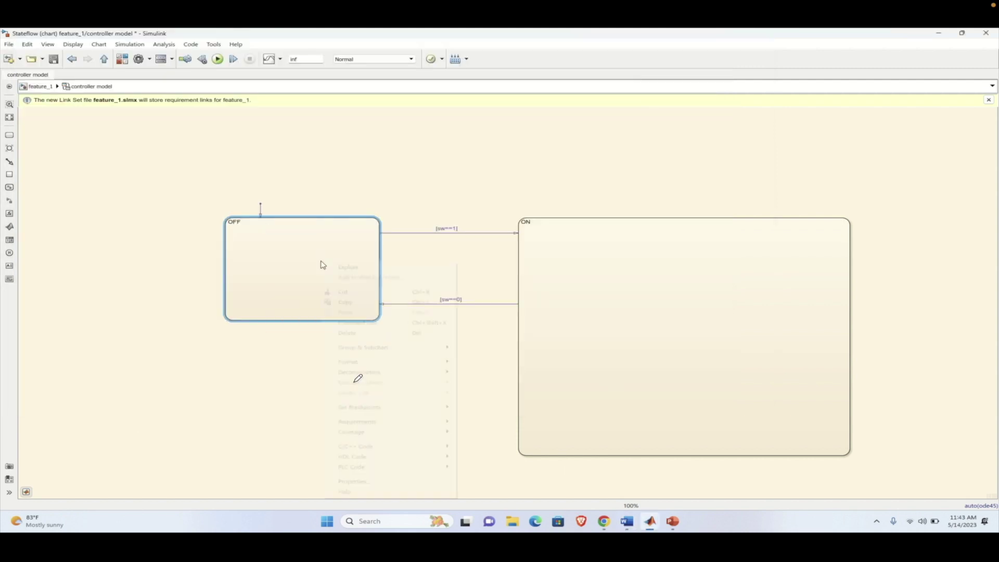
pyautogui.moveTo(353, 429)
pyautogui.click(241, 371)
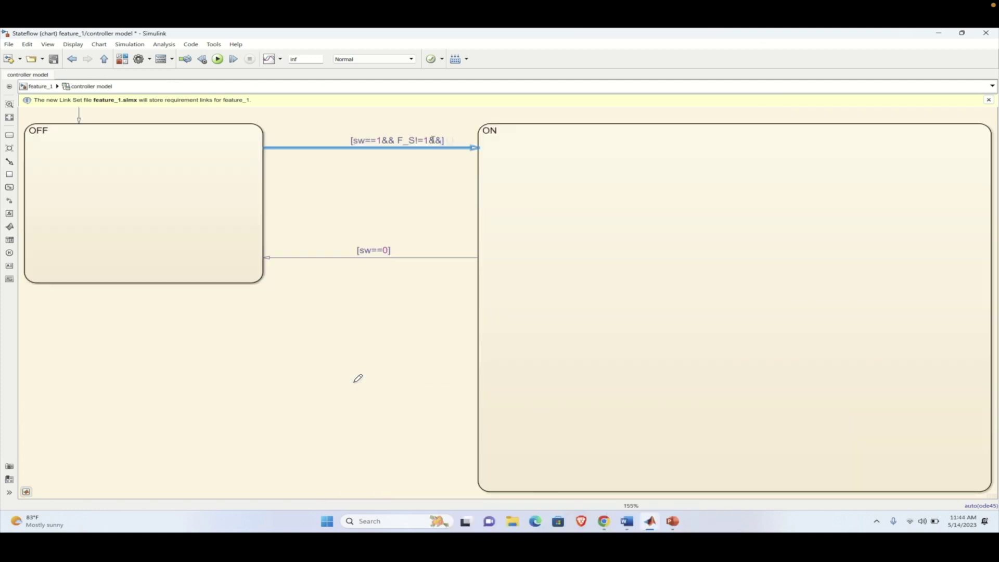
# Extend the OFF-to-ON condition to [sw==1&& F_S~=1&&R_S~=1].
pyautogui.write('_')
pyautogui.press('BackSpace')
pyautogui.press('BackSpace')
pyautogui.press('BackSpace')
pyautogui.press('BackSpace')
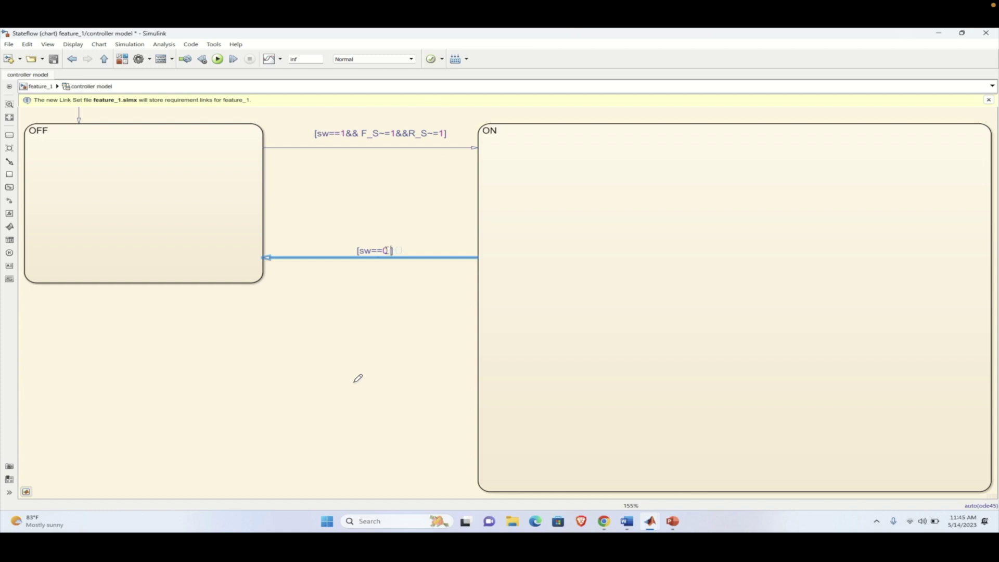
# Extend the ON-to-OFF condition to [sw==0 || F_S~=1||R_S~=1] and centre its label between the two states.
pyautogui.hotkey('ctrl', 'v')
pyautogui.press('Left')
pyautogui.press('Left')
pyautogui.press('Left')
pyautogui.press('Left')
pyautogui.press('Left')
pyautogui.press('Left')
pyautogui.press('Left')
pyautogui.press('Left')
pyautogui.press('BackSpace')
pyautogui.write('0')
pyautogui.press('BackSpace')
pyautogui.write('1')
pyautogui.press('Delete')
pyautogui.press('Delete')
pyautogui.write('||')
pyautogui.click(375, 207)
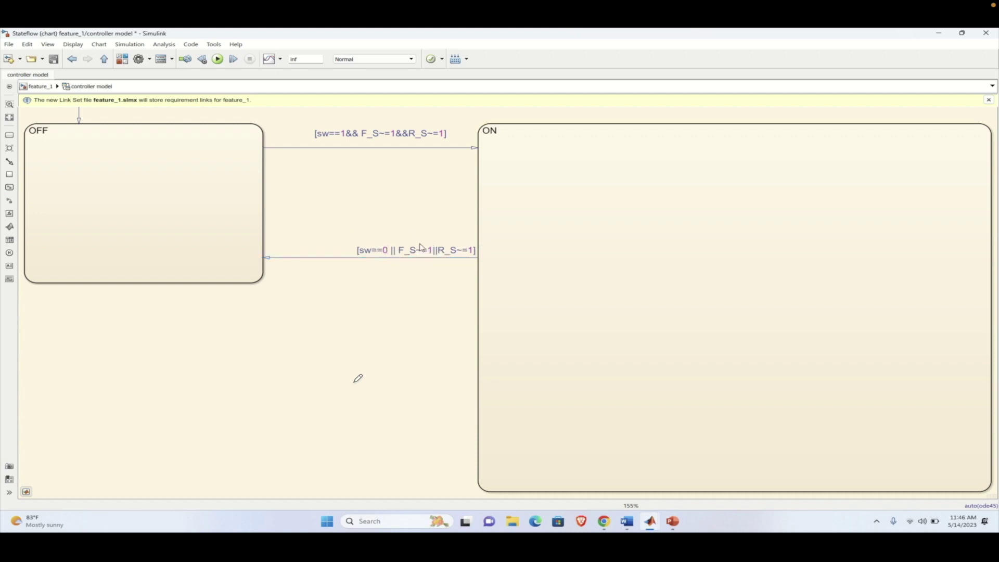
pyautogui.moveTo(424, 252); pyautogui.dragTo(379, 232)
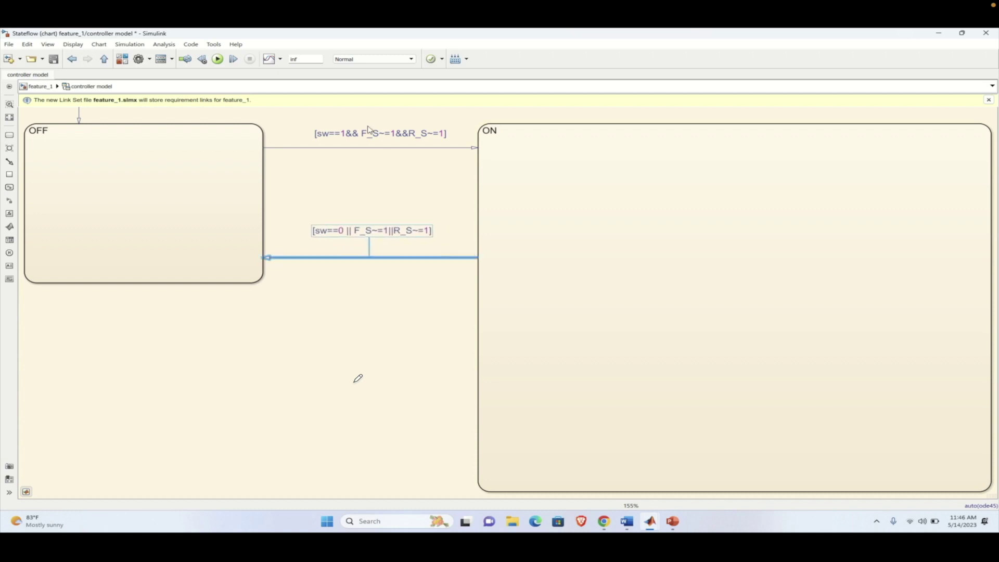
# Change the sensor checks in the OFF-to-ON condition to F_S~=0 and R_S~=0.
pyautogui.click(397, 133)
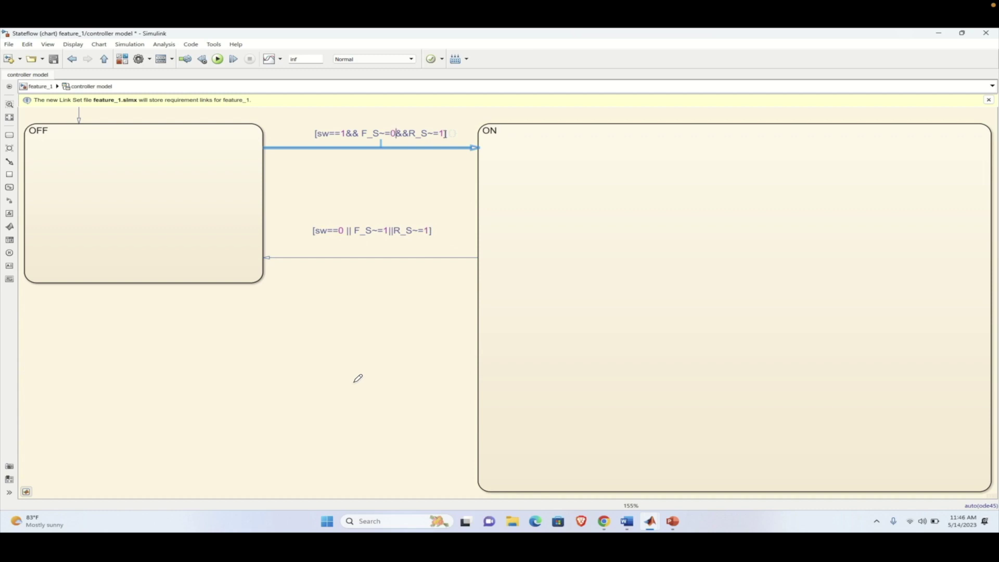
pyautogui.press('BackSpace')
pyautogui.click(422, 177)
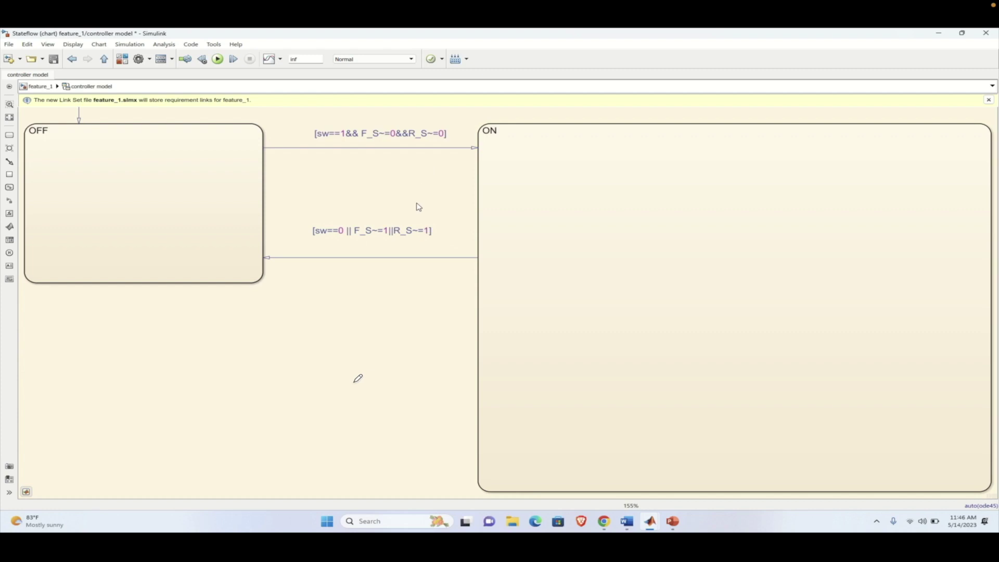
# Link the OFF-to-ON transition to the requirement selected in the Word document.
pyautogui.click(629, 522)
pyautogui.click(629, 522)
pyautogui.rightClick(384, 148)
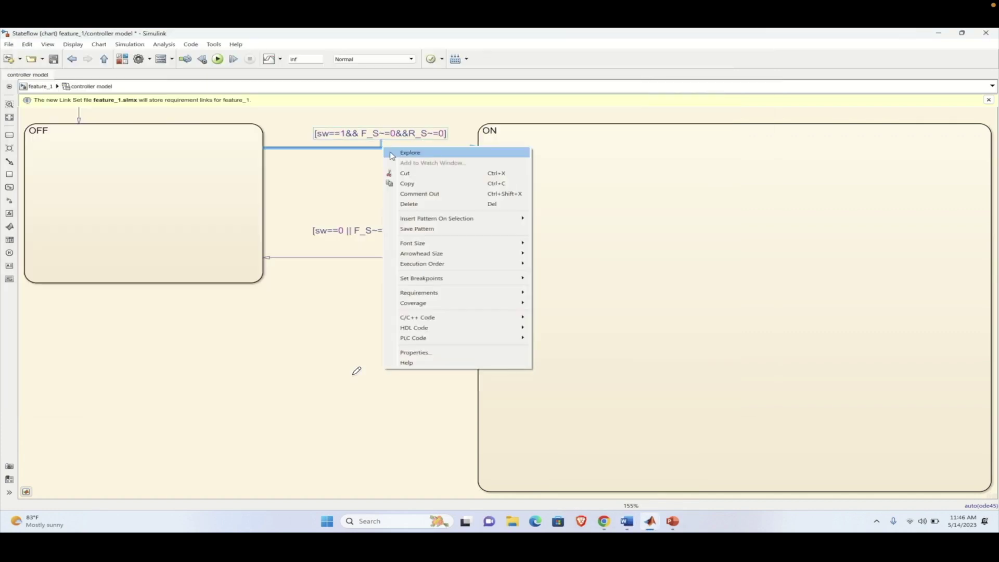
pyautogui.moveTo(473, 293)
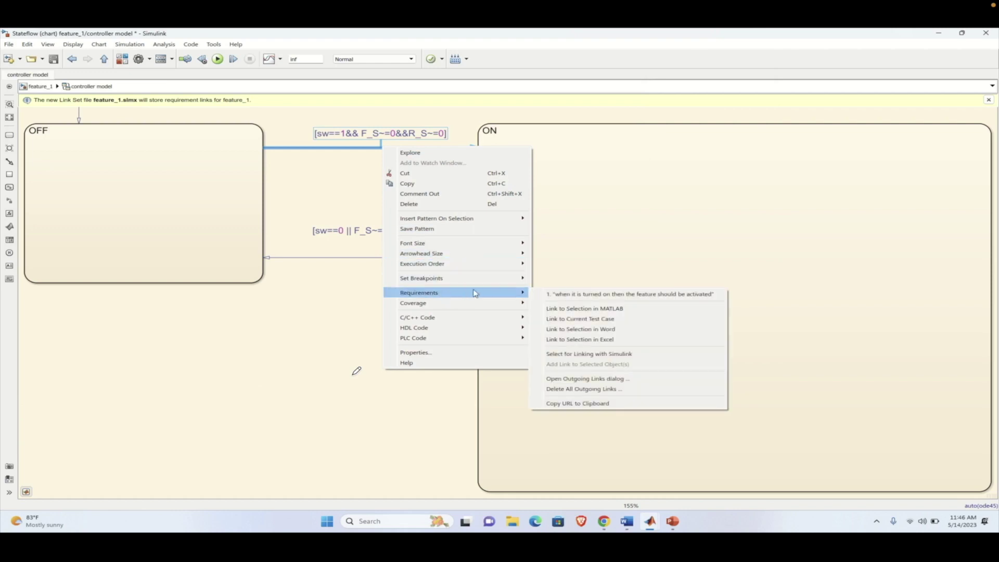
pyautogui.click(555, 329)
pyautogui.moveTo(592, 441)
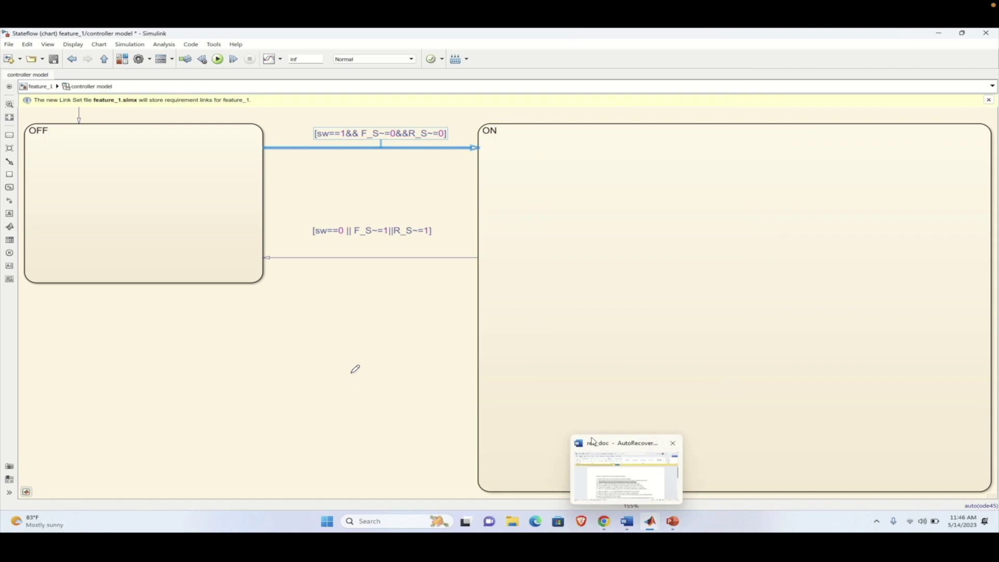
# Link the ON-to-OFF transition to the requirement selected in Word.
pyautogui.click(397, 257)
pyautogui.rightClick(399, 262)
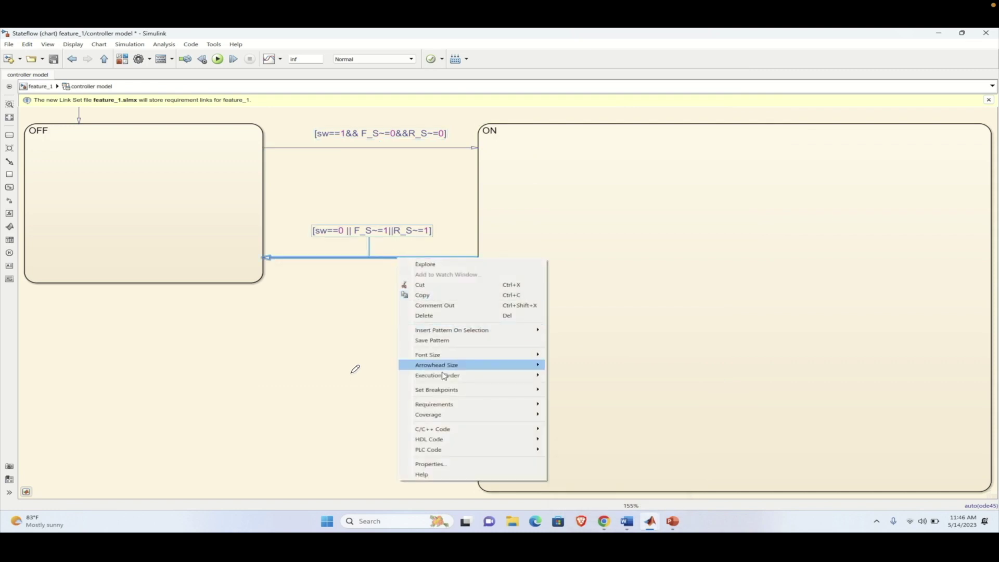
pyautogui.click(573, 401)
# Select requirement 1.4 about a back sensor fault in the Word document and return to the chart.
pyautogui.moveTo(221, 264); pyautogui.dragTo(490, 266)
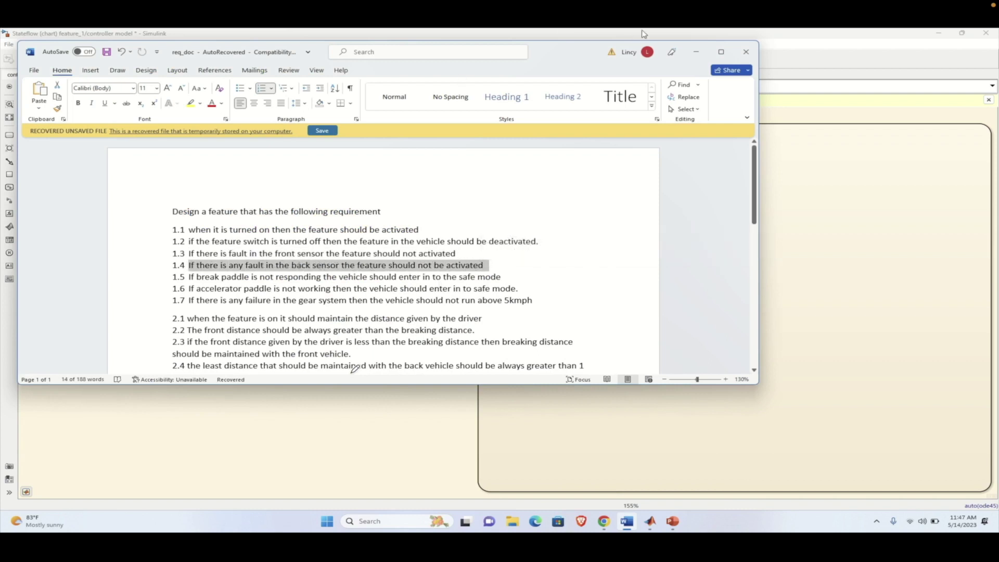
pyautogui.click(697, 51)
pyautogui.click(324, 155)
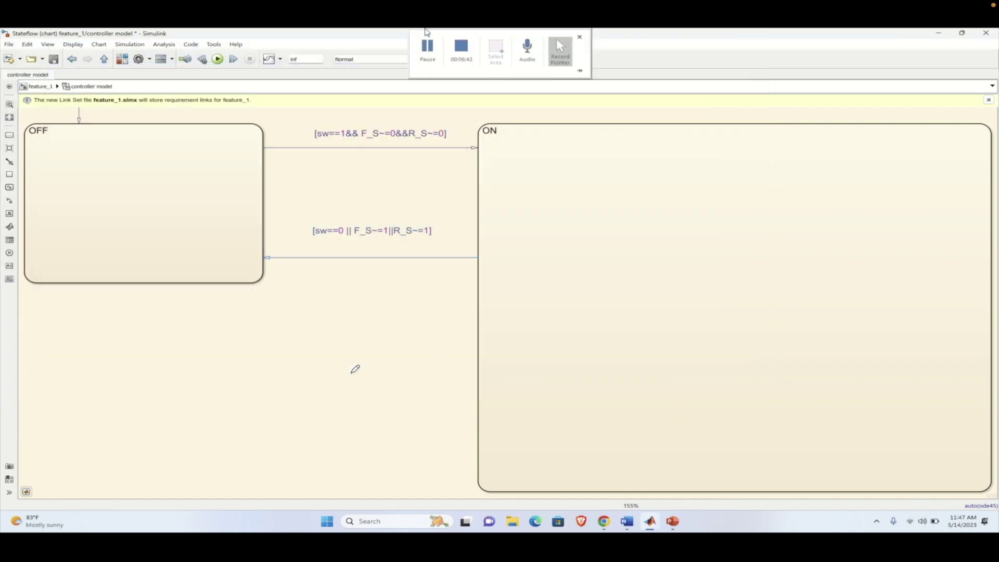
pyautogui.click(428, 49)
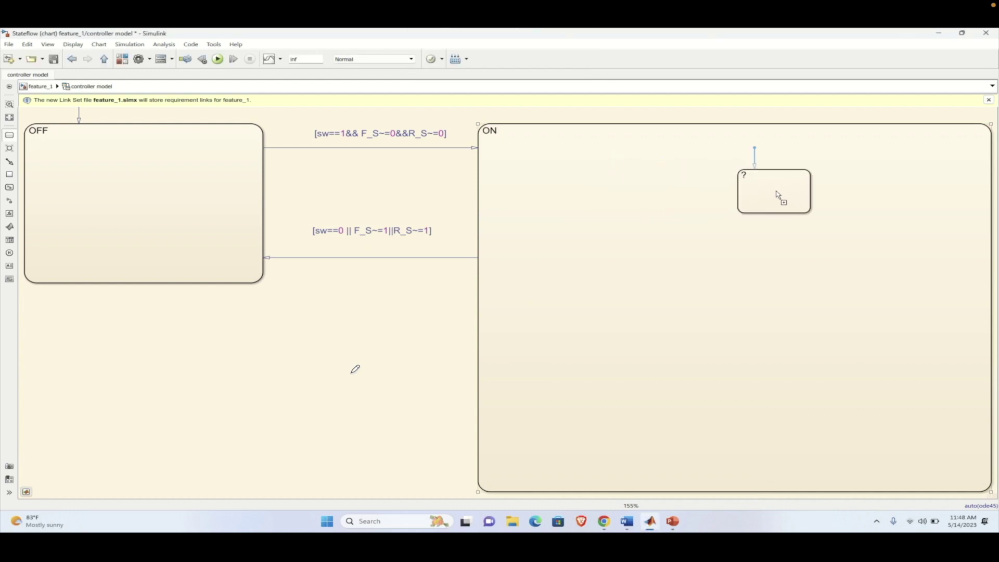
# Place a state named safe_mode inside the ON state, fed by a transition from a junction.
pyautogui.click(897, 190)
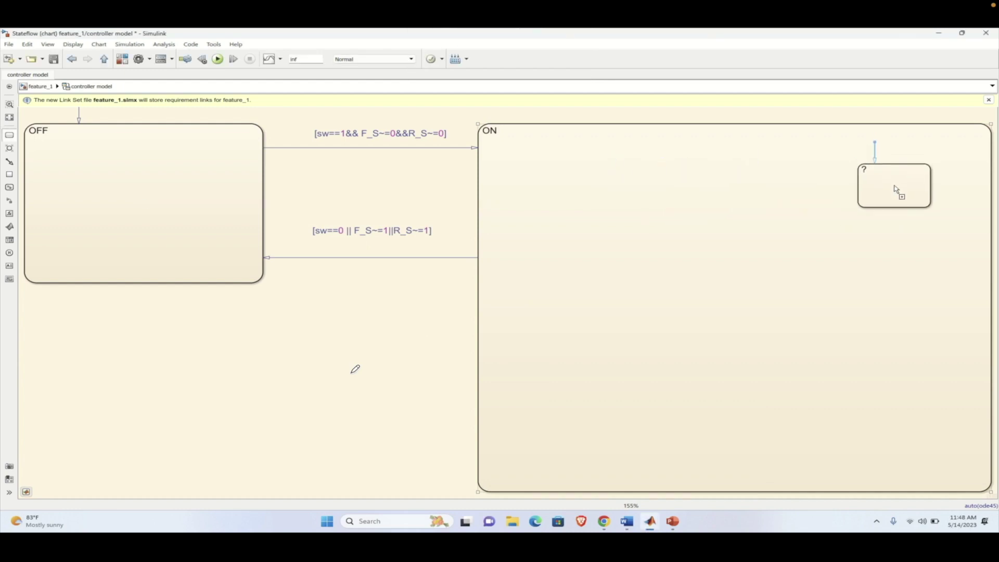
pyautogui.write('safe_mode')
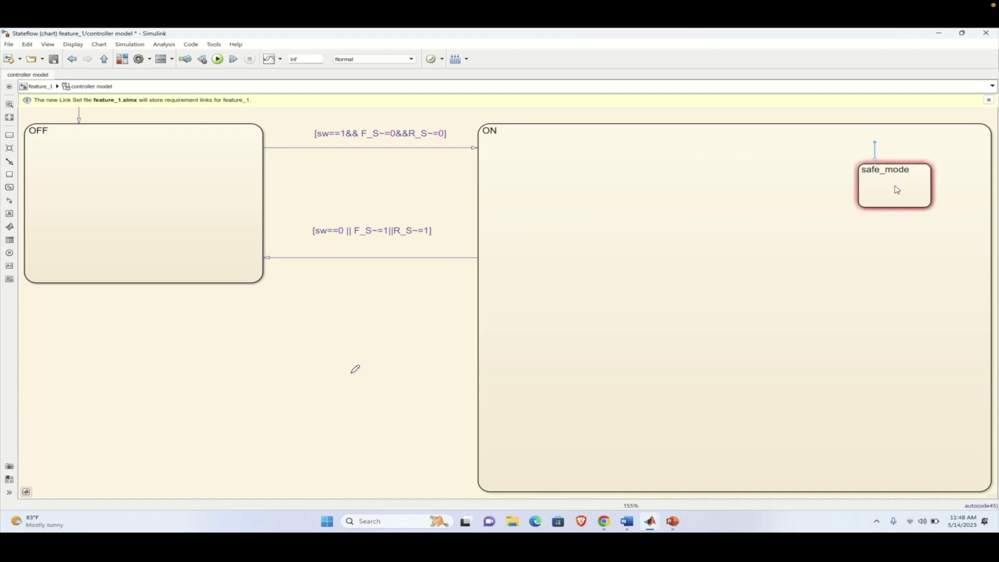
pyautogui.click(870, 184)
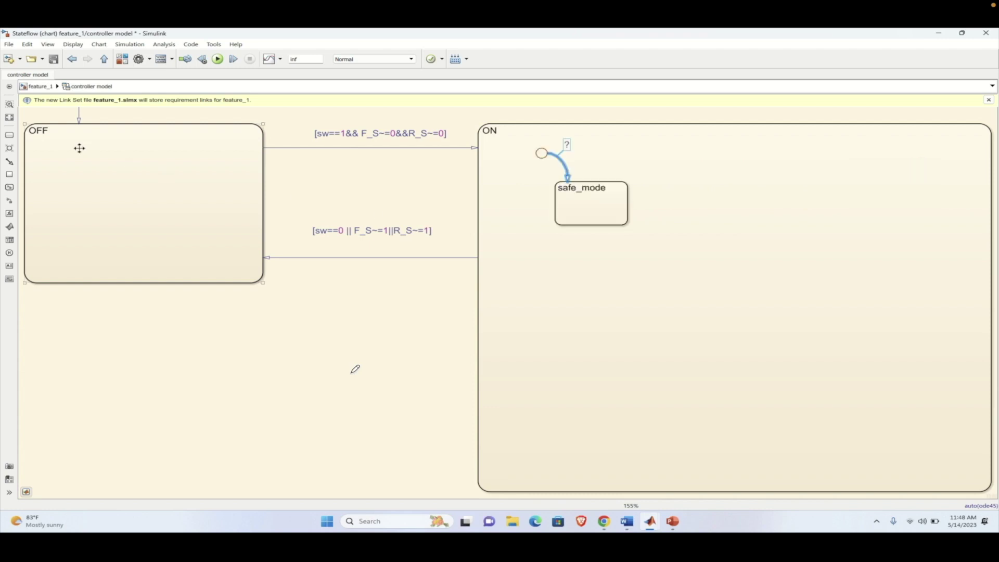
# Add a default transition into the junction above safe_mode and shift the whole group further inside the ON state.
pyautogui.click(9, 162)
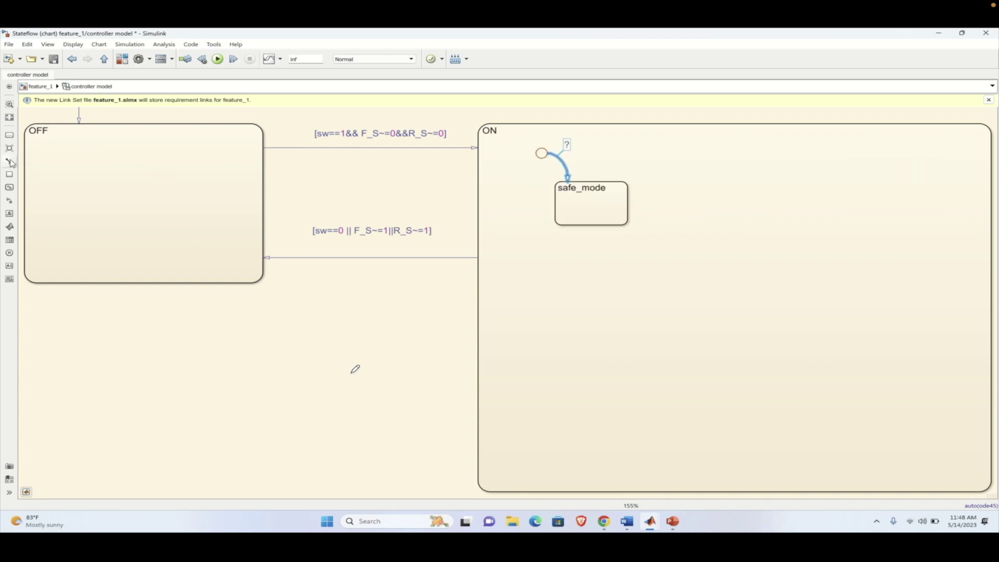
pyautogui.click(544, 149)
pyautogui.click(604, 199)
pyautogui.click(517, 140)
pyautogui.moveTo(667, 248); pyautogui.dragTo(518, 133)
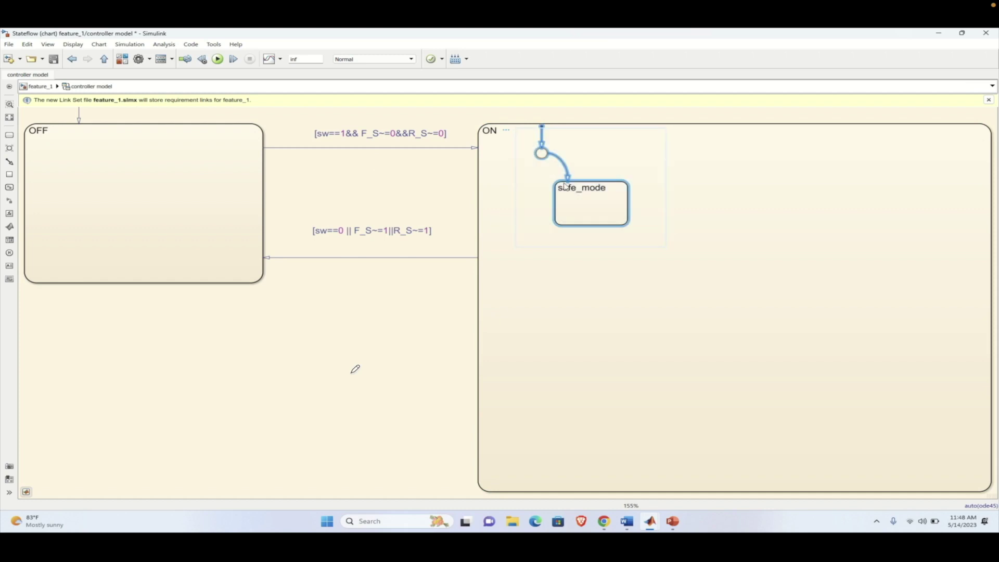
# Link the junction-to-safe_mode transition to requirement 1.5 about the break paddle in the Word document.
pyautogui.hotkey('alt', 'Tab')
pyautogui.moveTo(188, 276); pyautogui.dragTo(514, 276)
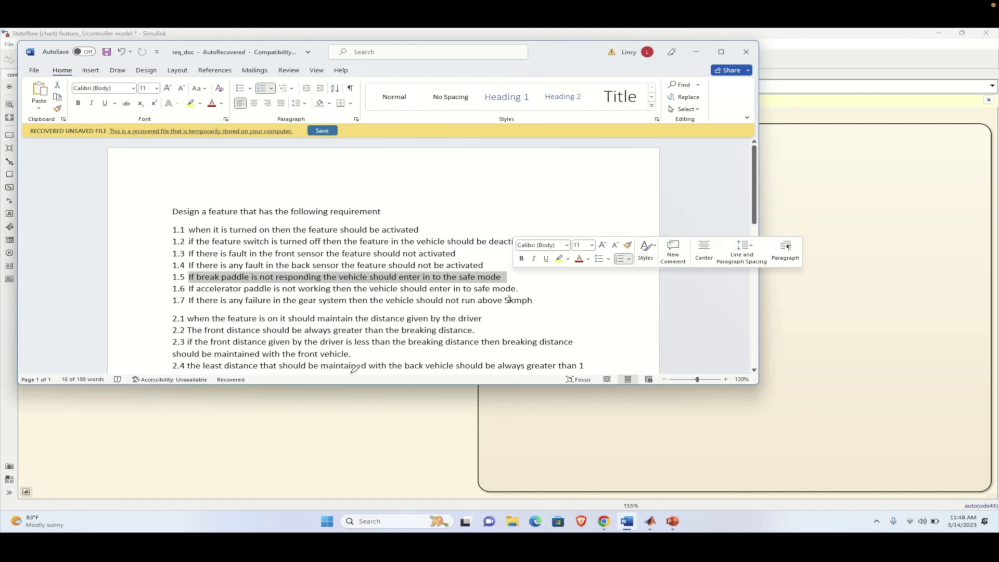
pyautogui.hotkey('alt', 'Tab')
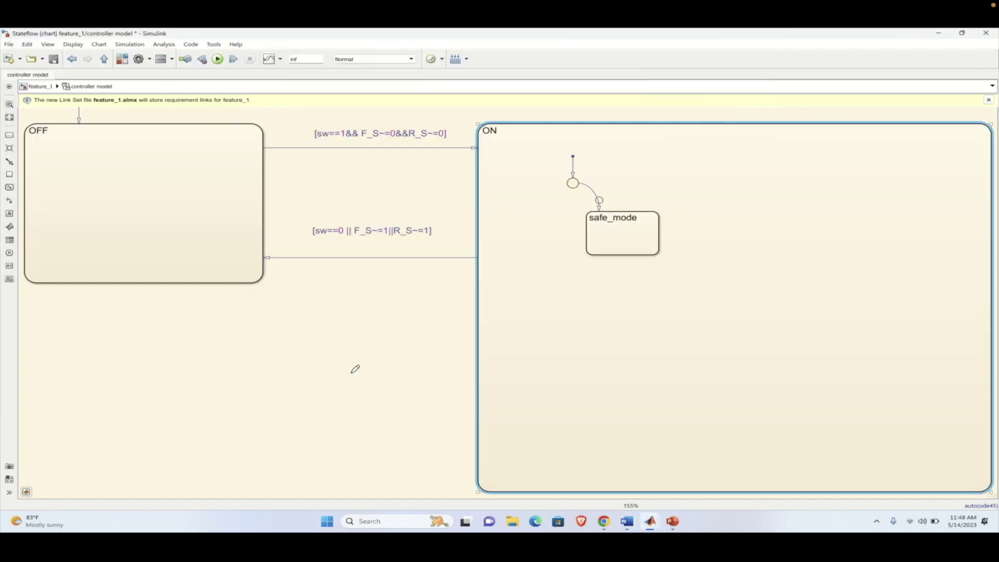
pyautogui.click(597, 201)
pyautogui.rightClick(598, 202)
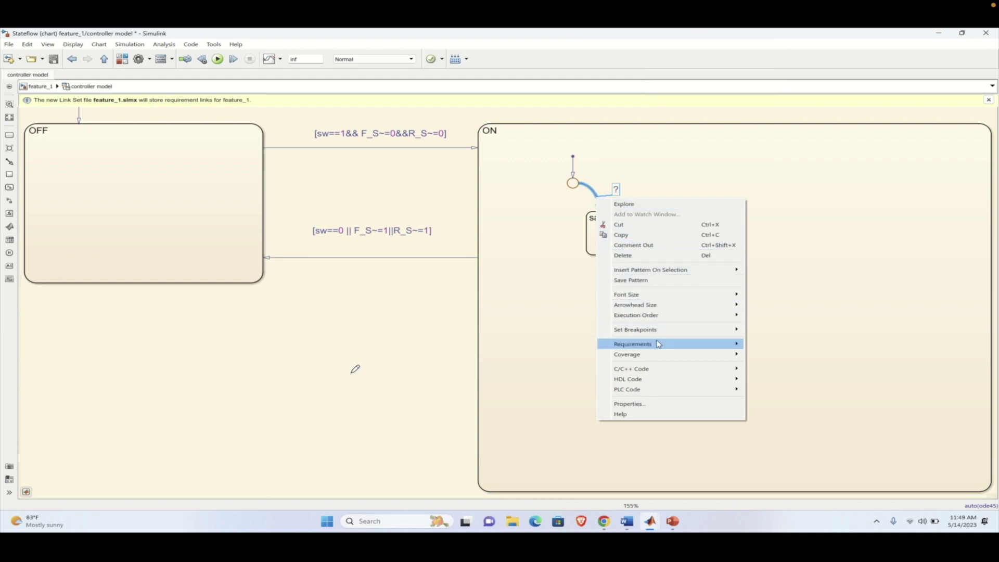
pyautogui.moveTo(658, 344)
pyautogui.click(793, 373)
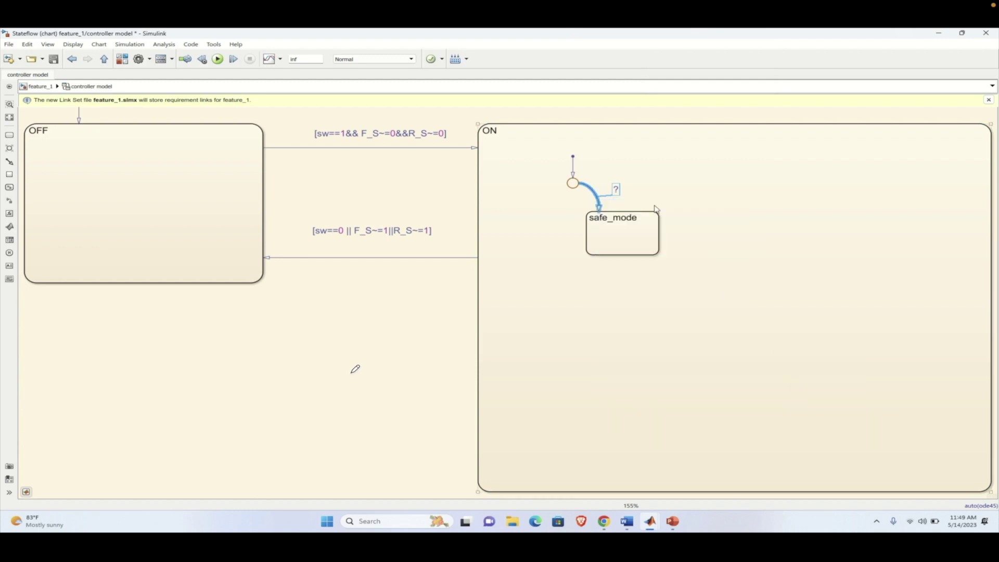
# Set the condition of the transition into safe_mode to [BR_F==1 || AA_F==1].
pyautogui.click(617, 190)
pyautogui.write('BR')
pyautogui.write('_F==1 || AA_')
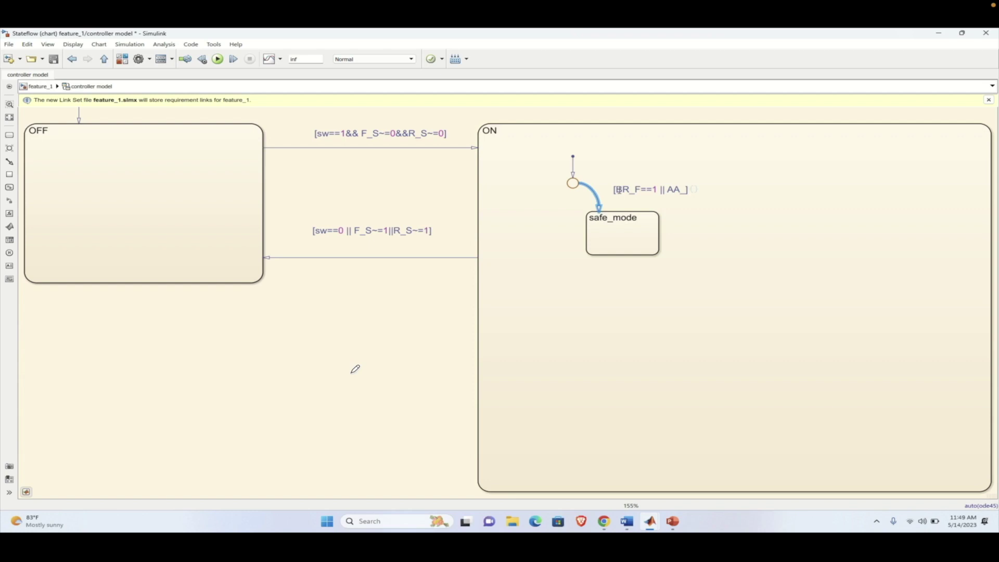
pyautogui.write('F==1')
pyautogui.click(749, 279)
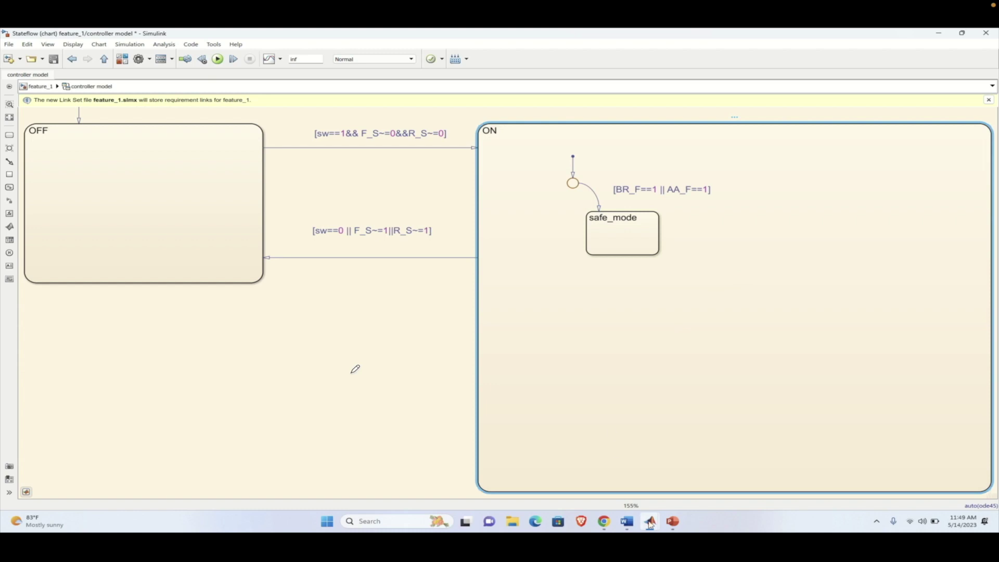
# Link the junction-to-safe_mode transition also to requirement 1.6 about the accelerator paddle in the Word document.
pyautogui.click(627, 521)
pyautogui.moveTo(189, 288); pyautogui.dragTo(523, 290)
pyautogui.rightClick(482, 290)
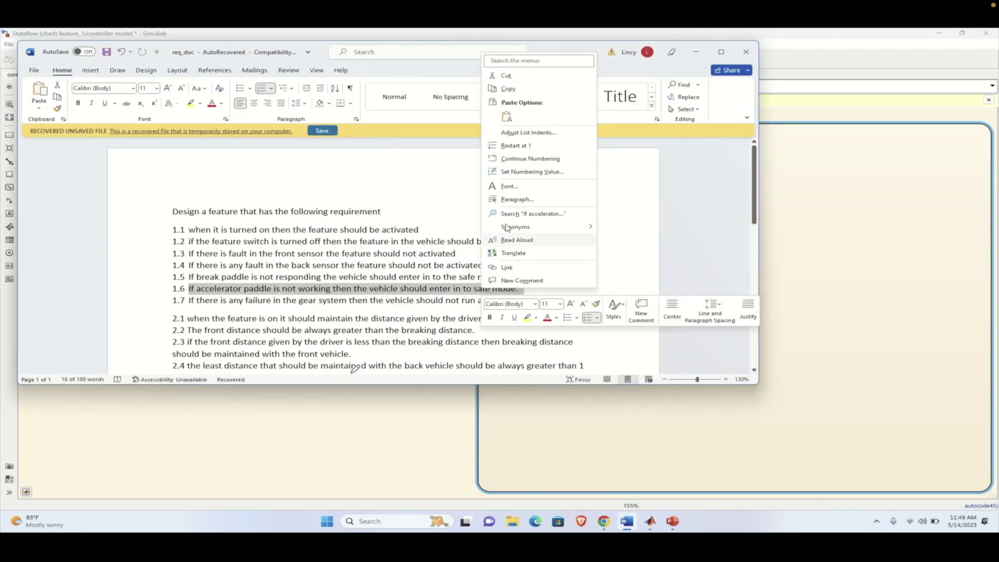
pyautogui.click(876, 264)
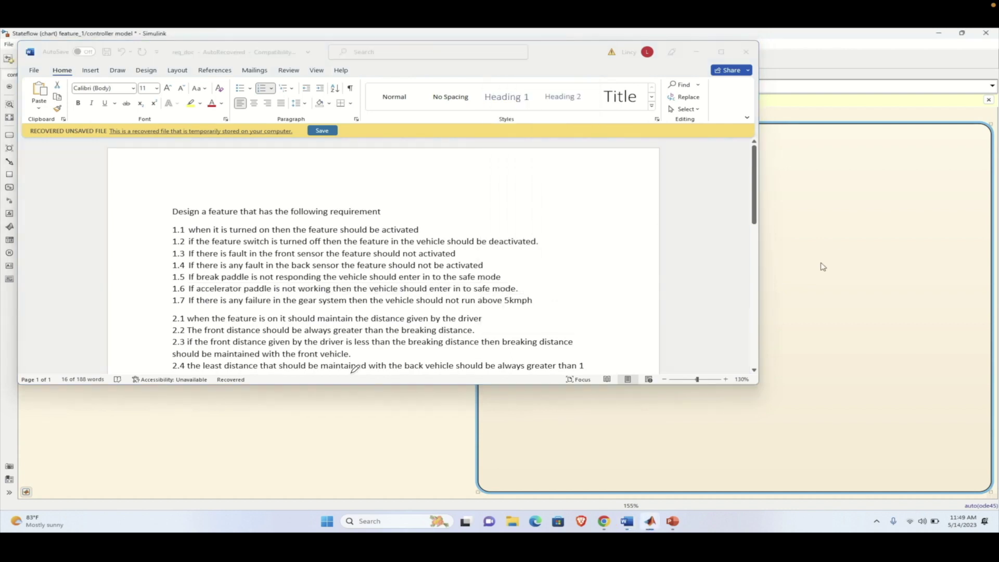
pyautogui.hotkey('alt', 'Tab')
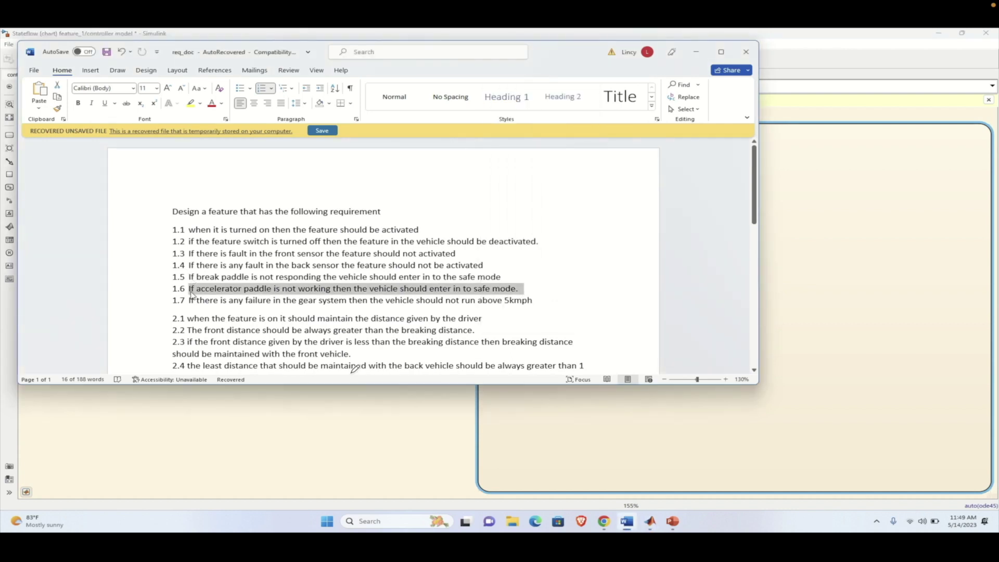
pyautogui.click(696, 52)
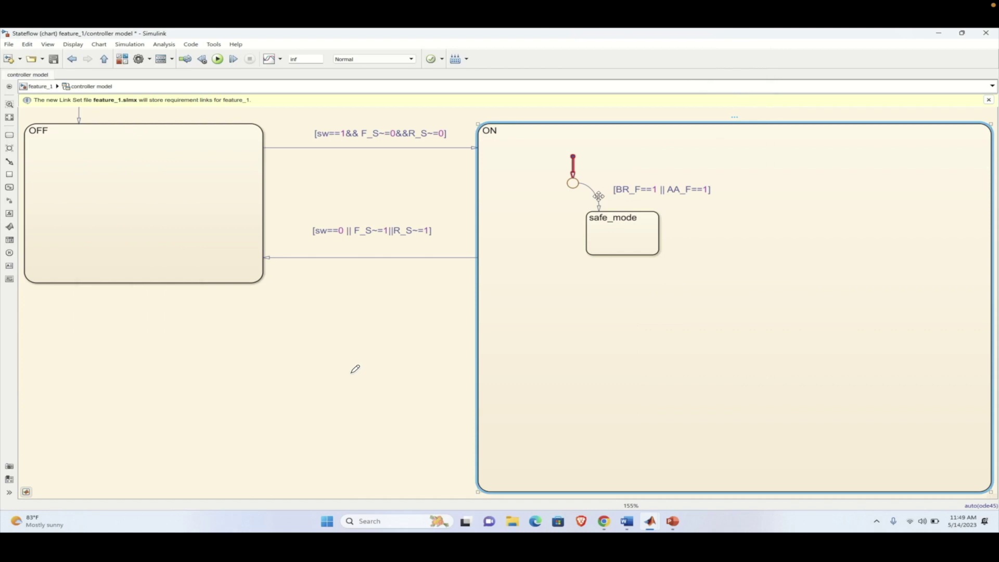
pyautogui.click(598, 200)
pyautogui.rightClick(597, 200)
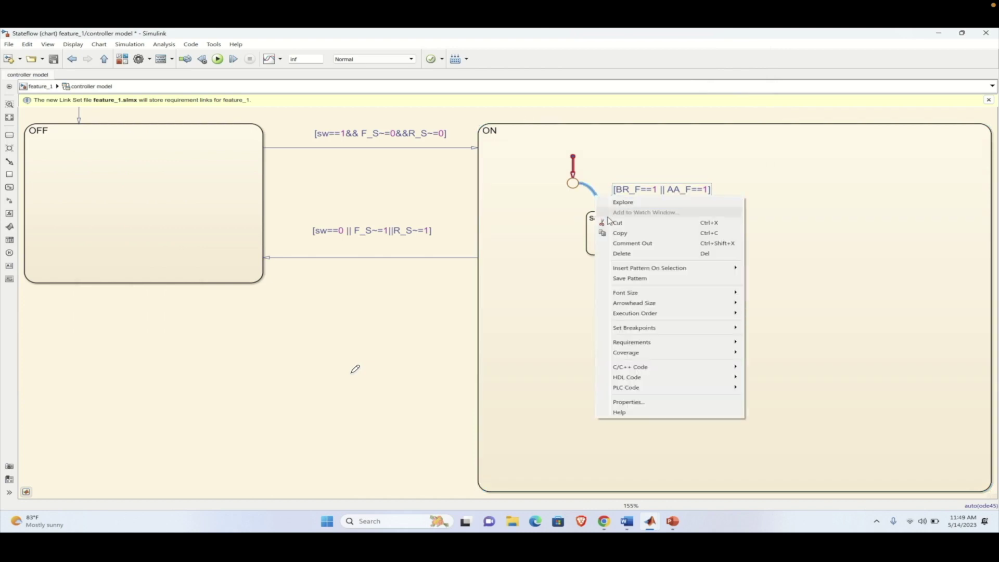
pyautogui.moveTo(677, 342)
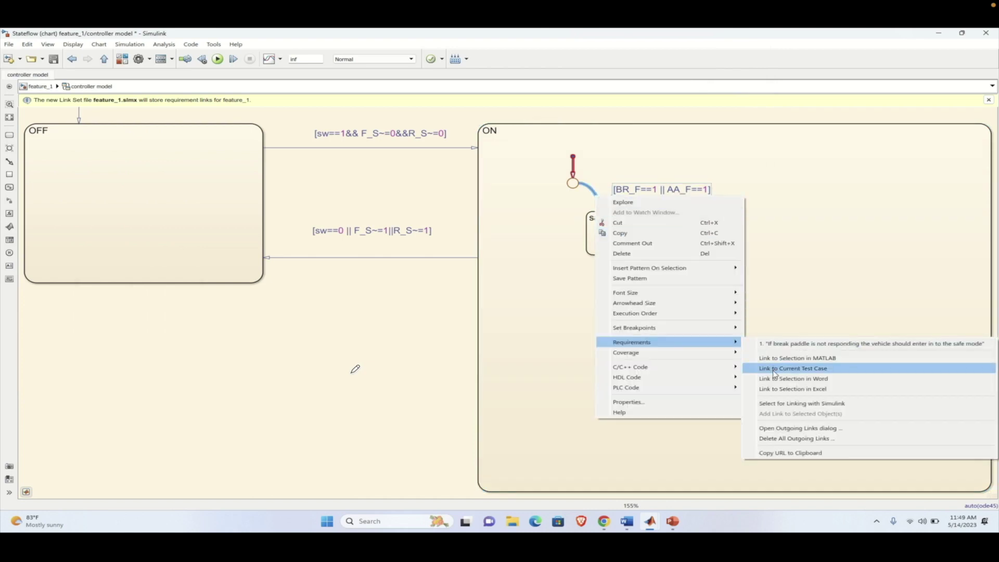
pyautogui.click(779, 390)
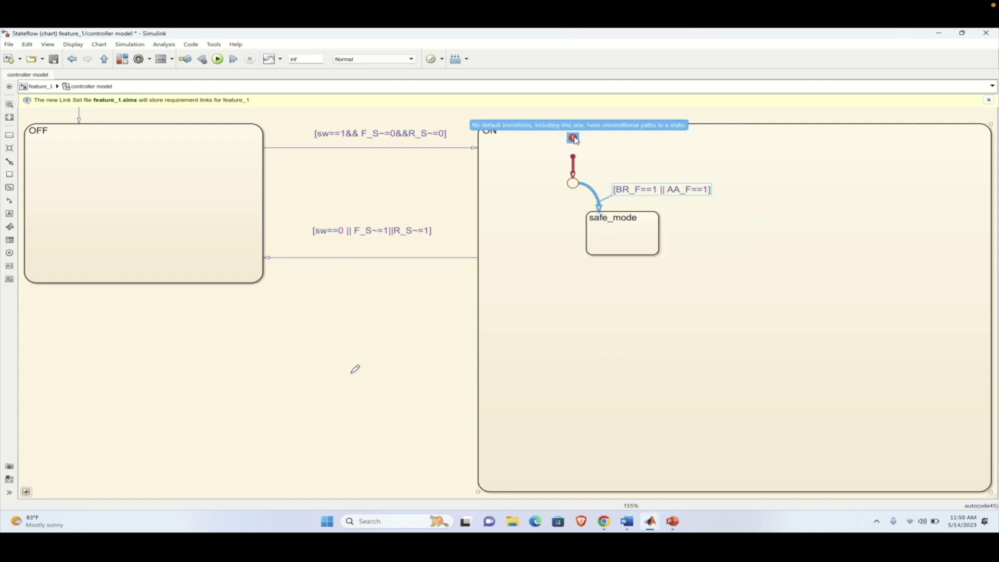
pyautogui.click(524, 274)
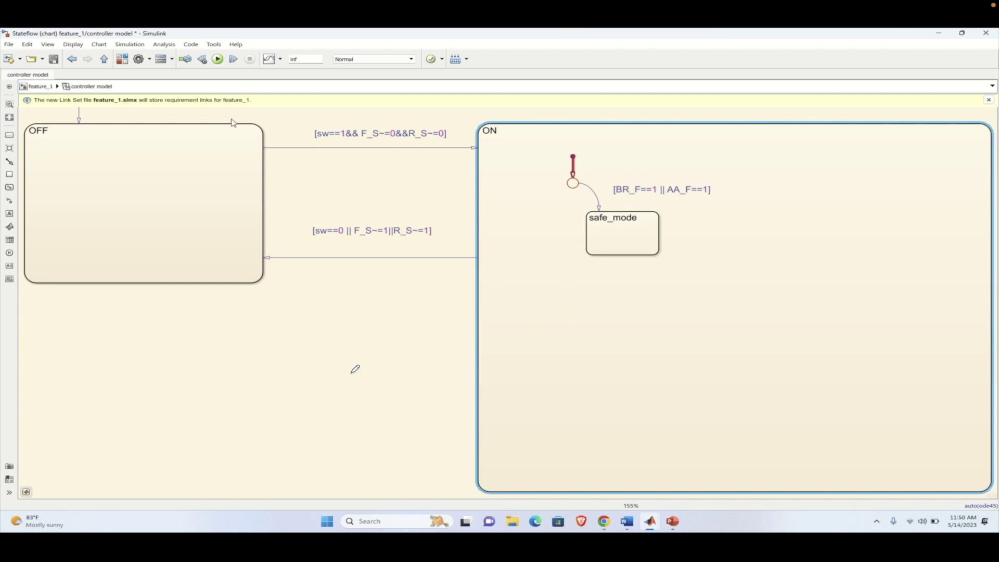
# Add a large state named working below safe_mode in the ON state and draw a transition to it from the junction.
pyautogui.click(9, 134)
pyautogui.click(587, 301)
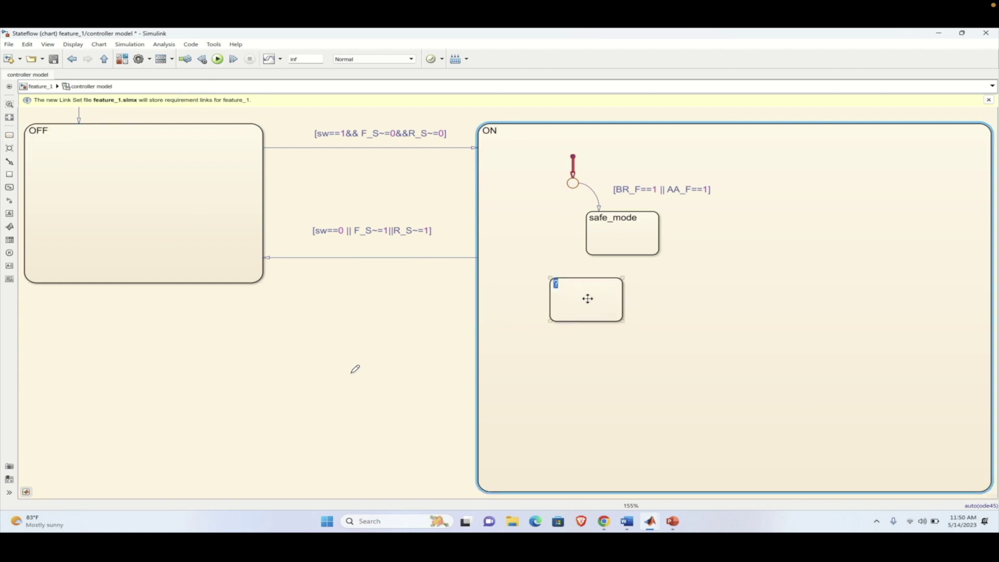
pyautogui.write('working')
pyautogui.click(614, 310)
pyautogui.moveTo(626, 324); pyautogui.dragTo(961, 471)
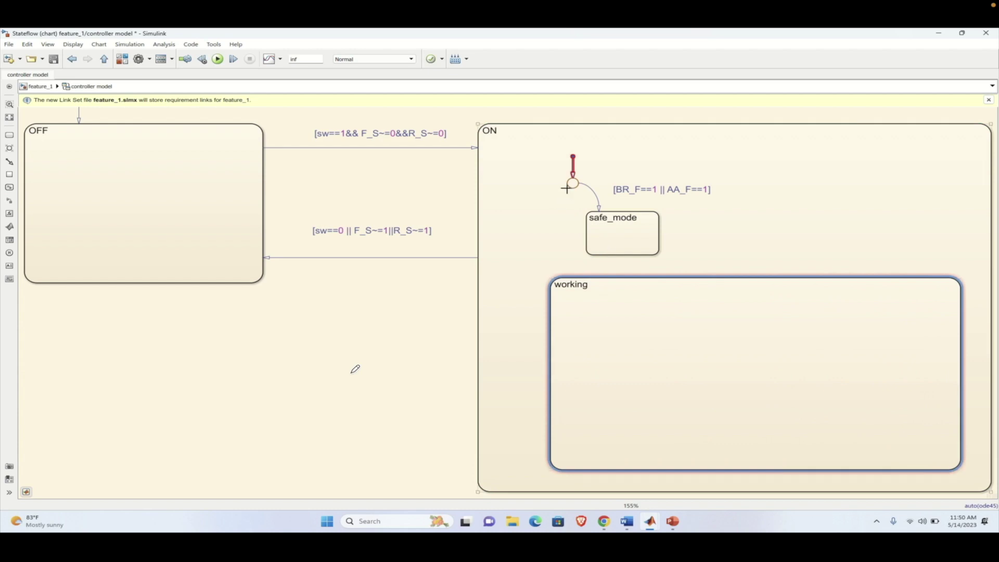
pyautogui.moveTo(571, 184); pyautogui.dragTo(571, 277)
pyautogui.click(545, 192)
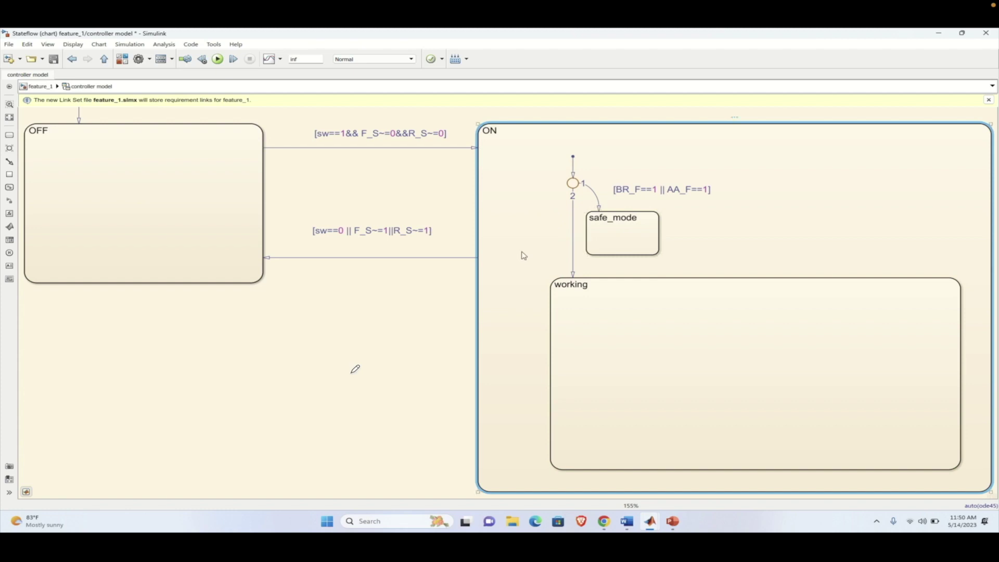
# Review requirement 2.1 about maintaining the driver's distance in the Word document and return to the chart.
pyautogui.click(627, 522)
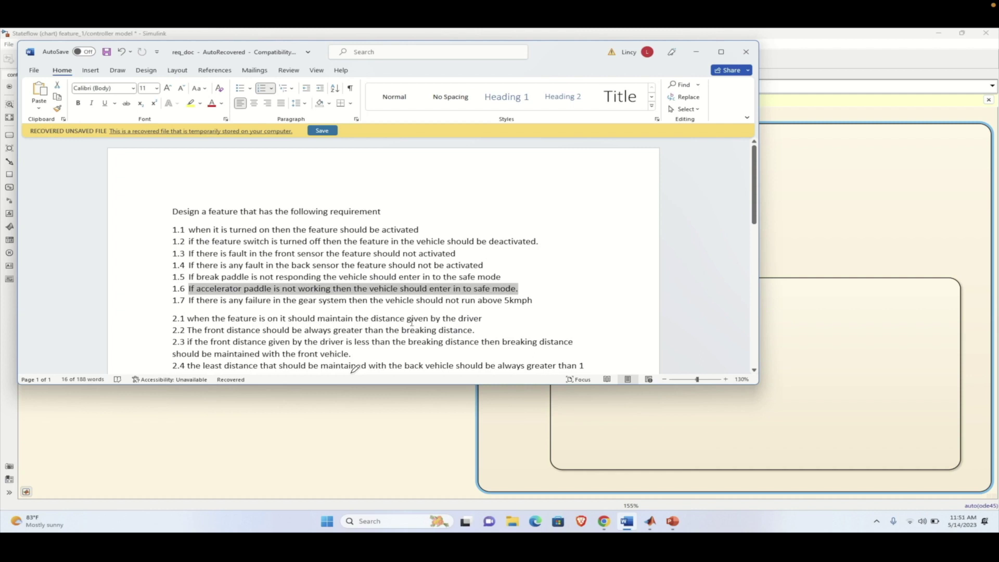
pyautogui.moveTo(482, 319); pyautogui.dragTo(199, 318)
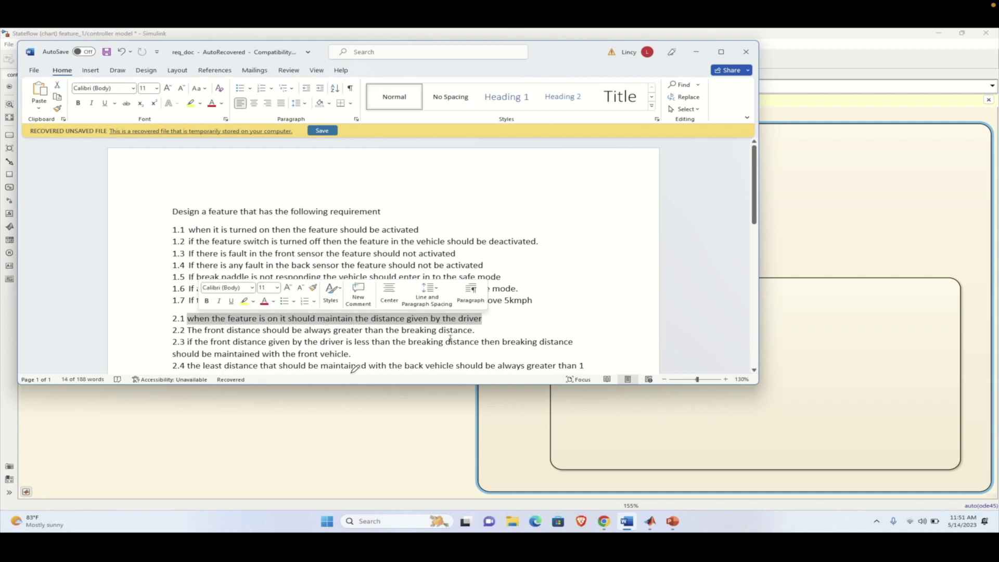
pyautogui.hotkey('alt', 'Tab')
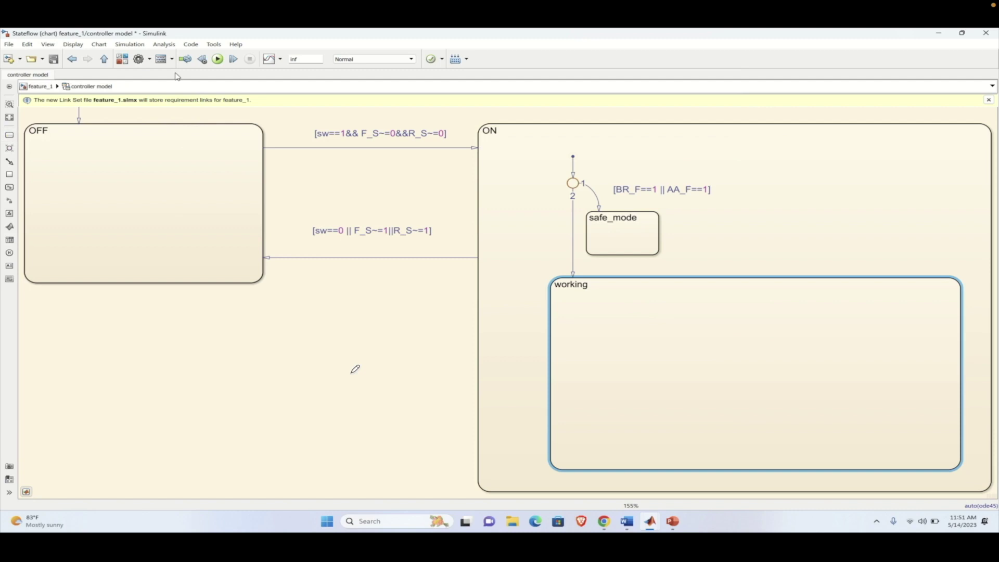
# Add a state named Accelerate with a default transition inside the working state.
pyautogui.click(9, 133)
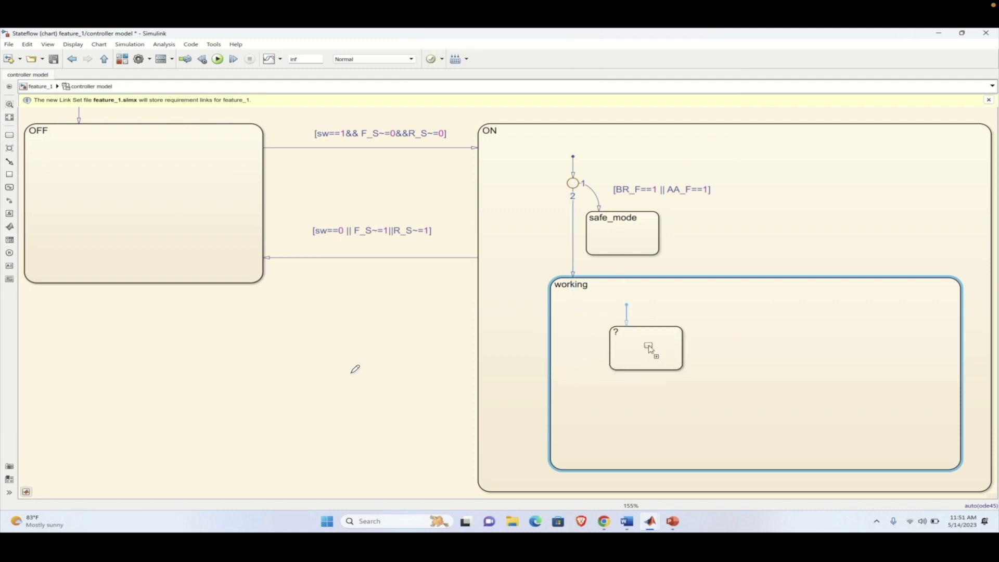
pyautogui.click(652, 336)
pyautogui.write('Acce')
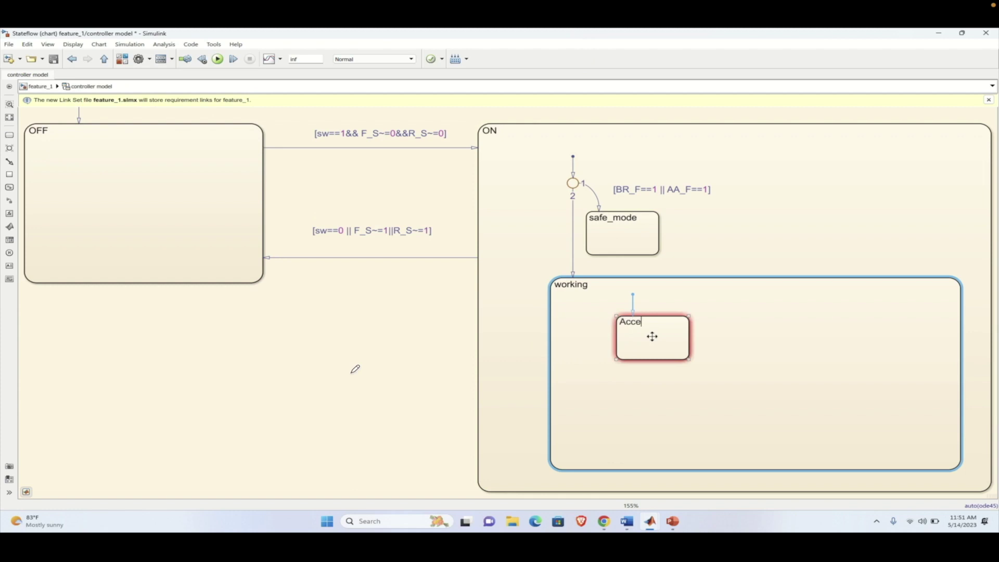
pyautogui.write('lerate')
pyautogui.click(676, 339)
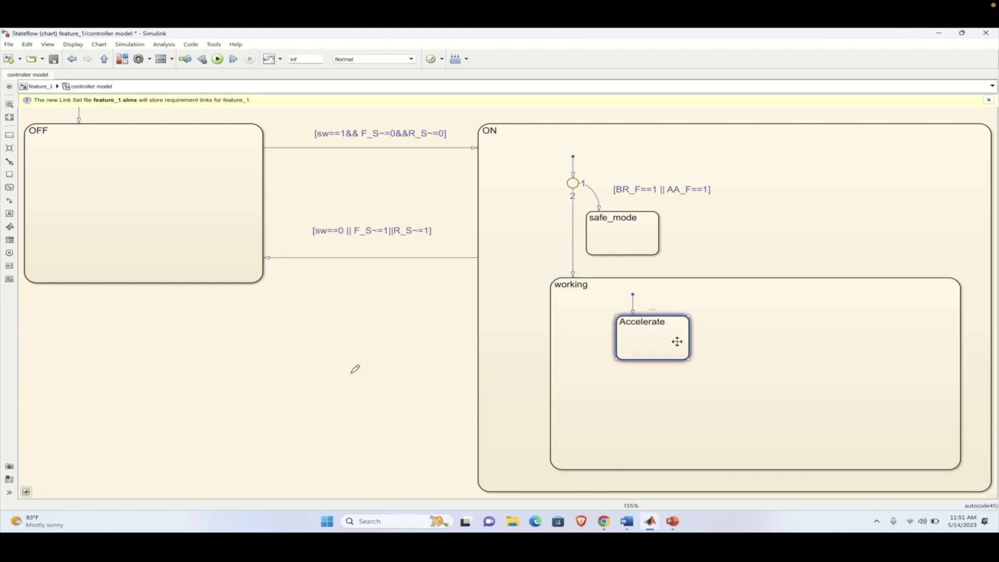
# Add two states named Break and Ideal inside the working state by duplicating the Accelerate state.
pyautogui.moveTo(675, 342); pyautogui.dragTo(885, 339)
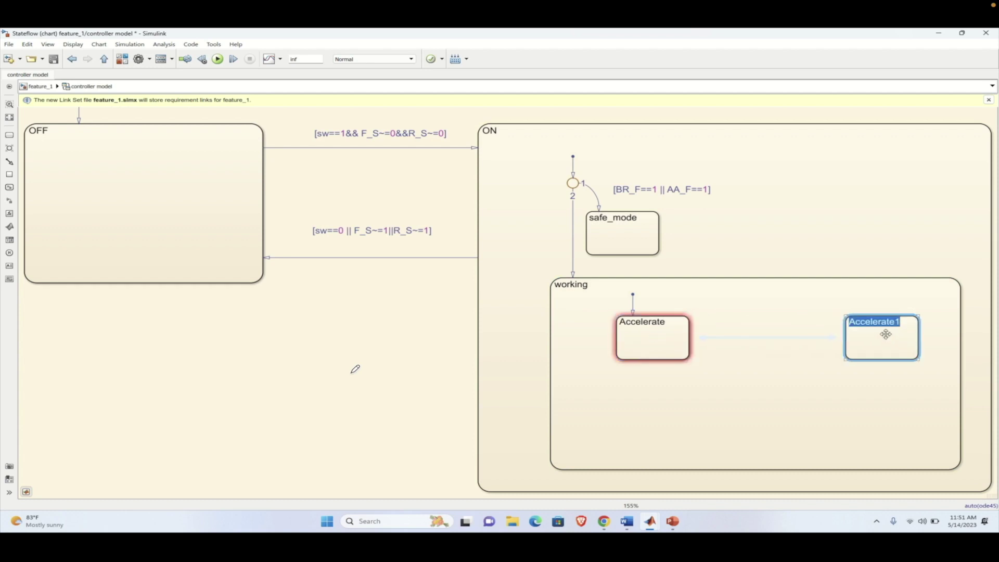
pyautogui.write('Break')
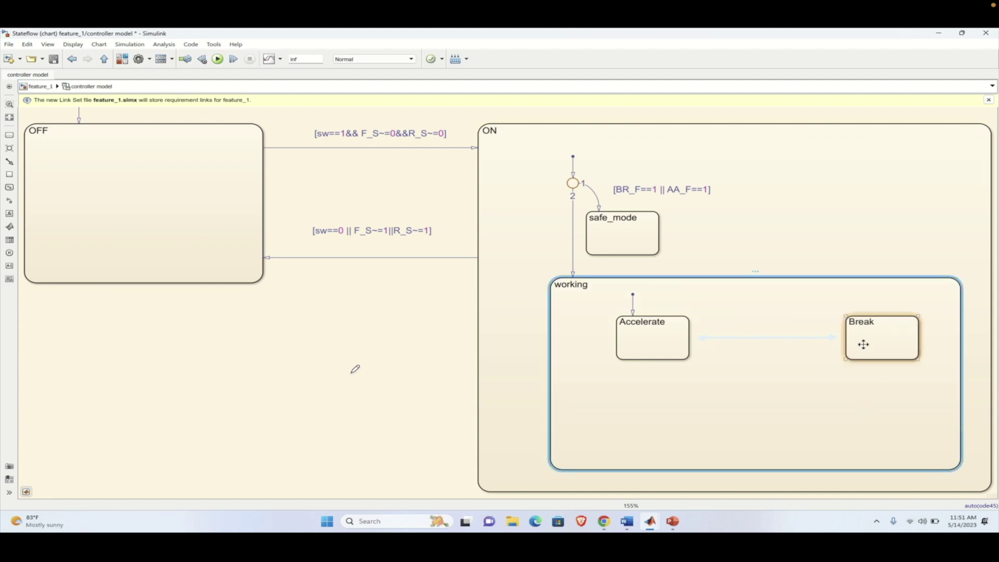
pyautogui.moveTo(866, 343); pyautogui.dragTo(760, 417)
pyautogui.doubleClick(778, 401)
pyautogui.press('BackSpace')
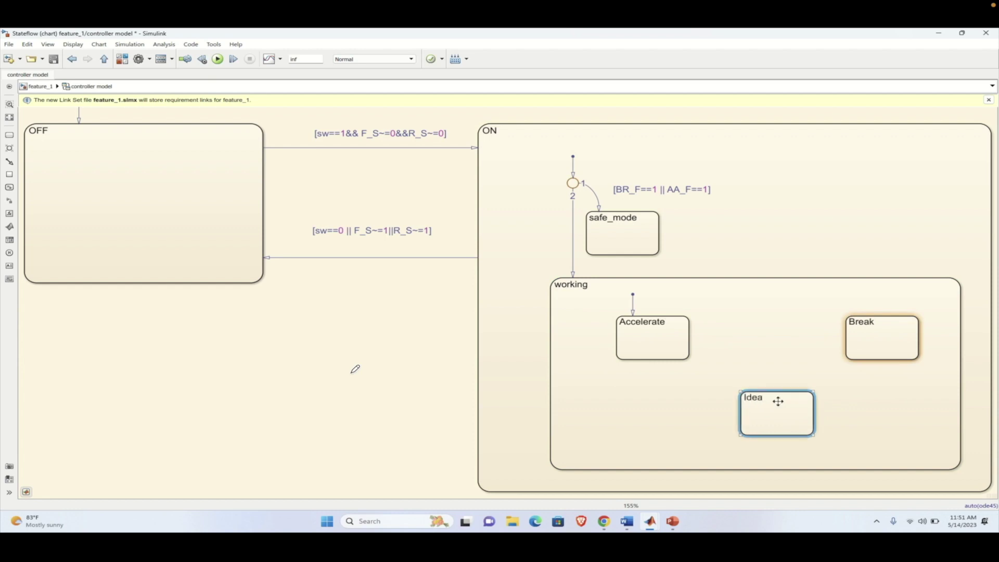
# Duplicate the Ideal state below Break and name the copy GR_fail.
pyautogui.moveTo(778, 402); pyautogui.dragTo(898, 411)
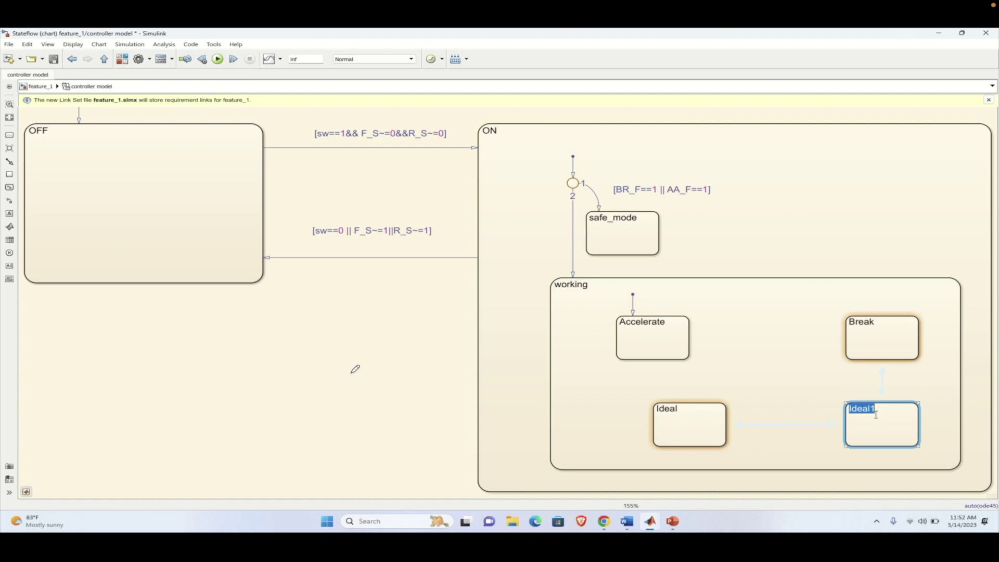
pyautogui.write('GR_f')
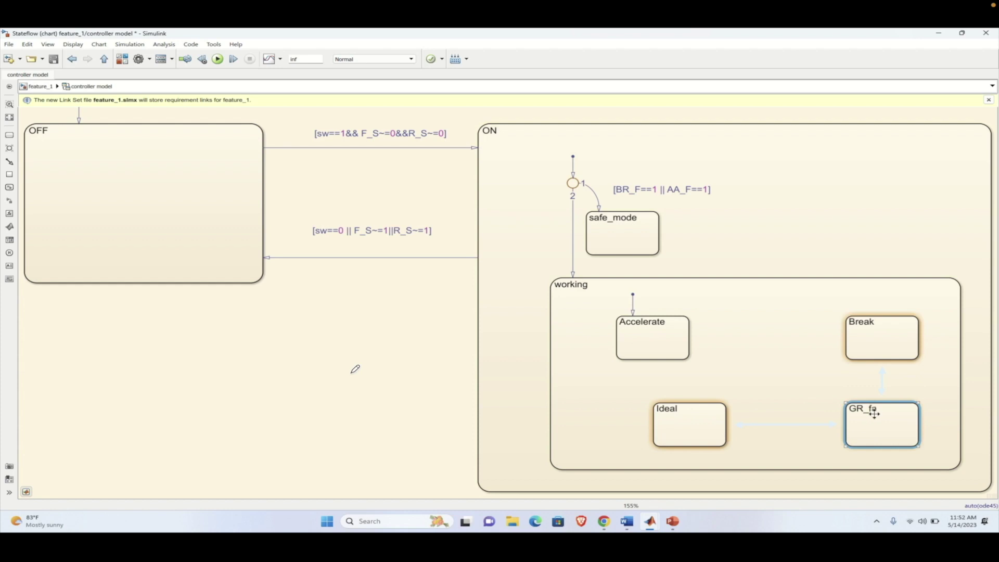
pyautogui.click(809, 406)
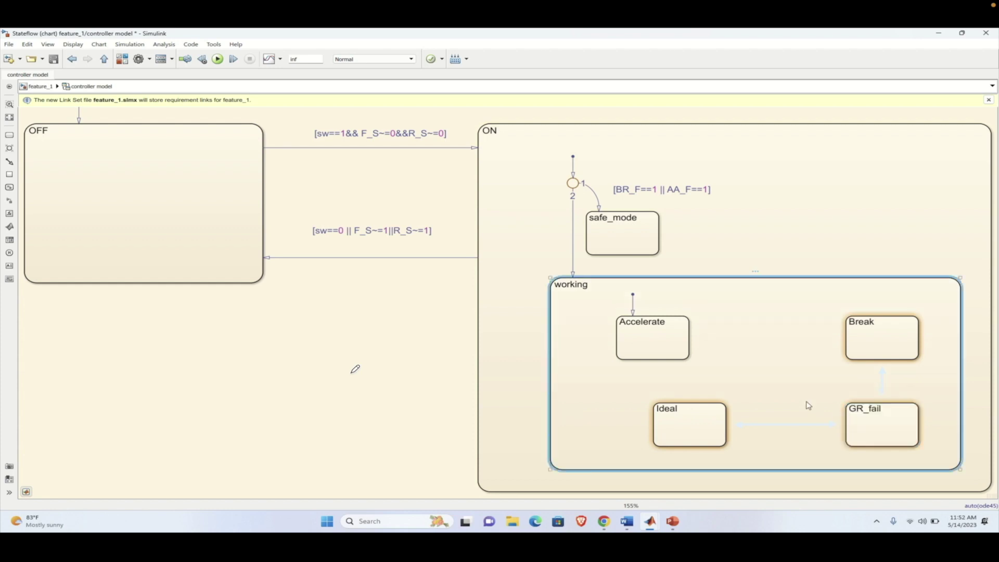
# Link the GR_fail state to requirement 1.7 about a gear system failure in the Word document.
pyautogui.click(627, 522)
pyautogui.rightClick(524, 300)
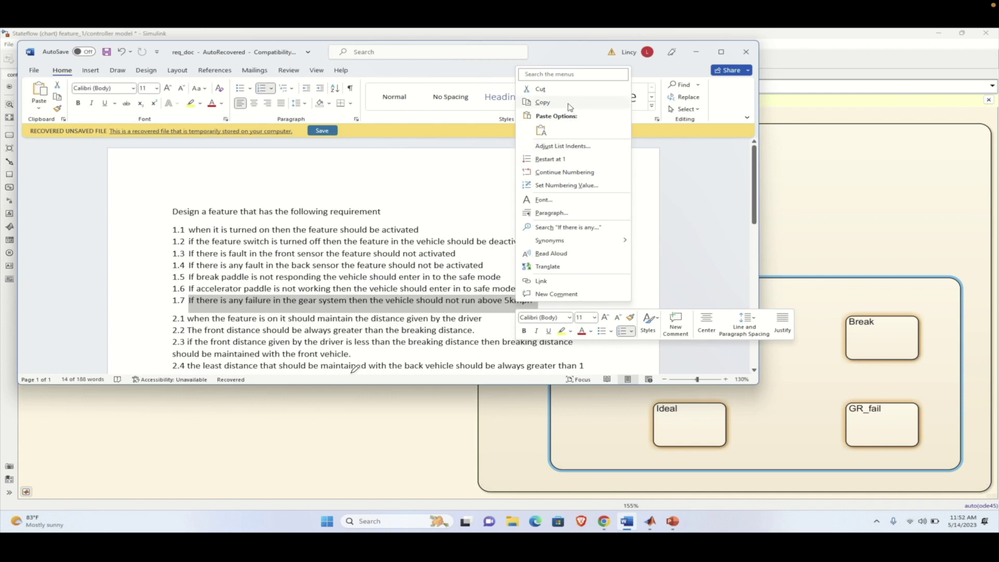
pyautogui.click(543, 102)
pyautogui.click(861, 416)
pyautogui.rightClick(861, 416)
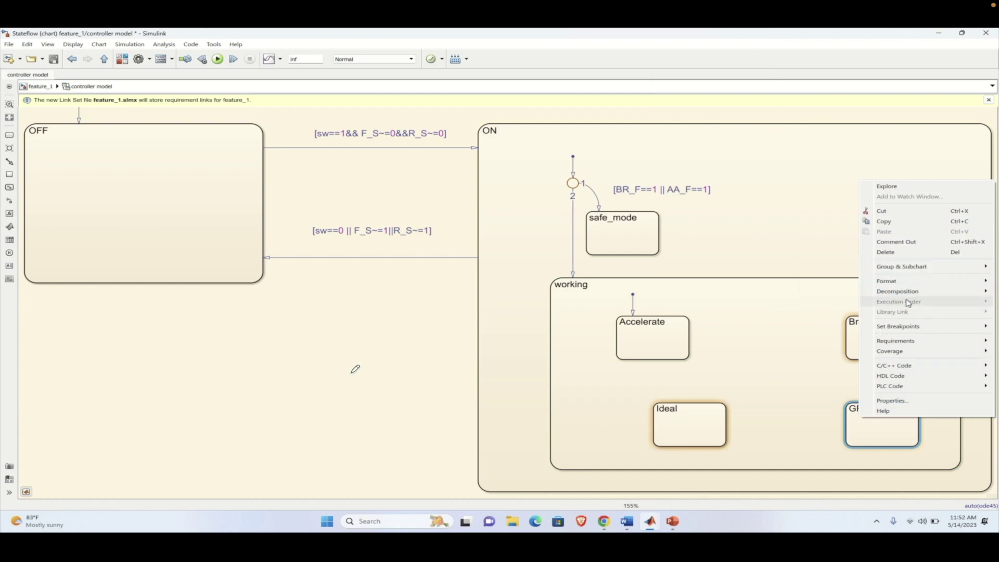
pyautogui.click(818, 363)
pyautogui.click(798, 374)
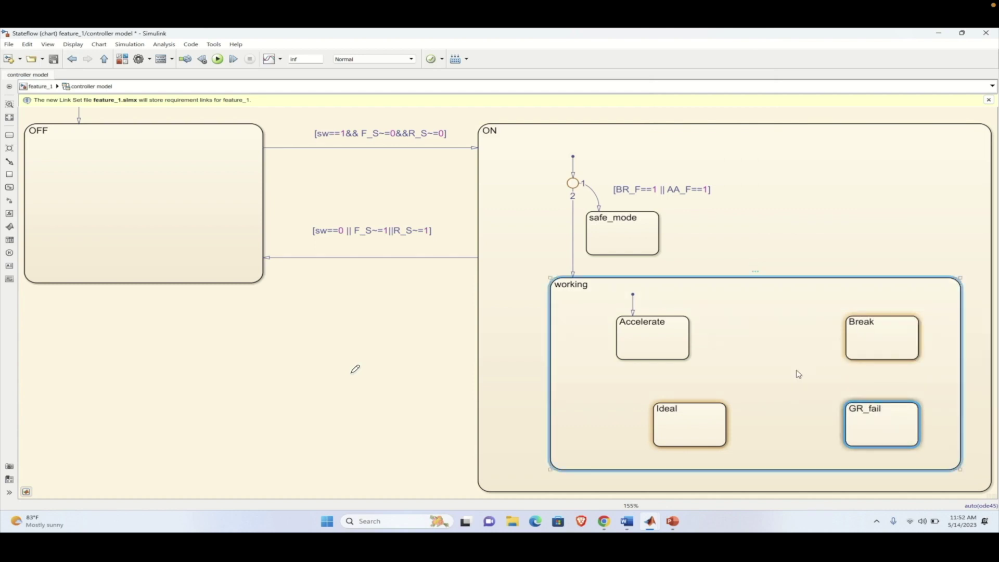
# Move the Ideal state directly below Accelerate, in line with GR_fail.
pyautogui.click(710, 424)
pyautogui.moveTo(710, 424); pyautogui.dragTo(673, 423)
pyautogui.click(732, 349)
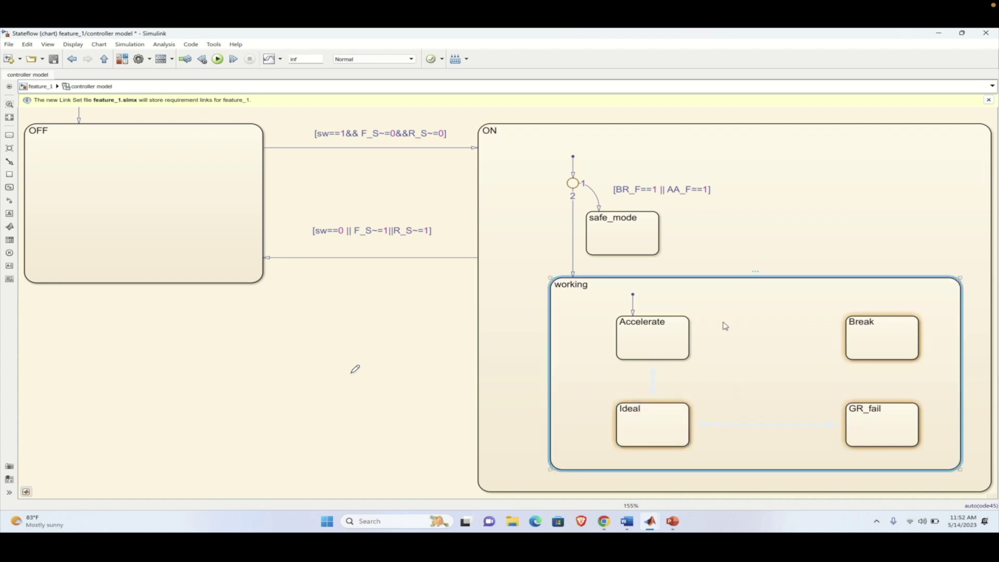
# Draw a transition from Accelerate to Break with the condition [D<2].
pyautogui.click(690, 324)
pyautogui.moveTo(690, 325); pyautogui.dragTo(840, 324)
pyautogui.write('D')
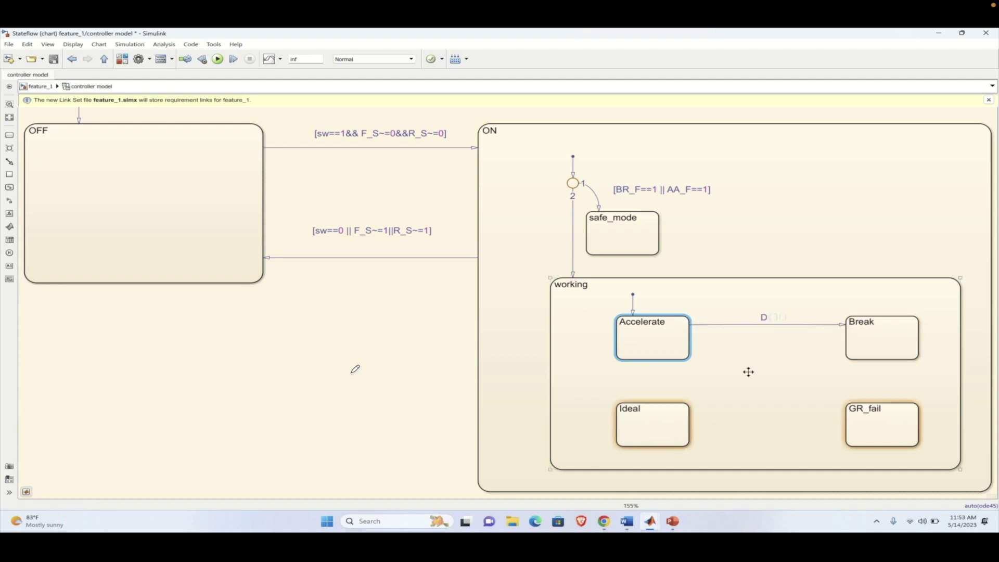
pyautogui.write('<2')
pyautogui.click(748, 372)
# Draw a transition from Break to Ideal with the condition [D>3].
pyautogui.click(886, 359)
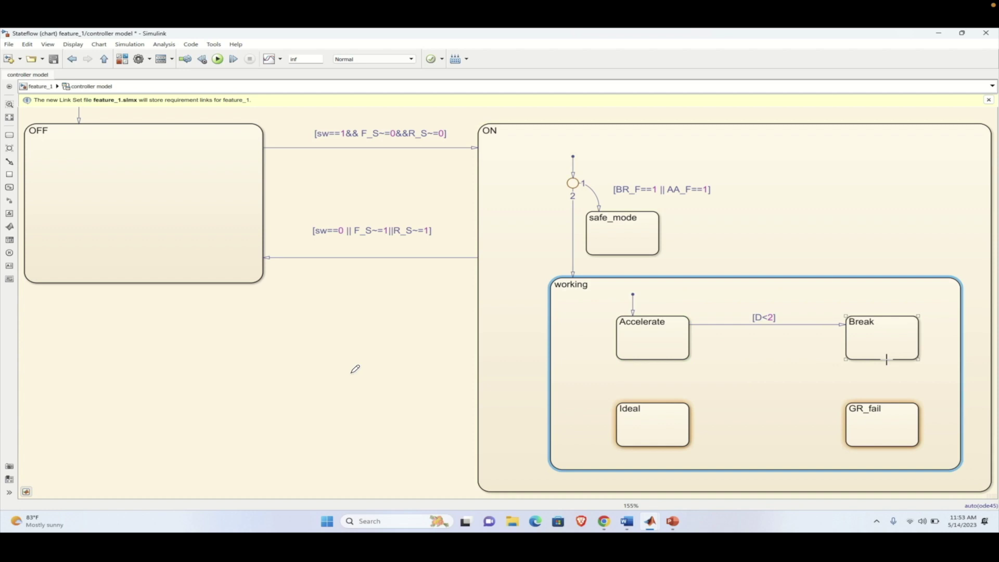
pyautogui.moveTo(886, 359); pyautogui.dragTo(672, 397)
pyautogui.write('D>3]')
pyautogui.click(761, 412)
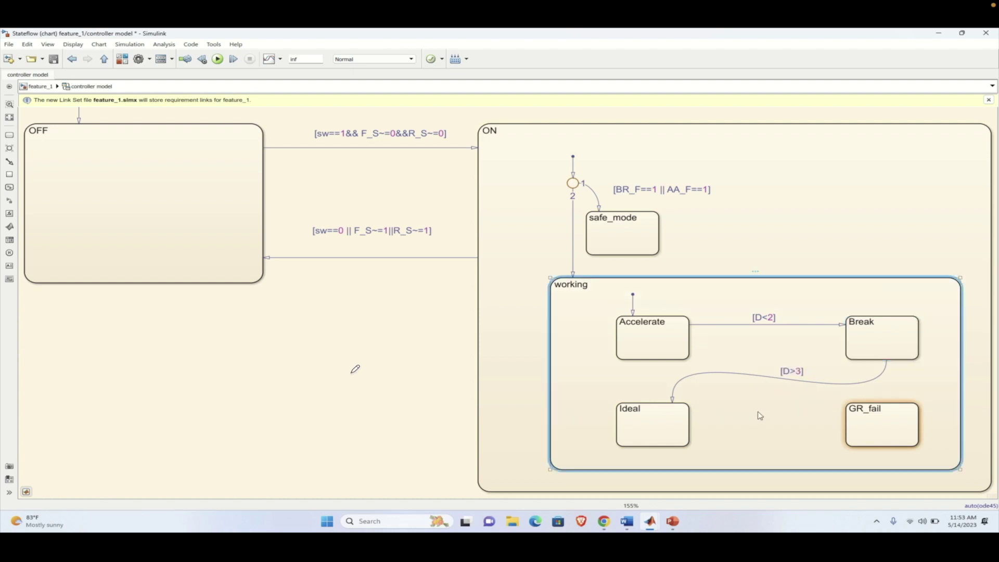
# Draw a transition from Ideal to GR_fail with the condition [GR_F==1].
pyautogui.click(690, 423)
pyautogui.moveTo(690, 423); pyautogui.dragTo(843, 424)
pyautogui.write('GR_F==1')
pyautogui.click(783, 453)
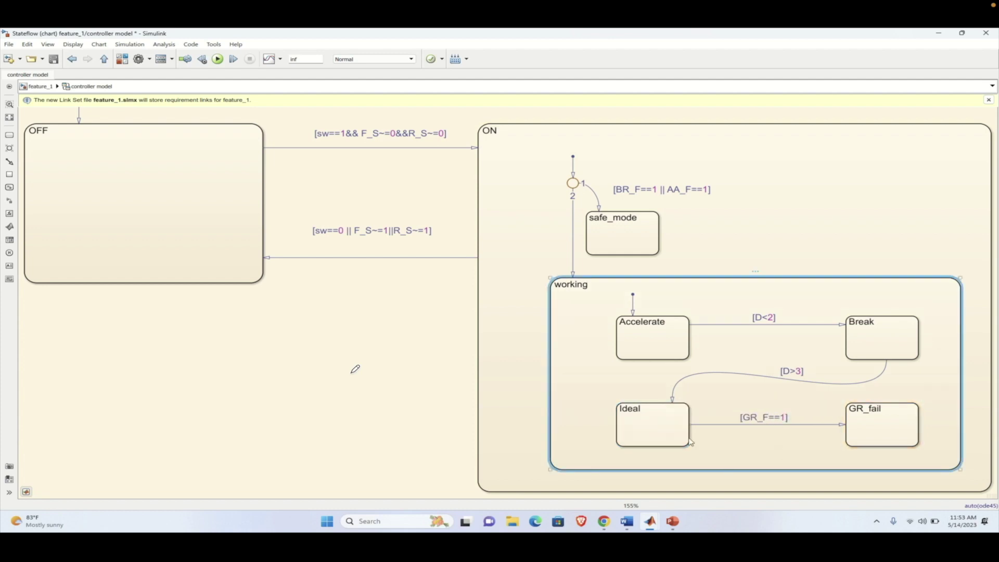
# Draw a transition from Ideal up to Accelerate with the condition [D>4] and place the label beside its line.
pyautogui.click(630, 396)
pyautogui.moveTo(630, 396); pyautogui.dragTo(632, 362)
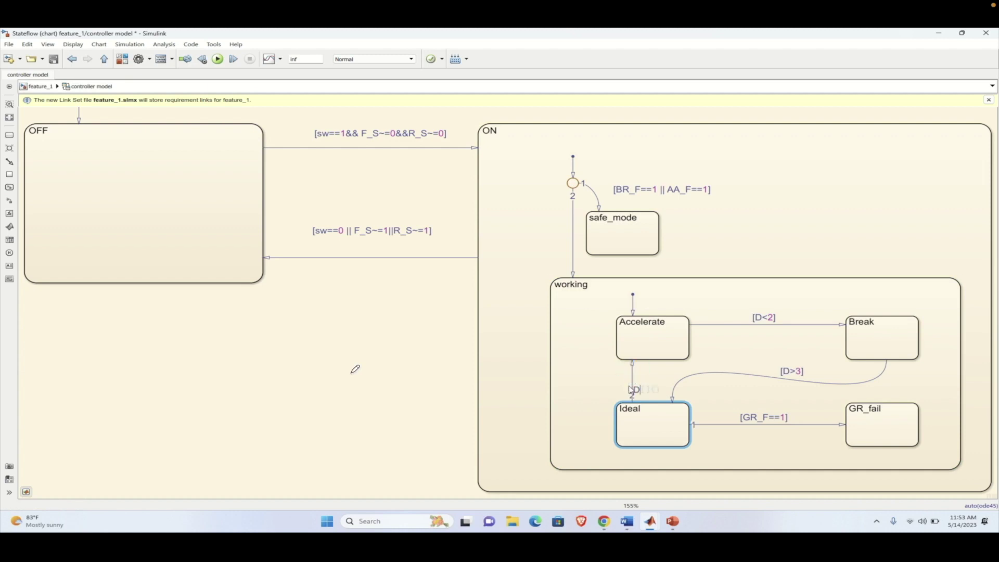
pyautogui.write('[D>4')
pyautogui.click(670, 374)
pyautogui.moveTo(651, 388); pyautogui.dragTo(656, 376)
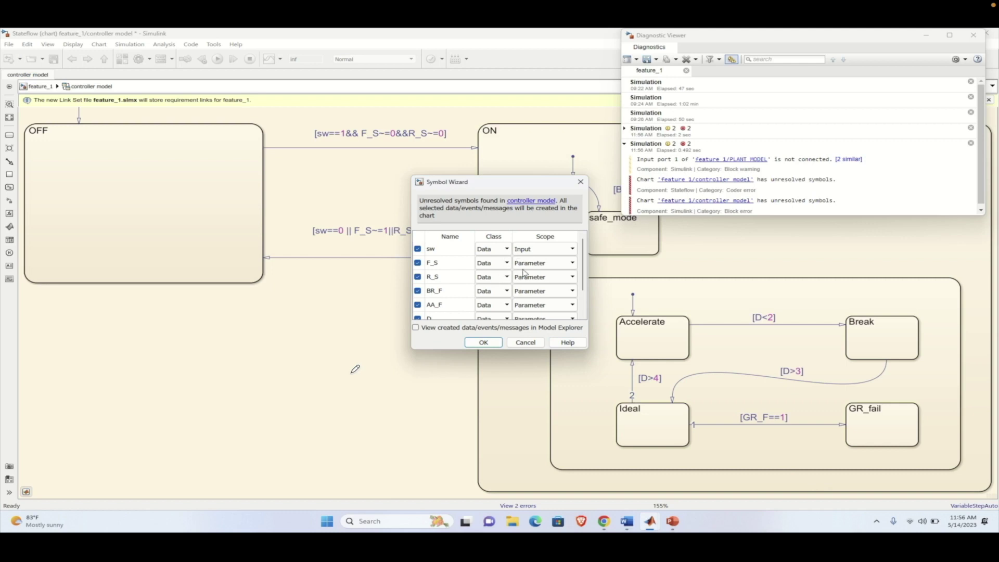
# Set the scope of the unresolved symbols F_S and R_S to Input in the Symbol Wizard.
pyautogui.click(528, 270)
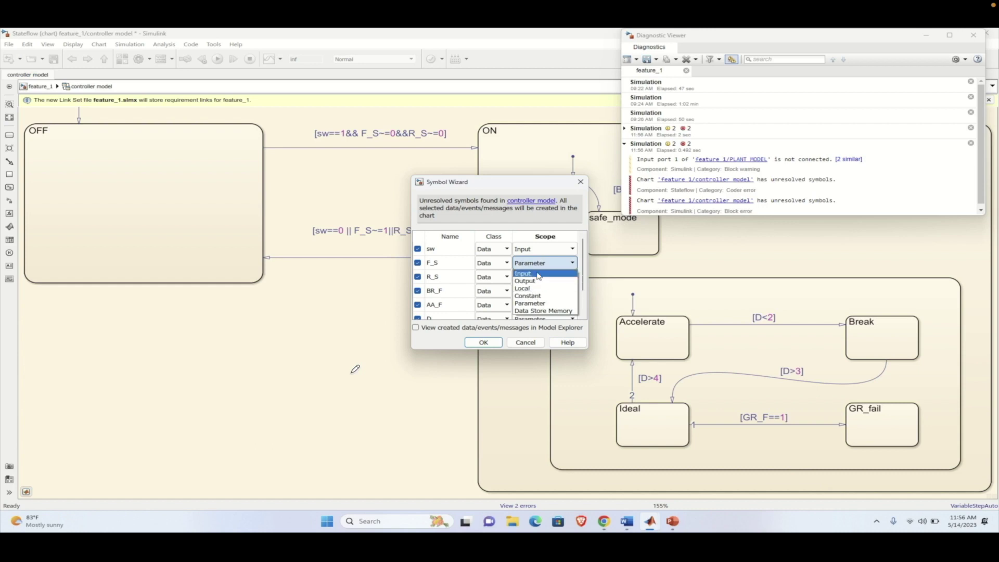
pyautogui.click(535, 273)
pyautogui.click(541, 280)
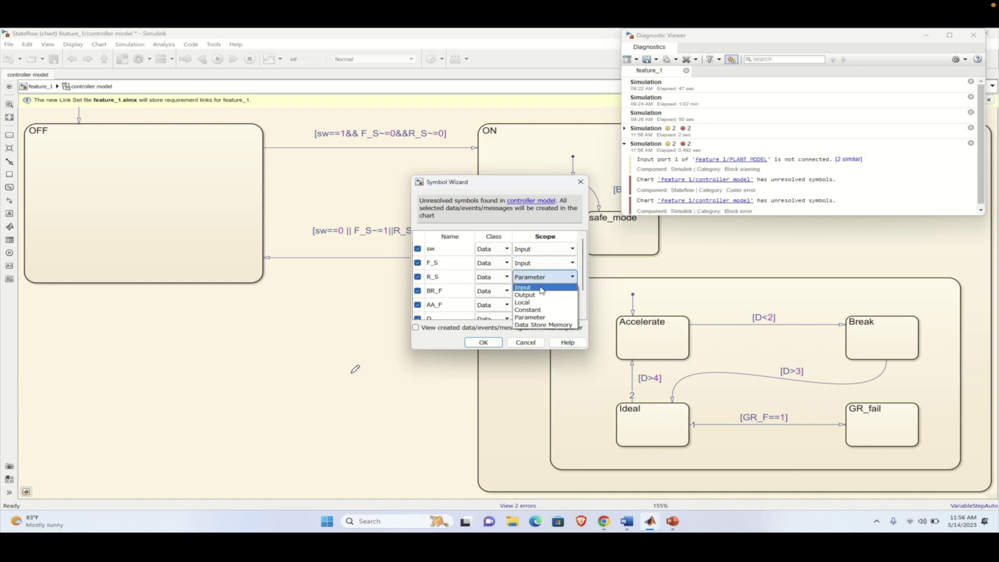
pyautogui.click(540, 287)
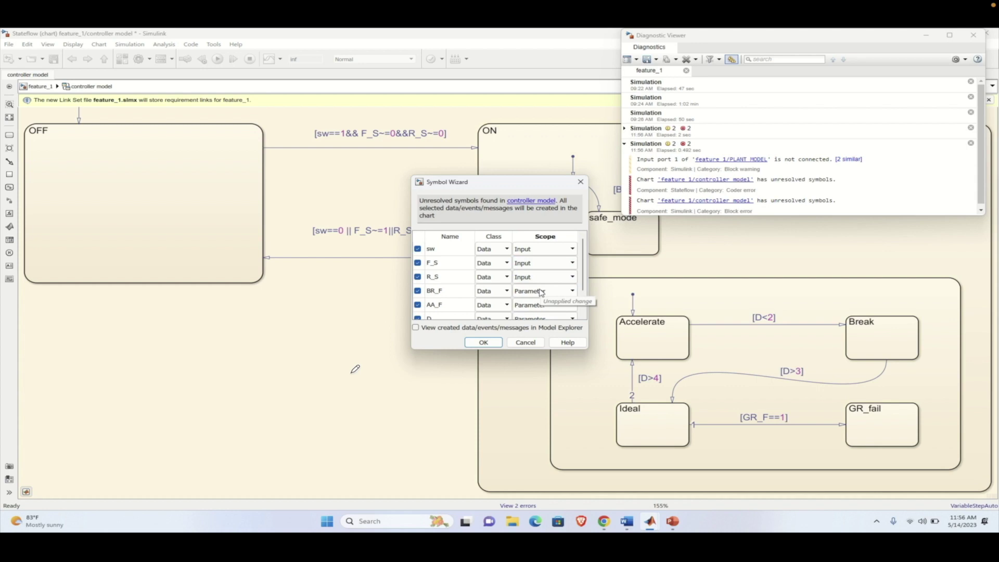
# Set BR_F to Output and AA_F, D and GR_F to Input, create the symbols and close the Diagnostic Viewer.
pyautogui.click(541, 292)
pyautogui.click(542, 308)
pyautogui.click(542, 308)
pyautogui.click(540, 315)
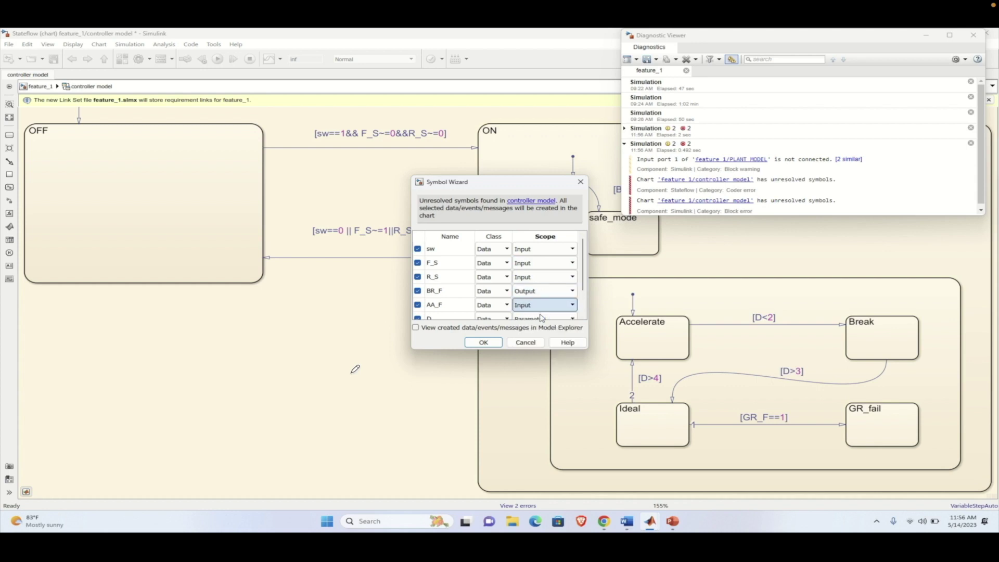
pyautogui.moveTo(583, 291); pyautogui.dragTo(584, 295)
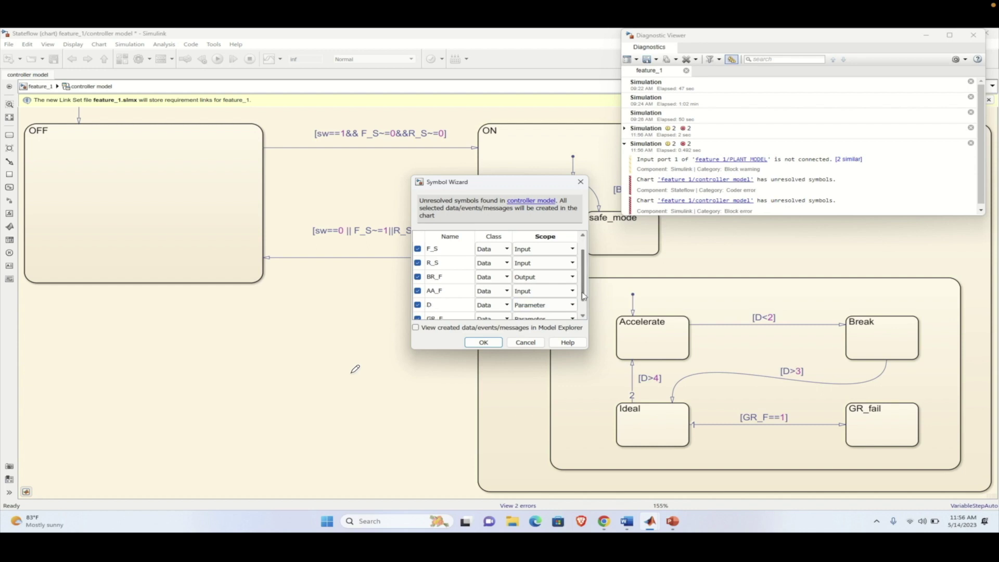
pyautogui.click(483, 342)
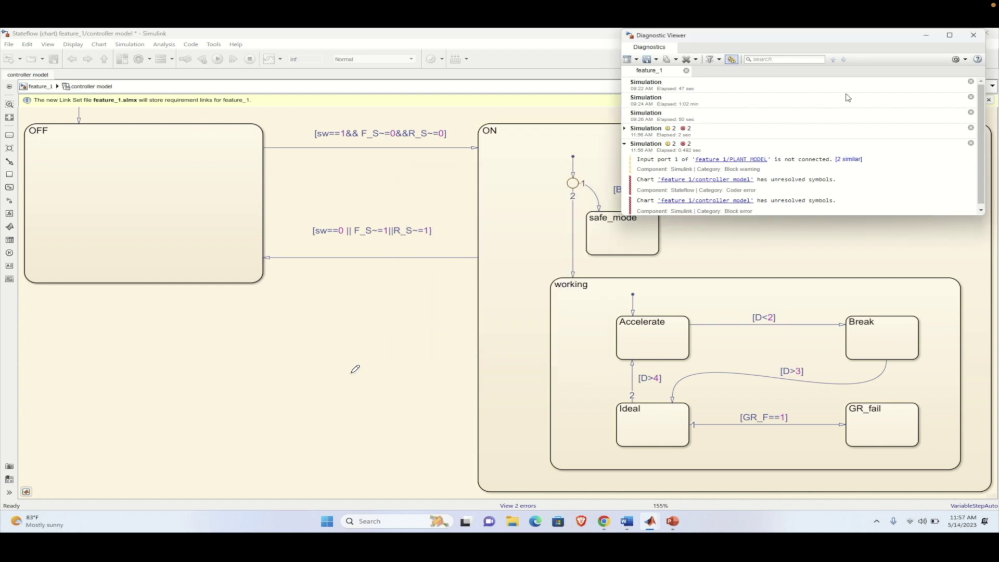
pyautogui.click(976, 43)
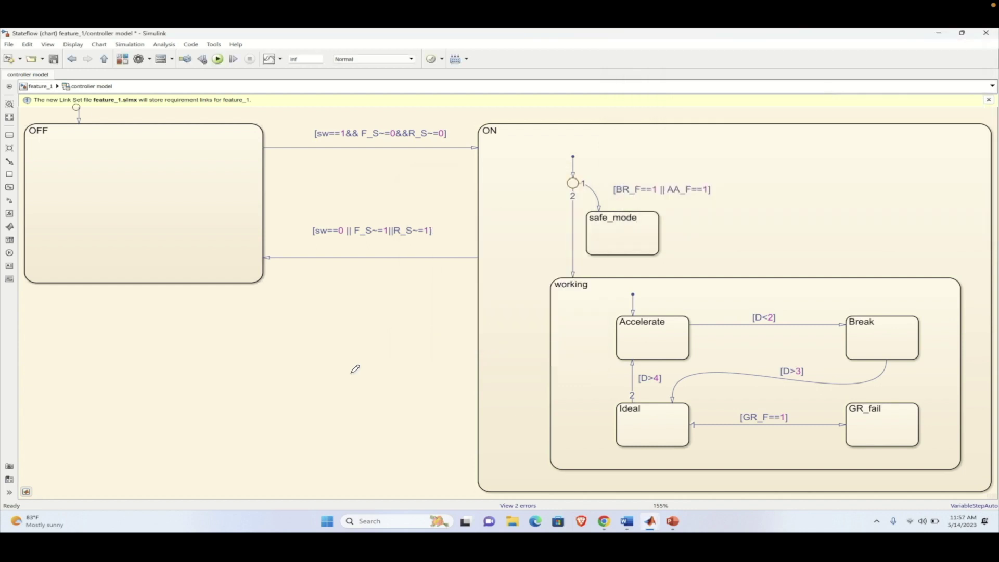
# Change the scope of the chart's BR_F data to Input in the Model Explorer.
pyautogui.click(107, 59)
pyautogui.moveTo(278, 308); pyautogui.dragTo(283, 298)
pyautogui.doubleClick(286, 290)
pyautogui.click(162, 60)
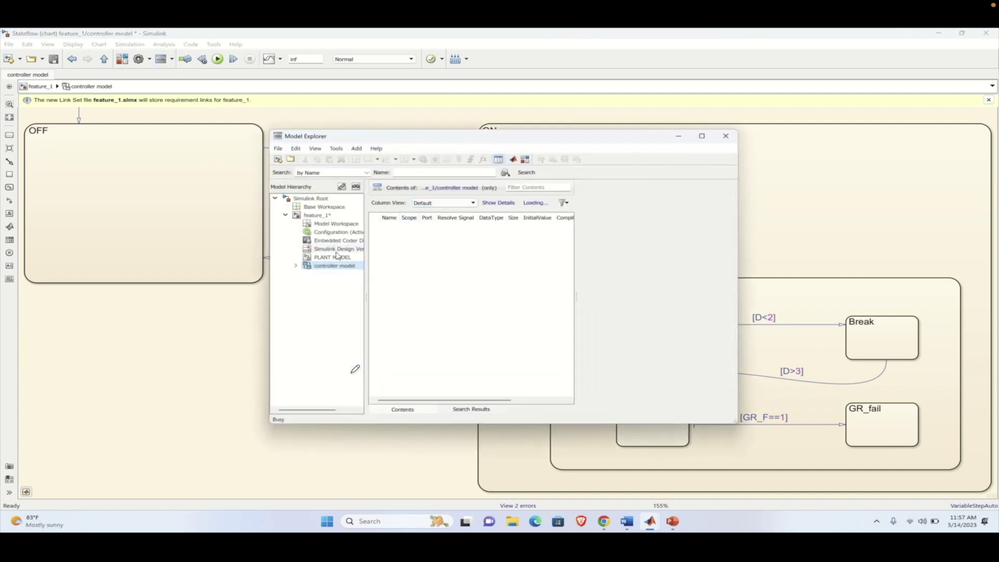
pyautogui.click(408, 256)
pyautogui.click(416, 256)
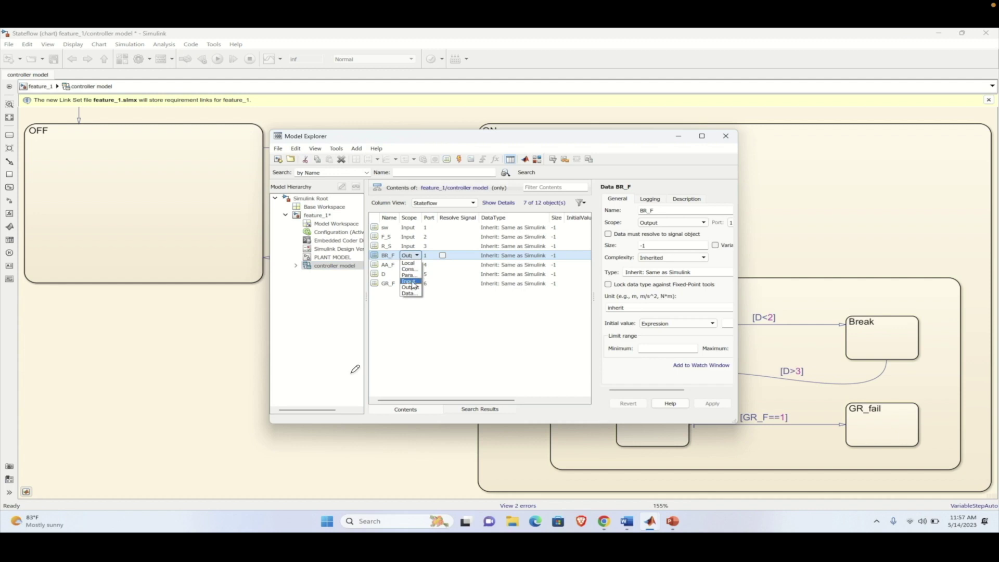
pyautogui.click(411, 281)
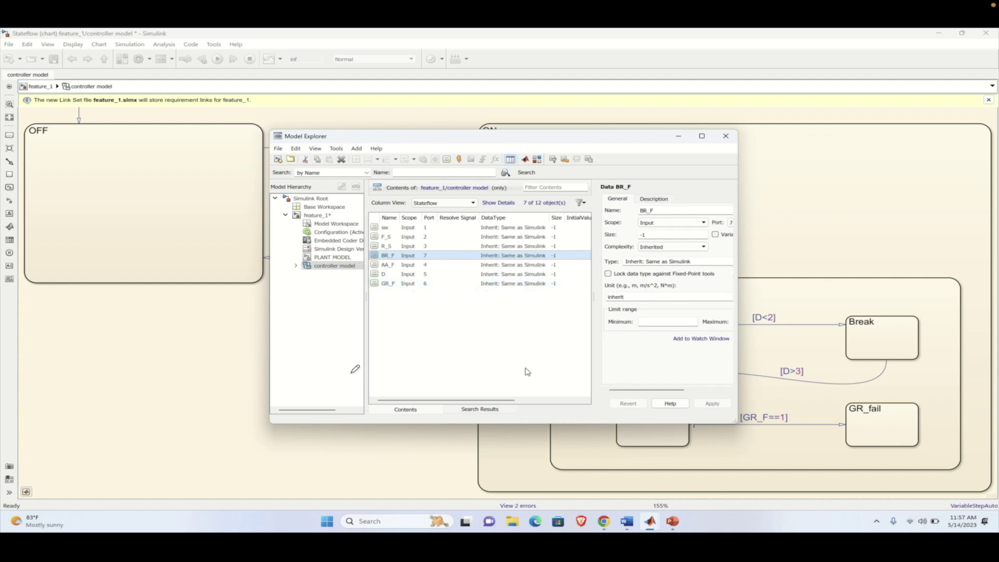
pyautogui.click(725, 137)
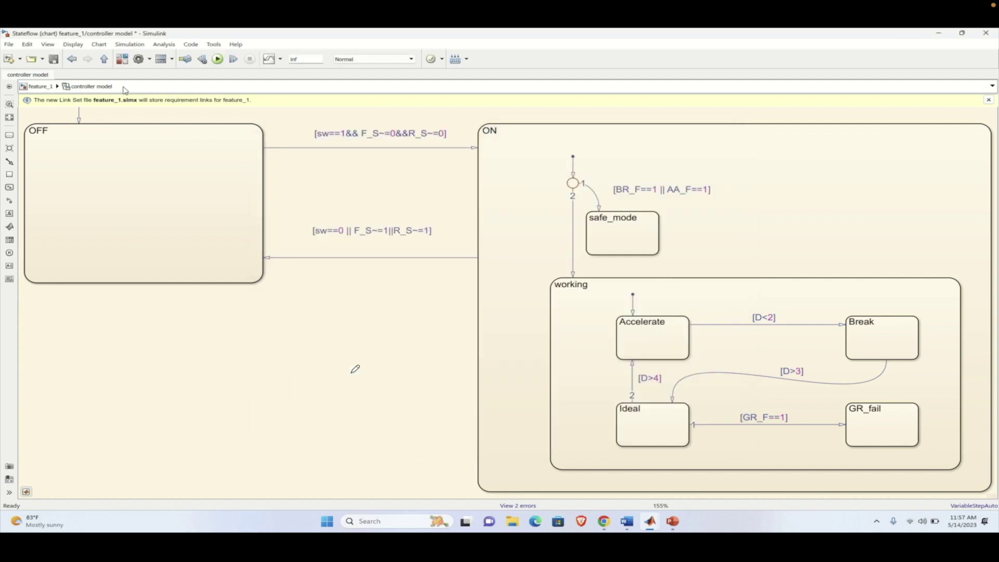
# Check the controller model block's ports in the top-level model and return to the chart.
pyautogui.click(105, 59)
pyautogui.moveTo(224, 254); pyautogui.dragTo(224, 258)
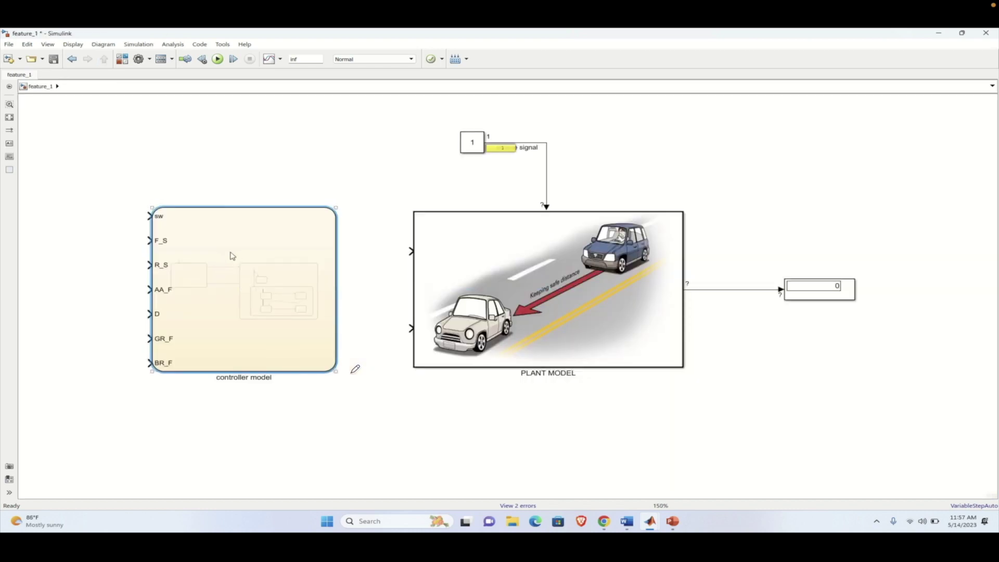
pyautogui.doubleClick(232, 256)
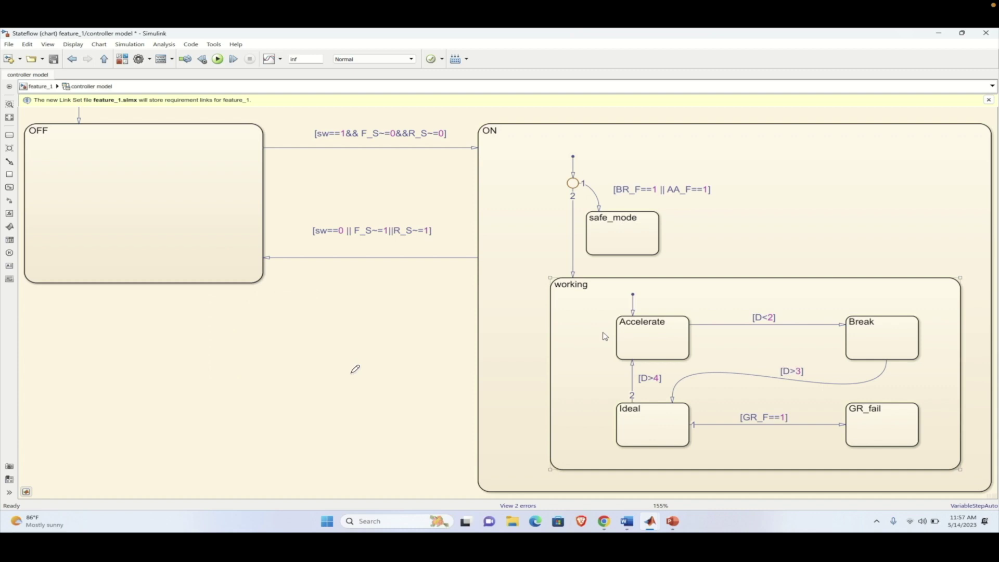
# Add the entry action en: x=0.5 to the Accelerate state and en: b=0.4 to the Break state.
pyautogui.click(666, 323)
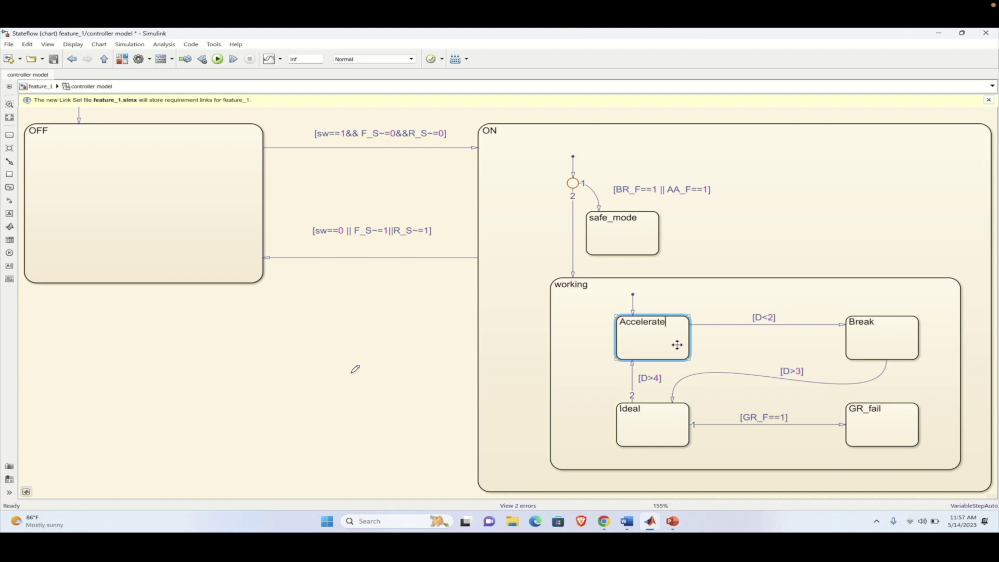
pyautogui.click(877, 322)
pyautogui.click(695, 336)
pyautogui.click(677, 325)
pyautogui.press('Return')
pyautogui.write('en:')
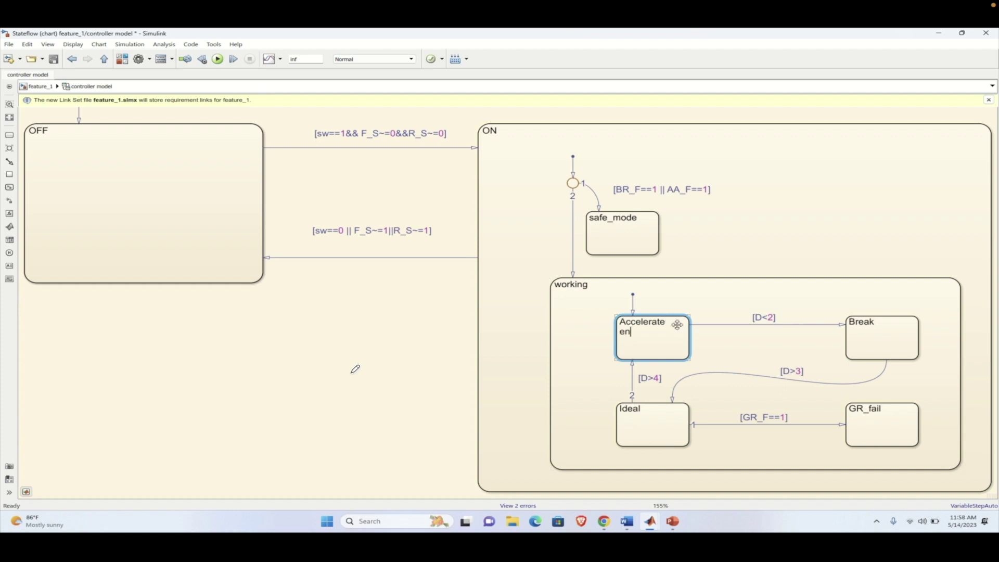
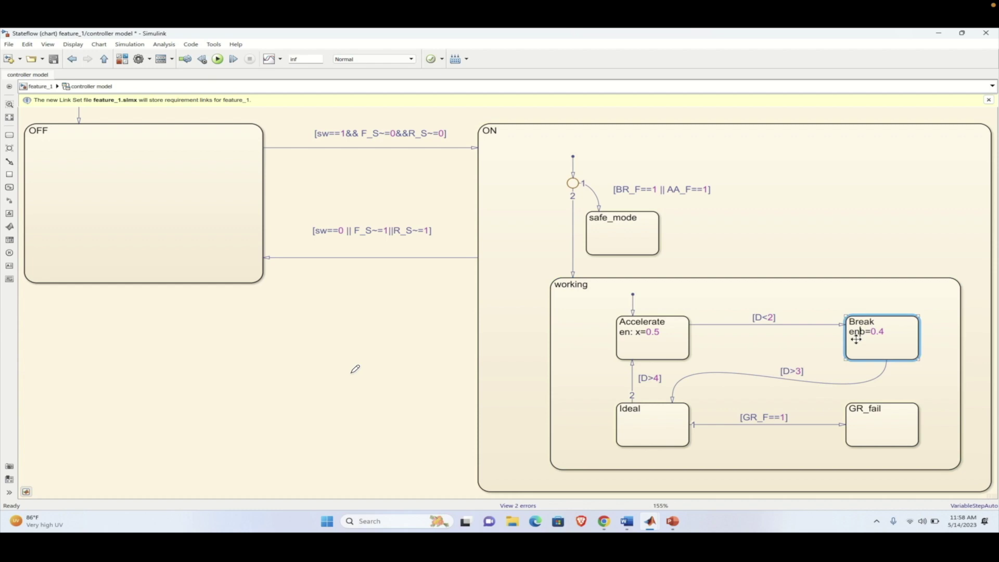
pyautogui.click(821, 360)
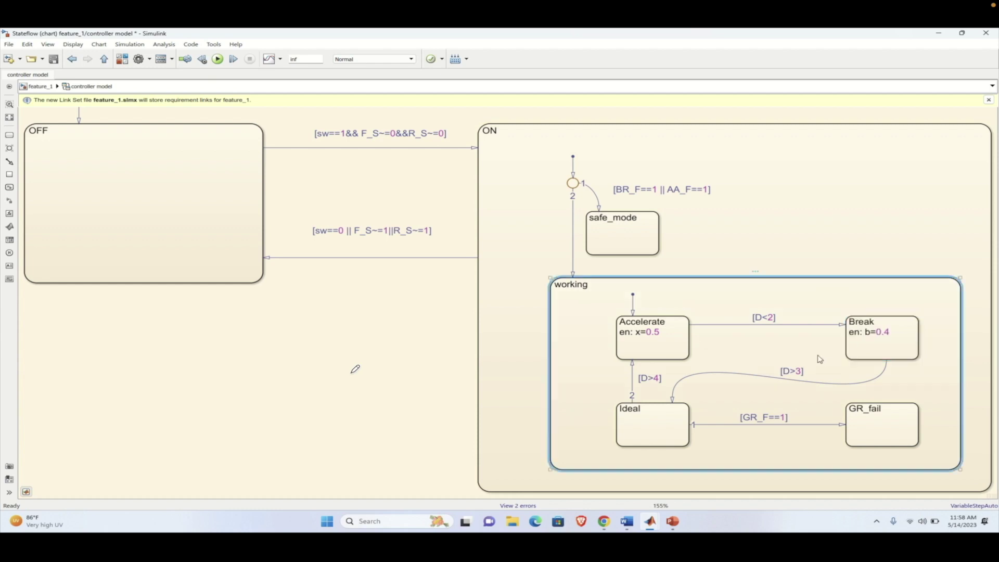
# Add the entry action en: x=0; b=0; to the Ideal state.
pyautogui.click(641, 410)
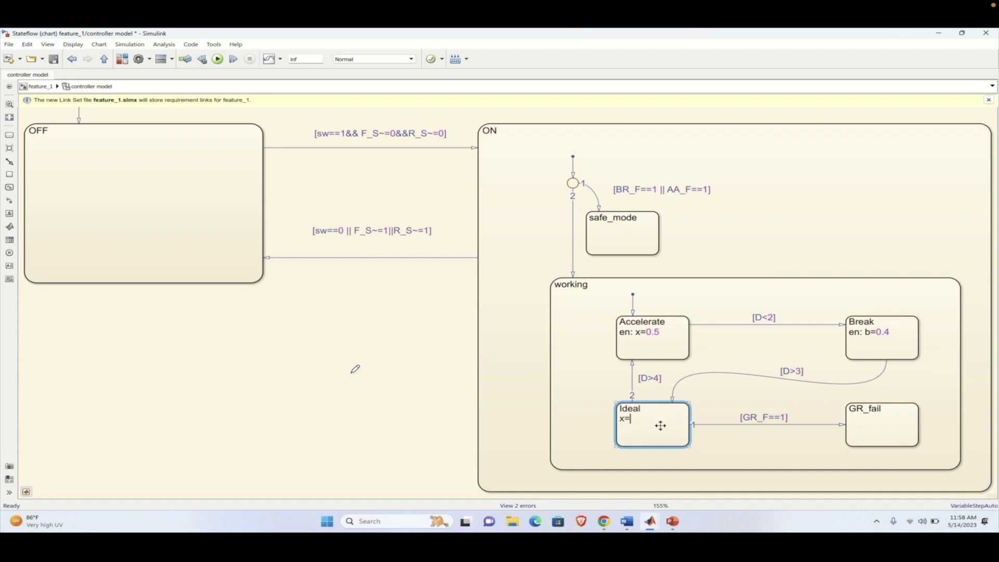
pyautogui.press('Home')
pyautogui.write('en:')
# Extend the entry actions with b=0; in the Accelerate state and x=0 in the Break state.
pyautogui.click(659, 334)
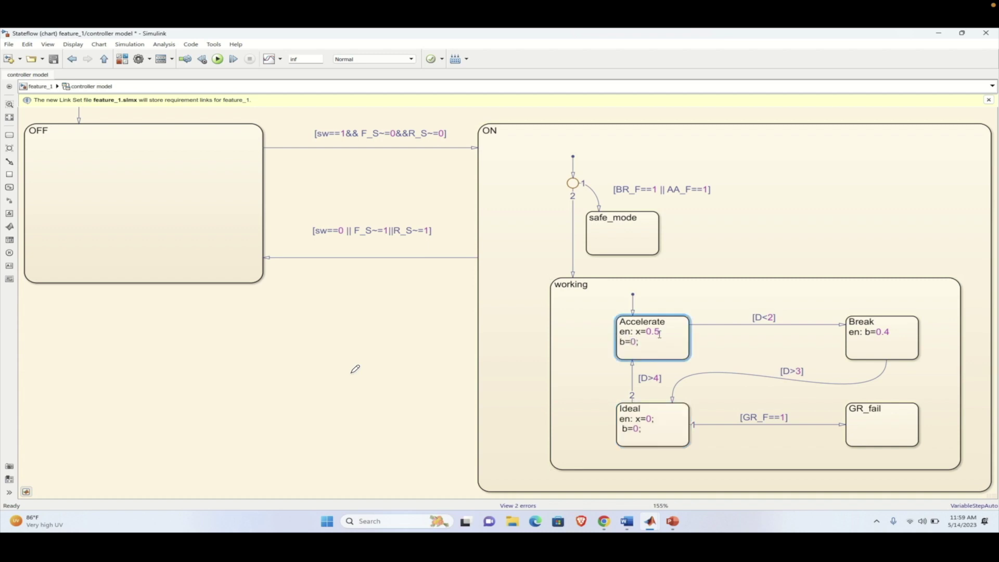
pyautogui.click(890, 333)
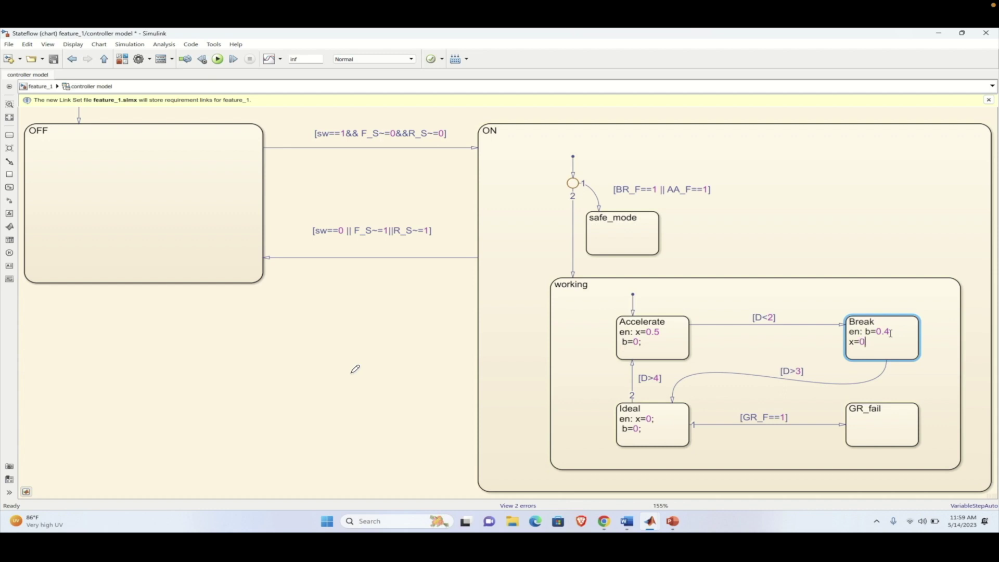
pyautogui.click(814, 455)
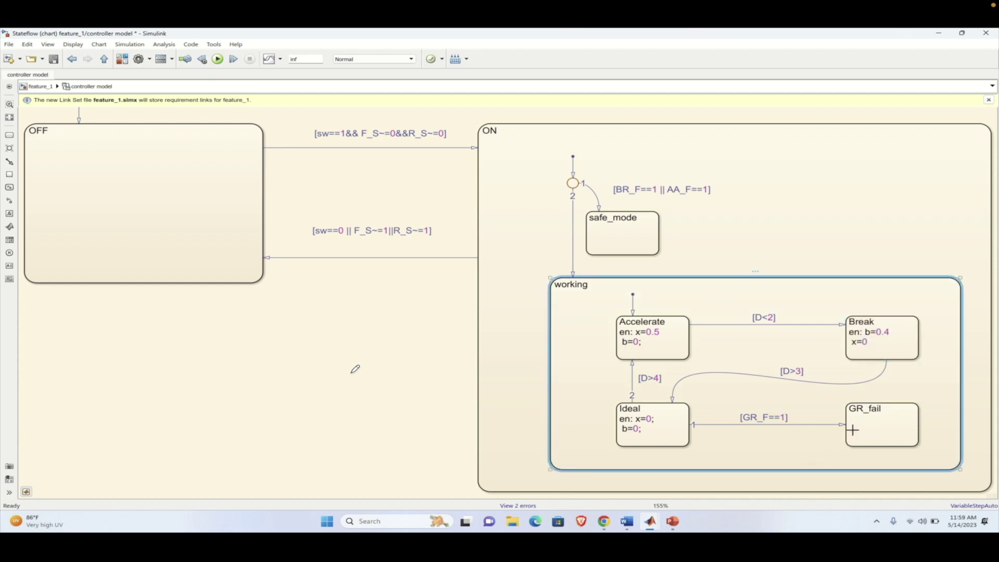
# Add the entry action en: gr_f=1; to the GR_fail state.
pyautogui.click(882, 410)
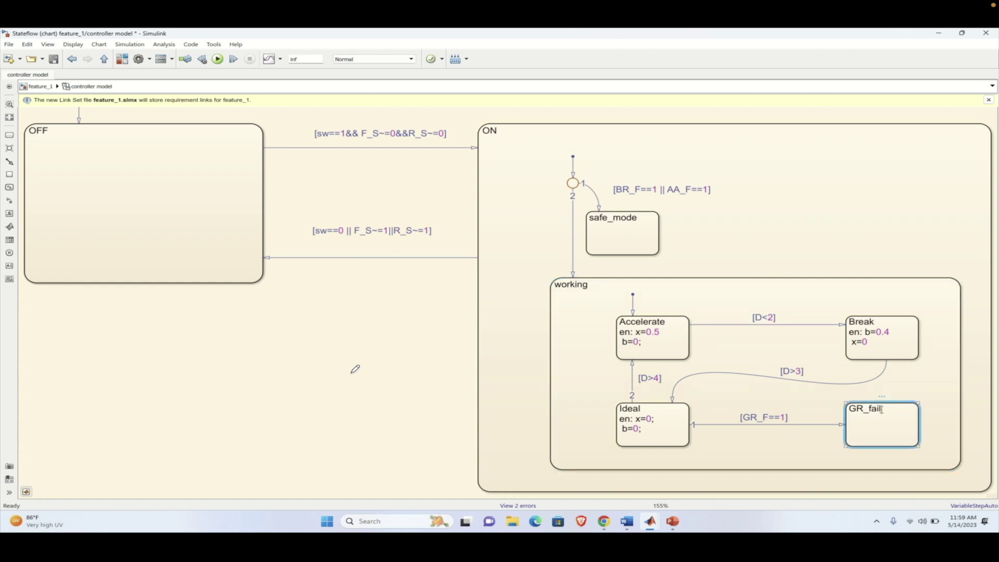
pyautogui.press('Return')
pyautogui.write('f=1')
pyautogui.press('Home')
pyautogui.write('en: gr_')
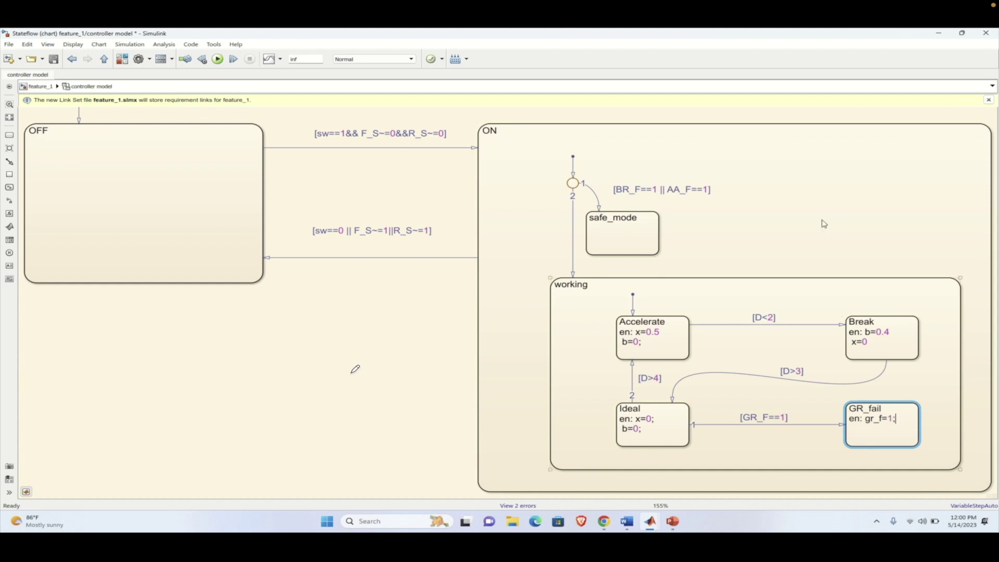
pyautogui.click(306, 358)
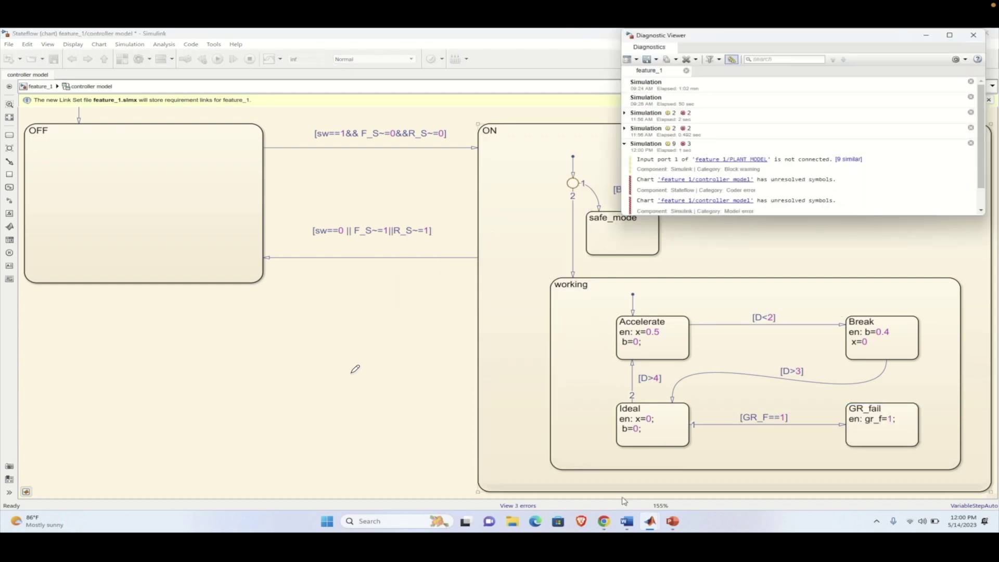
# Create the unresolved symbols gr_f, b and x as output data and return to the top-level feature_1 model.
pyautogui.click(827, 465)
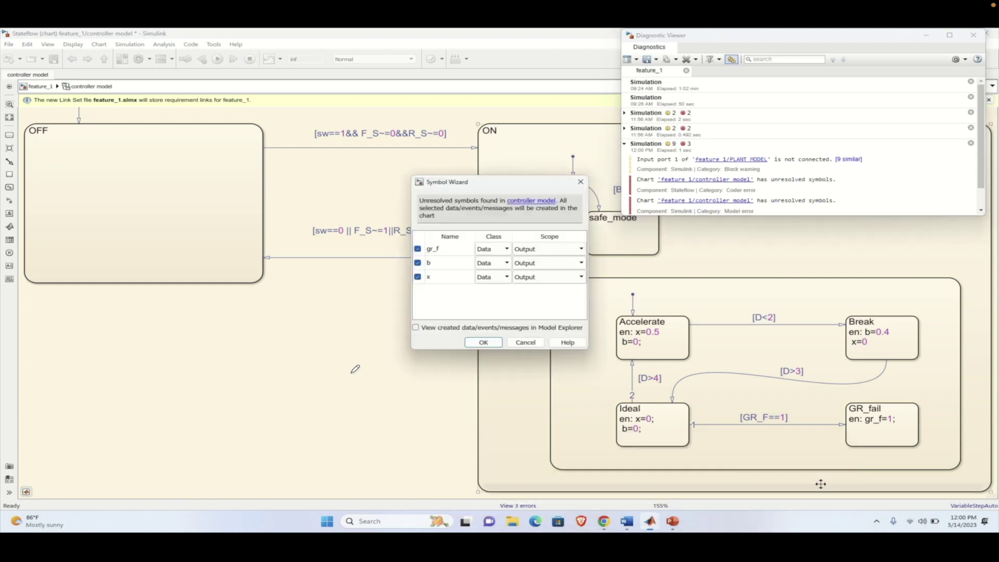
pyautogui.click(483, 344)
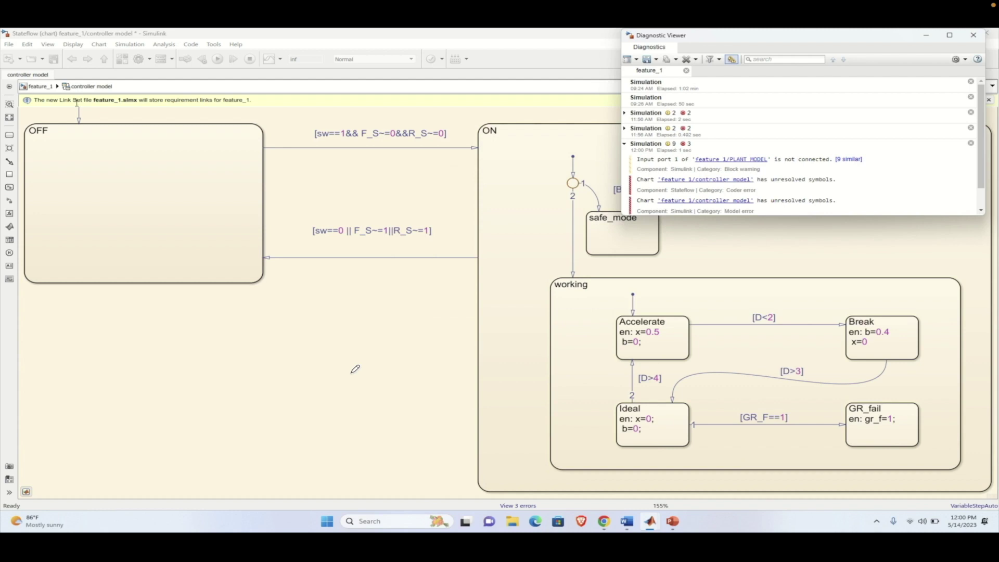
pyautogui.click(42, 87)
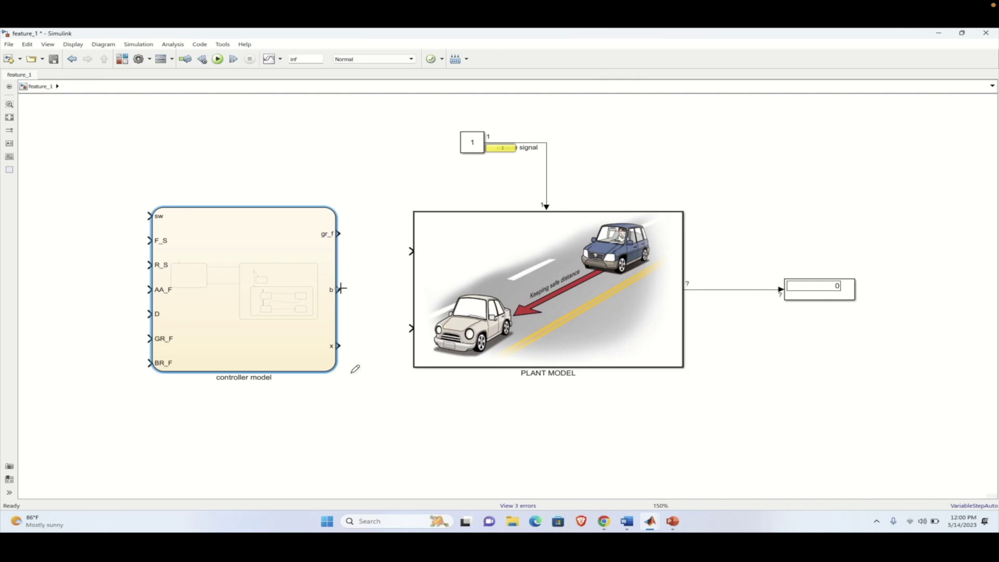
# Add a Goto block with the tag Acc below the gap between the controller model and PLANT MODEL.
pyautogui.doubleClick(343, 401)
pyautogui.write('fo')
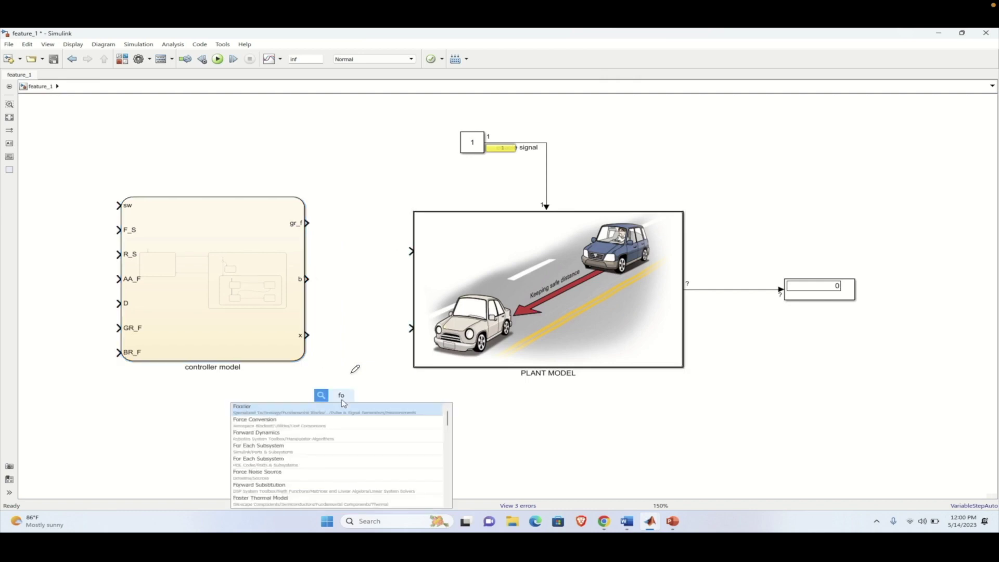
pyautogui.press('BackSpace')
pyautogui.press('BackSpace')
pyautogui.write('goto')
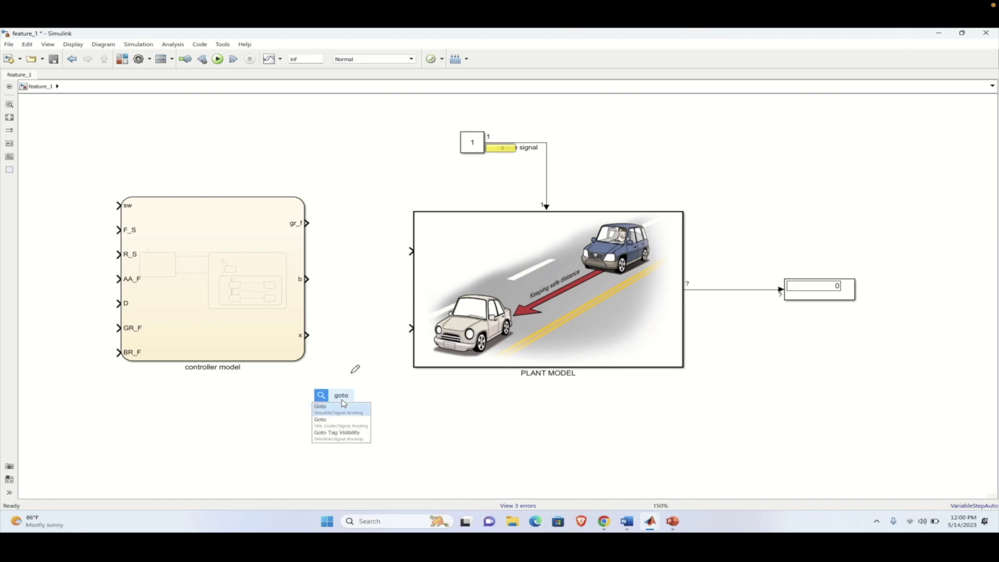
pyautogui.press('Return')
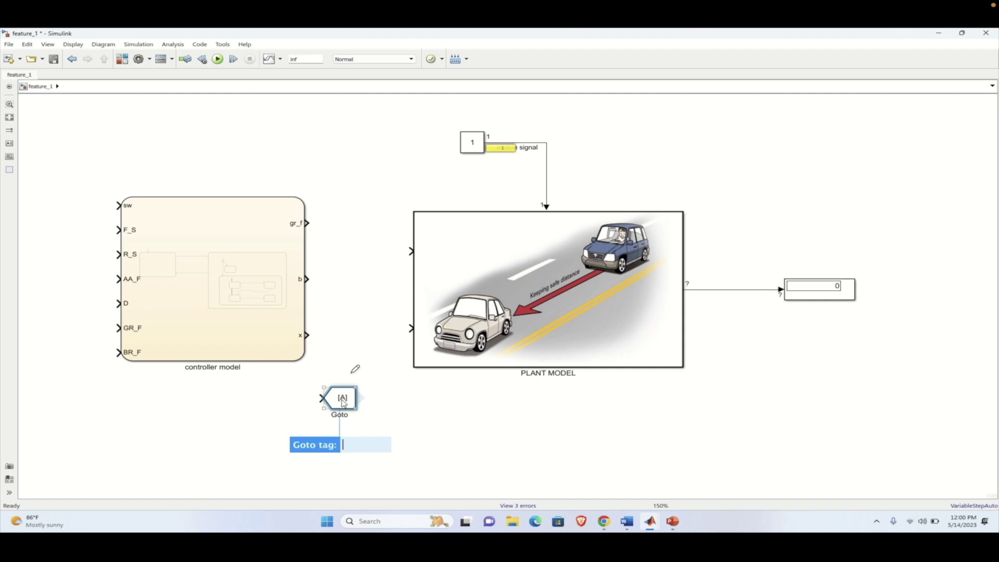
pyautogui.write('Acc')
pyautogui.press('Return')
# Add a second Goto block with the tag br below PLANT MODEL.
pyautogui.doubleClick(436, 428)
pyautogui.write('go')
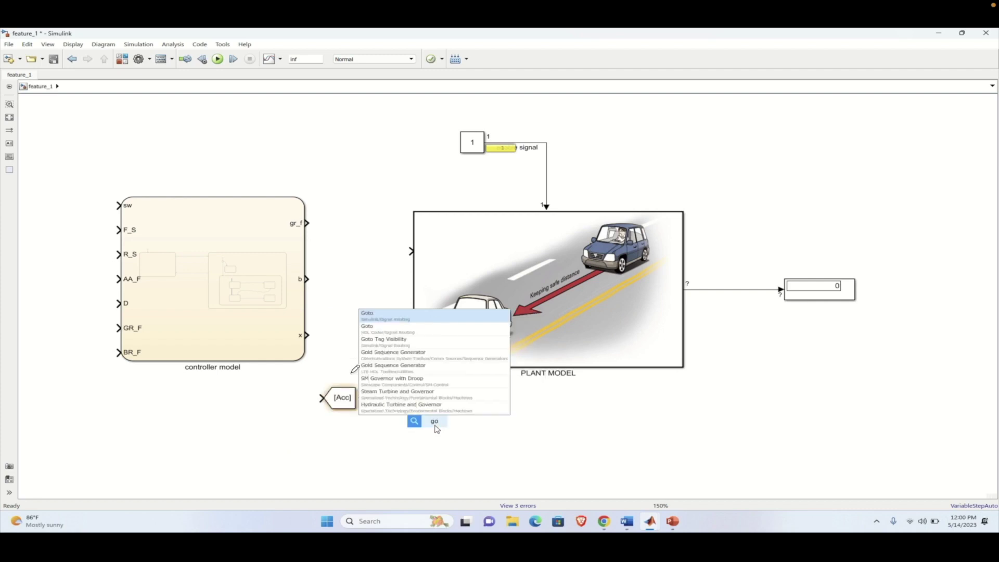
pyautogui.press('Return')
pyautogui.write('br')
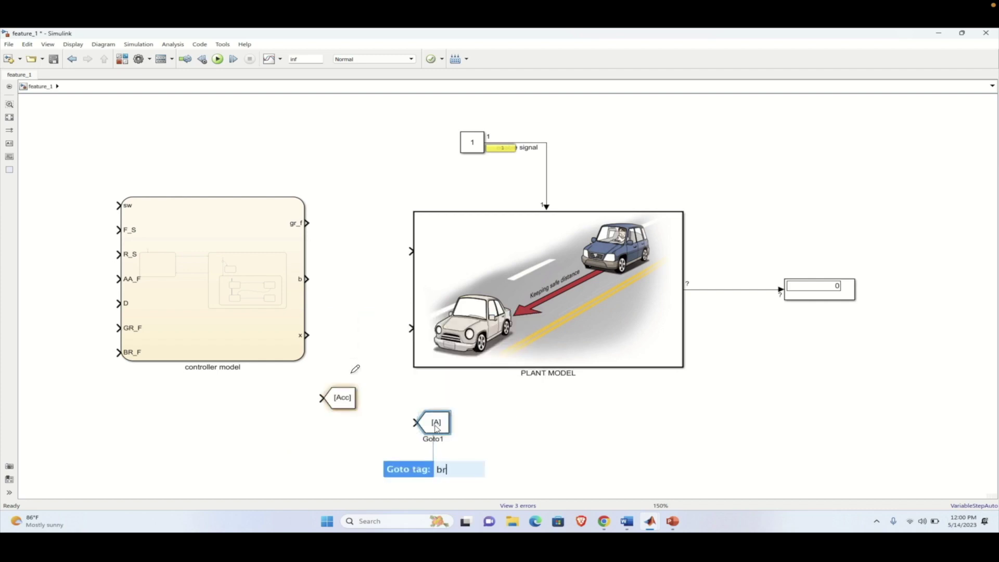
pyautogui.press('Return')
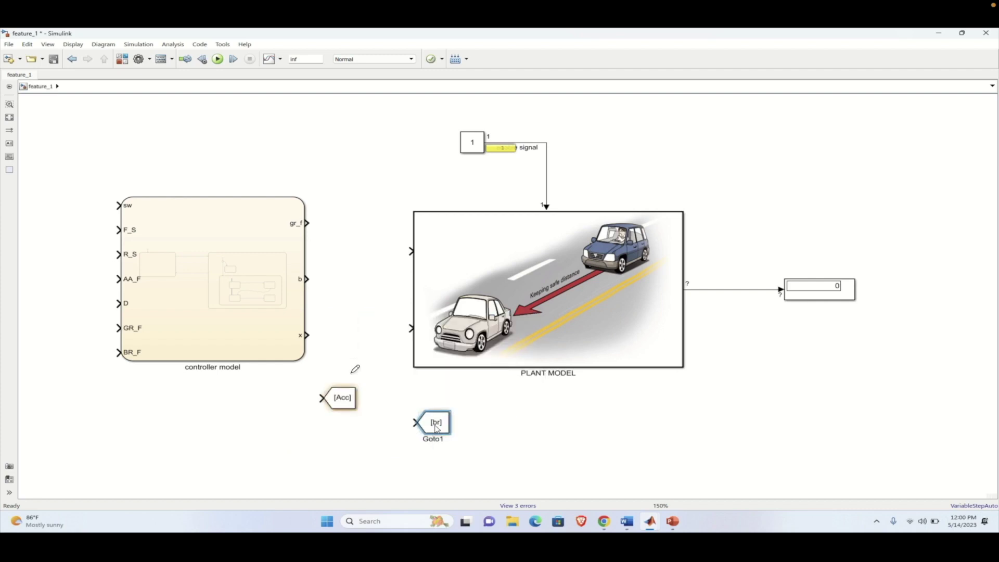
# Attach the Acc Goto block to the controller model's x output and the br Goto block to its b output.
pyautogui.moveTo(436, 428); pyautogui.dragTo(350, 442)
pyautogui.click(342, 398)
pyautogui.moveTo(343, 398); pyautogui.dragTo(336, 333)
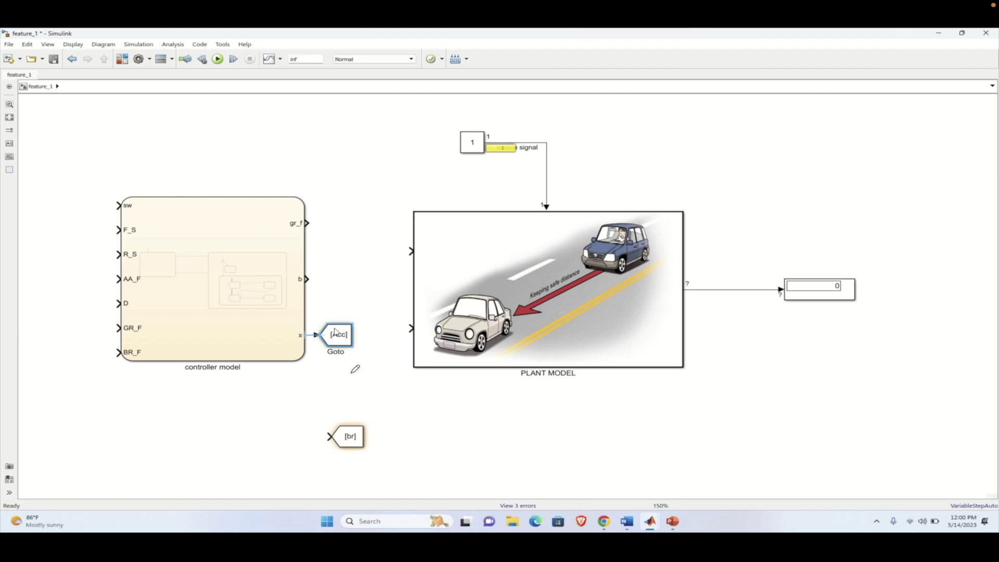
pyautogui.click(348, 436)
pyautogui.moveTo(349, 436); pyautogui.dragTo(347, 283)
# Create matching From blocks and attach Acc to the upper and br to the lower input of PLANT MODEL.
pyautogui.click(359, 281)
pyautogui.moveTo(389, 328); pyautogui.dragTo(386, 334)
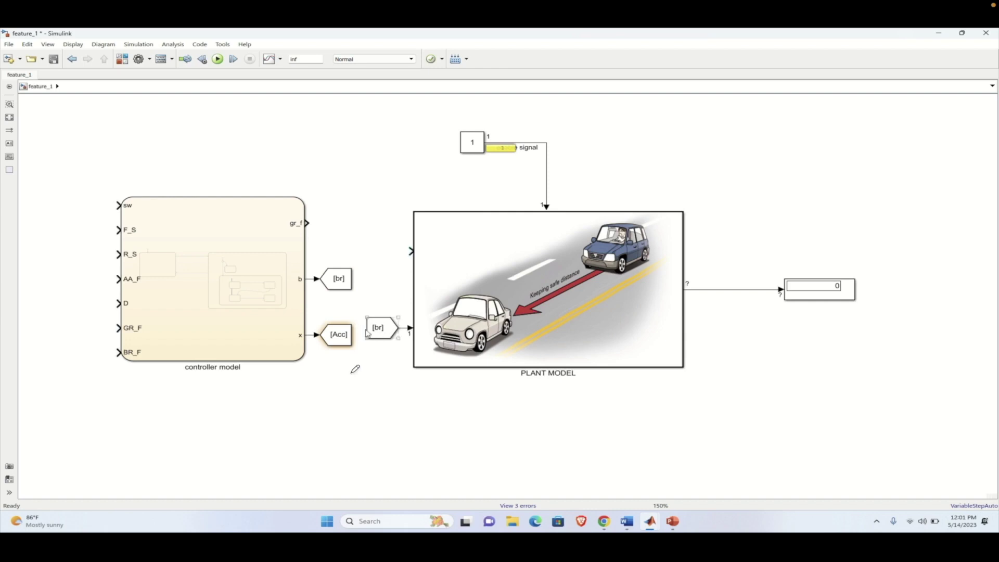
pyautogui.click(347, 336)
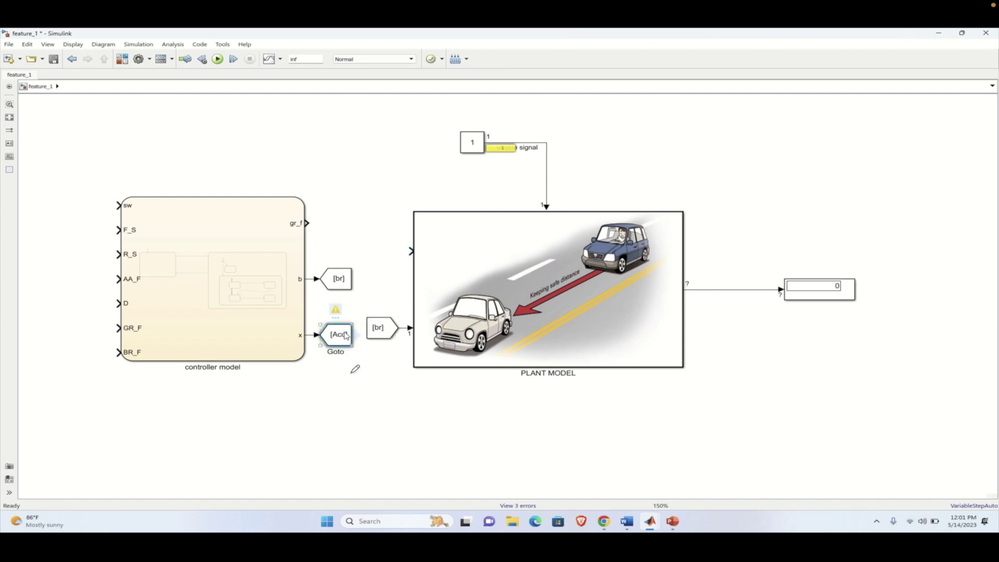
pyautogui.moveTo(347, 336); pyautogui.dragTo(384, 257)
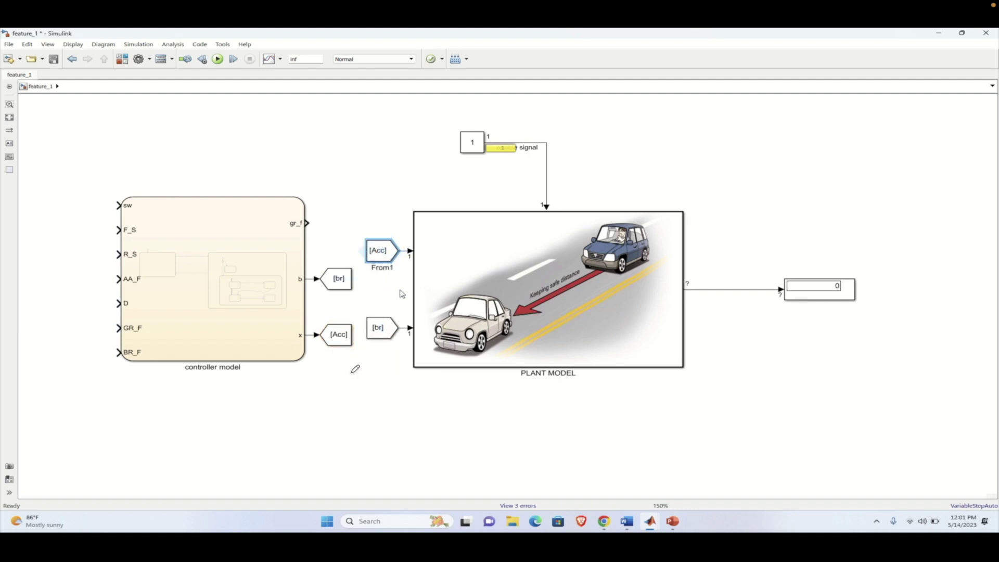
# Move the controller model together with its two Goto blocks farther away from PLANT MODEL.
pyautogui.moveTo(98, 178); pyautogui.dragTo(363, 394)
pyautogui.moveTo(262, 319); pyautogui.dragTo(228, 308)
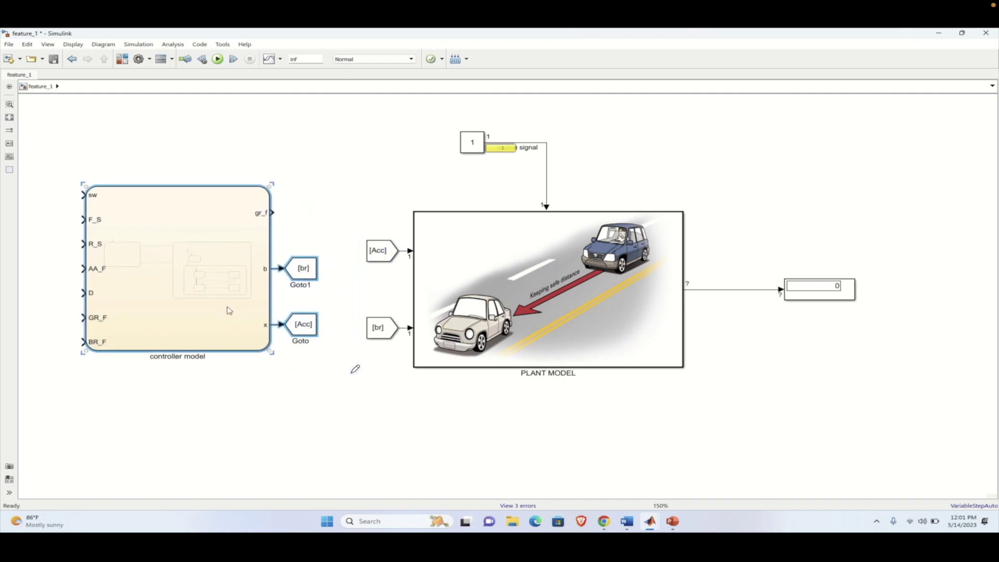
pyautogui.click(373, 200)
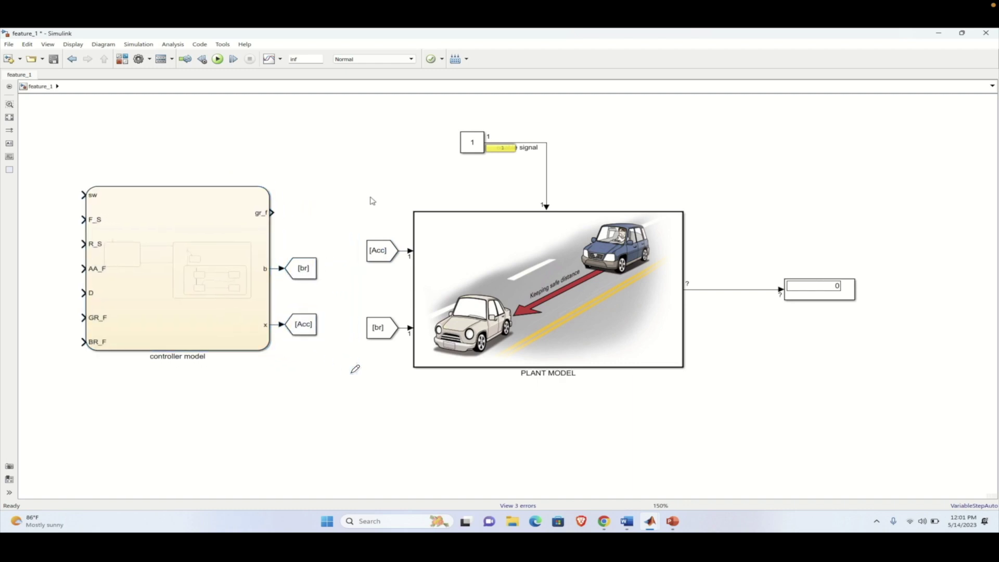
# Add a Stop Simulation block and connect it to the controller model's gr_f output.
pyautogui.doubleClick(350, 195)
pyautogui.write('stop')
pyautogui.press('Return')
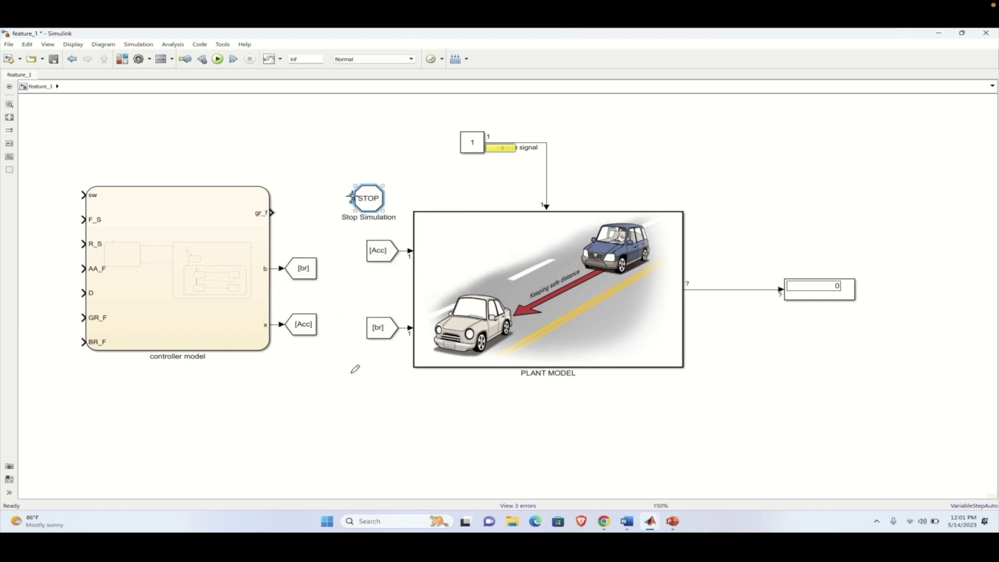
pyautogui.moveTo(351, 198); pyautogui.dragTo(271, 213)
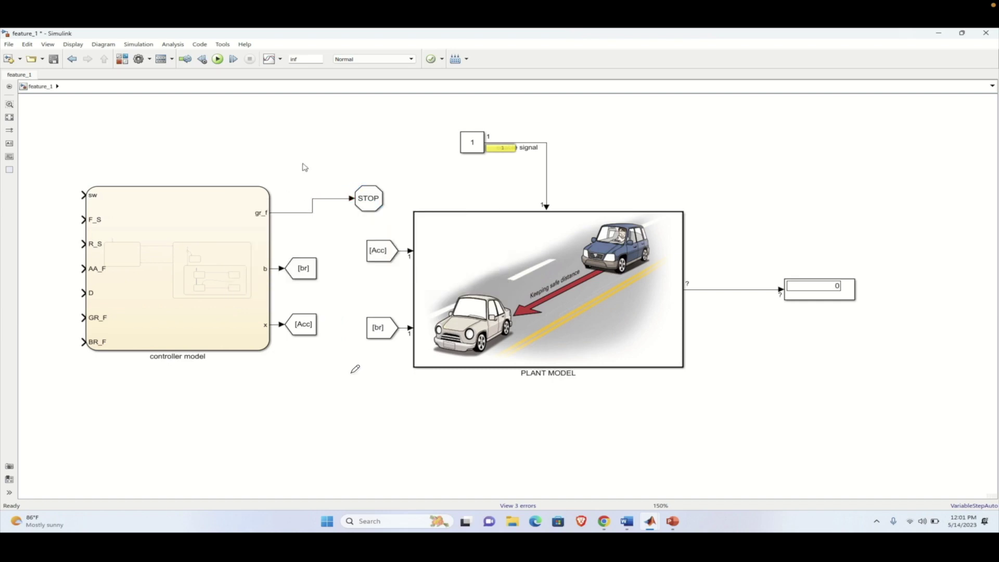
# Shift the controller model with its output blocks farther from PLANT MODEL and align the Stop Simulation block with the gr_f output.
pyautogui.click(210, 265)
pyautogui.click(146, 371)
pyautogui.scroll(-1, 382, 389)
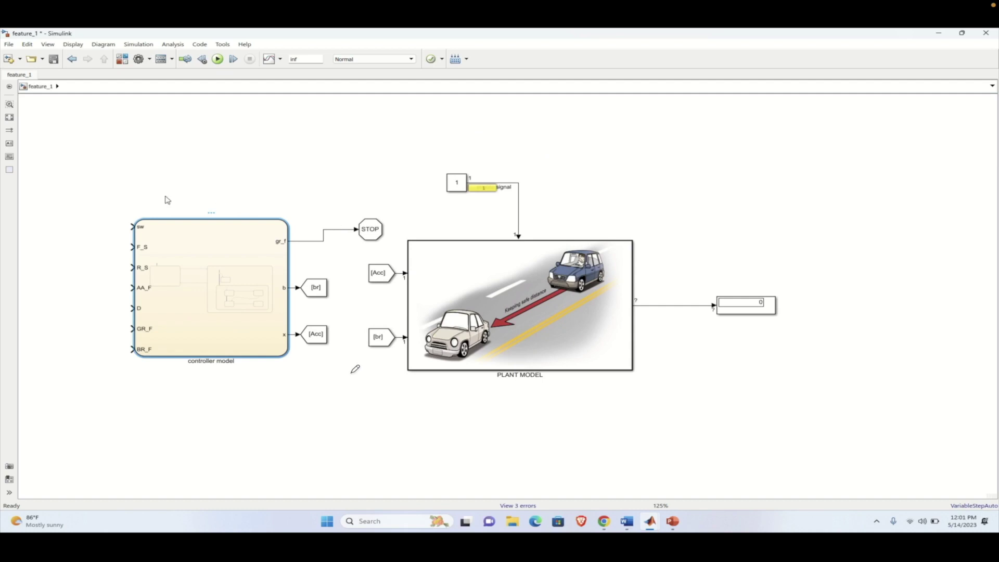
pyautogui.moveTo(95, 192); pyautogui.dragTo(359, 408)
pyautogui.moveTo(243, 329); pyautogui.dragTo(191, 316)
pyautogui.click(309, 237)
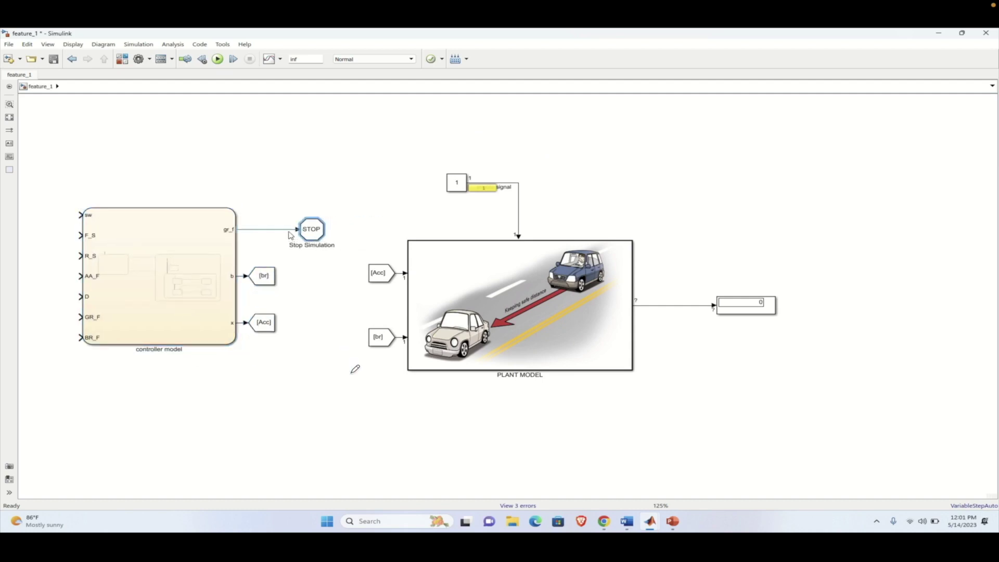
# Add a Manual Switch block and attach its output to the controller model's sw input.
pyautogui.hotkey('ctrl', '+')
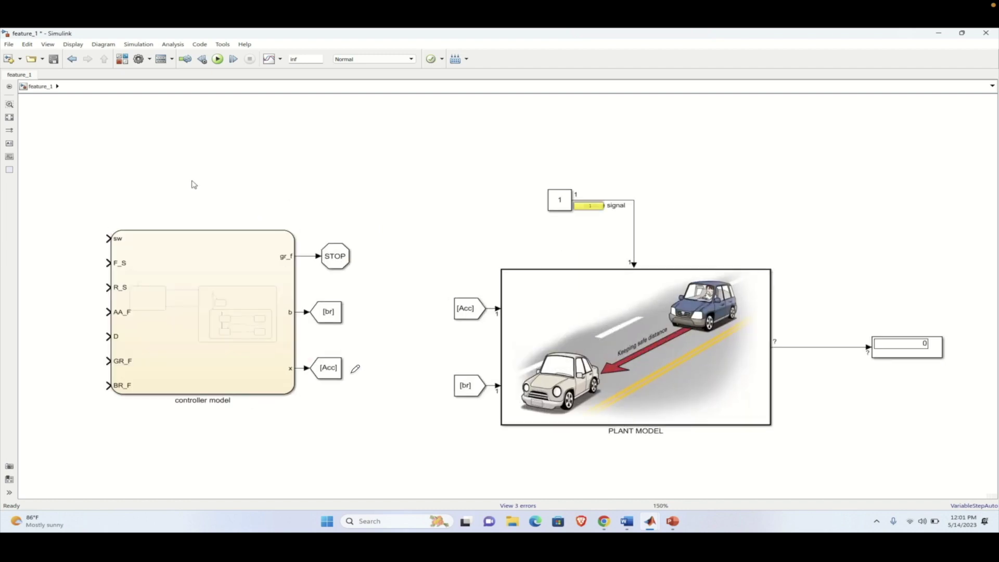
pyautogui.doubleClick(58, 191)
pyautogui.write('m')
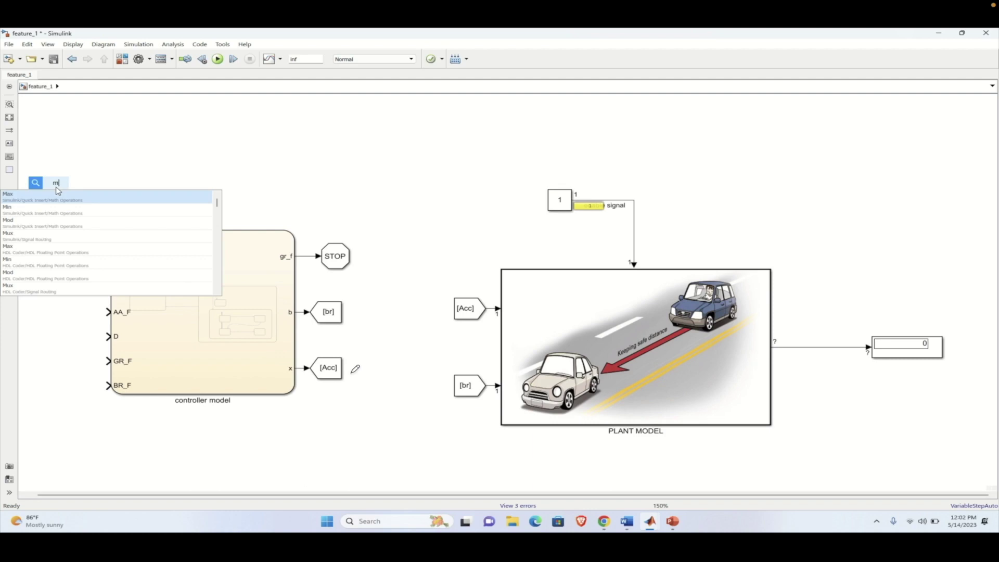
pyautogui.press('BackSpace')
pyautogui.write(',')
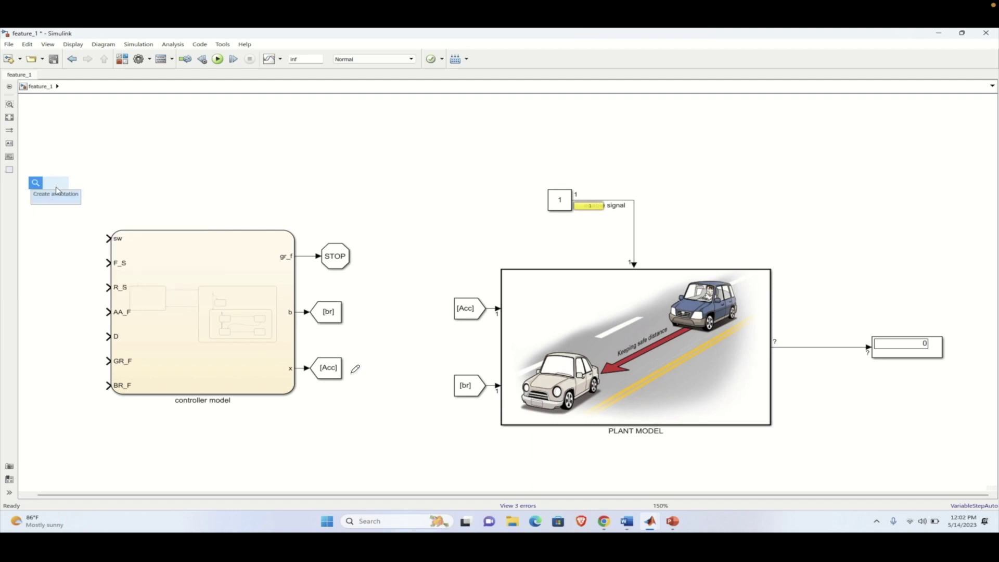
pyautogui.write('manua')
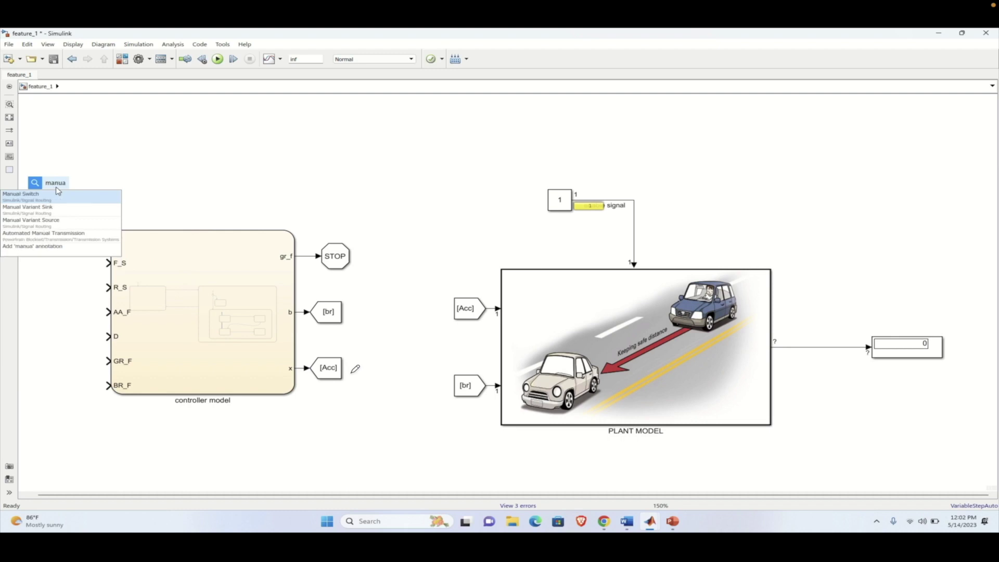
pyautogui.click(58, 192)
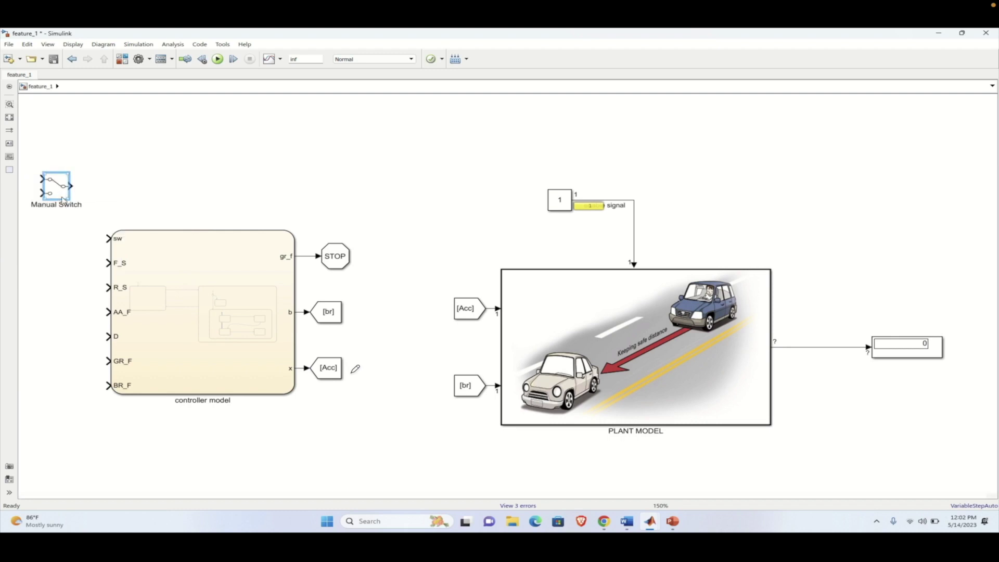
pyautogui.moveTo(61, 197); pyautogui.dragTo(83, 245)
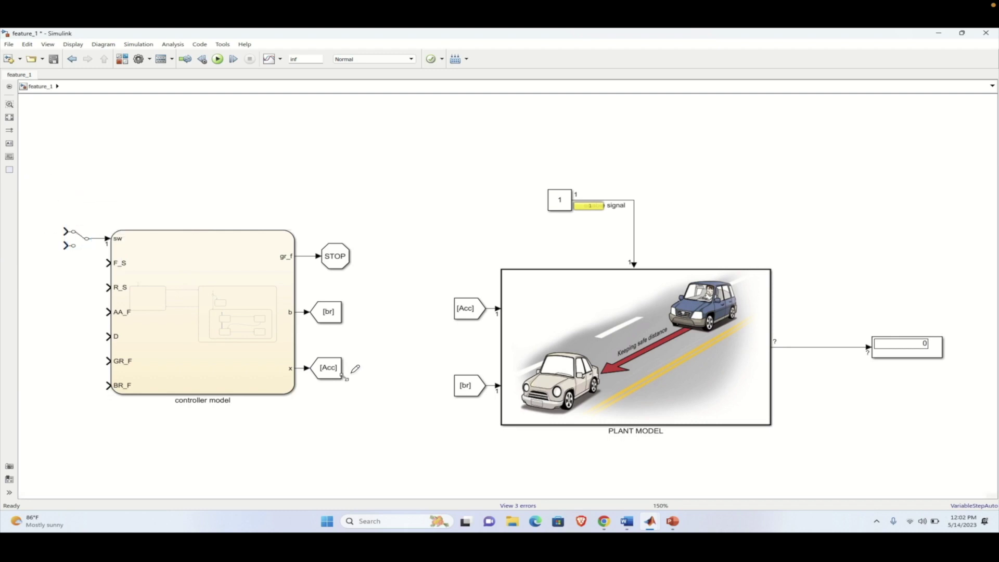
# Add two Constant blocks beside the controller model and connect them to the two inputs of the Manual Switch feeding sw.
pyautogui.scroll(-1, 417, 276)
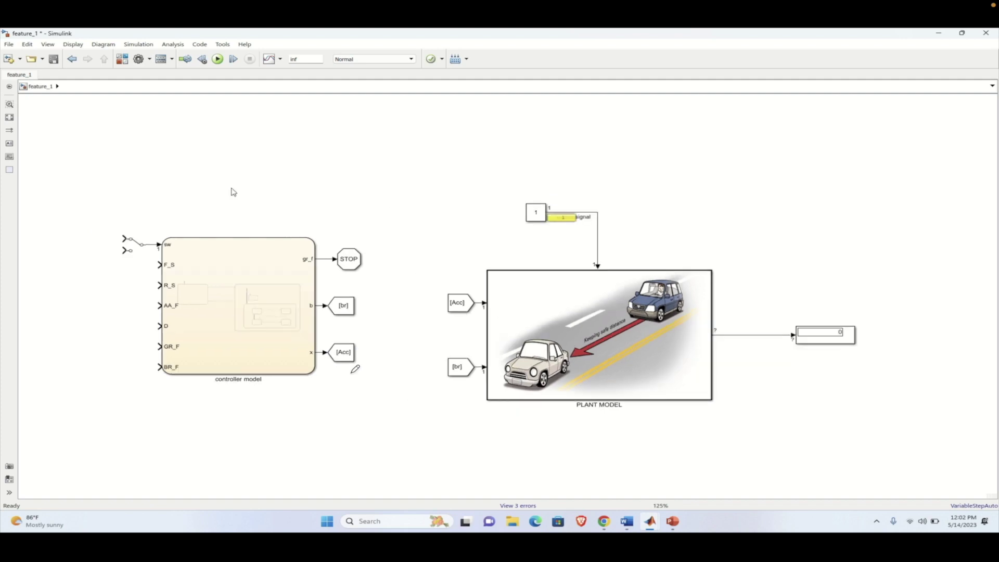
pyautogui.click(230, 189)
pyautogui.write('con')
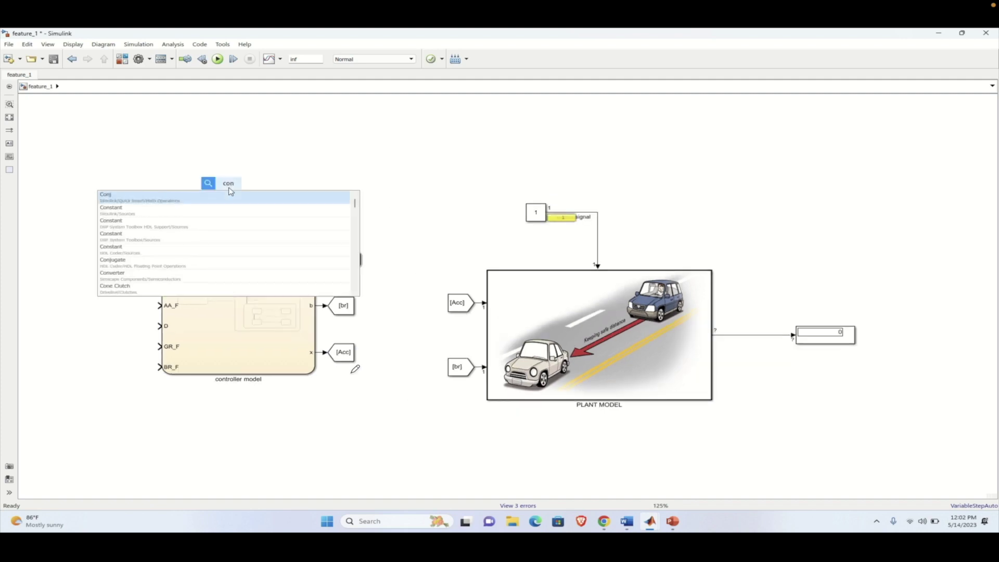
pyautogui.press('Down')
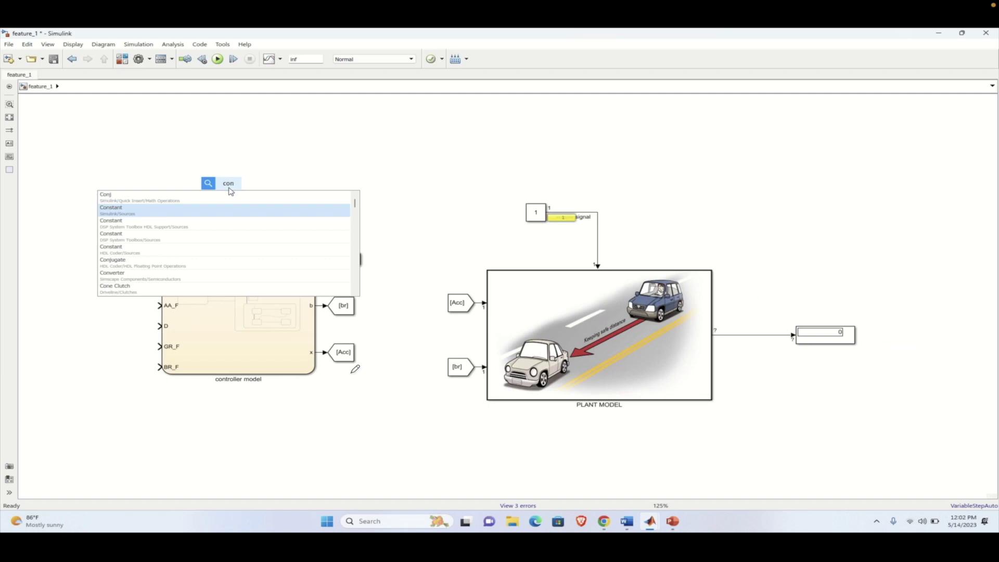
pyautogui.press('Return')
pyautogui.moveTo(229, 190); pyautogui.dragTo(66, 216)
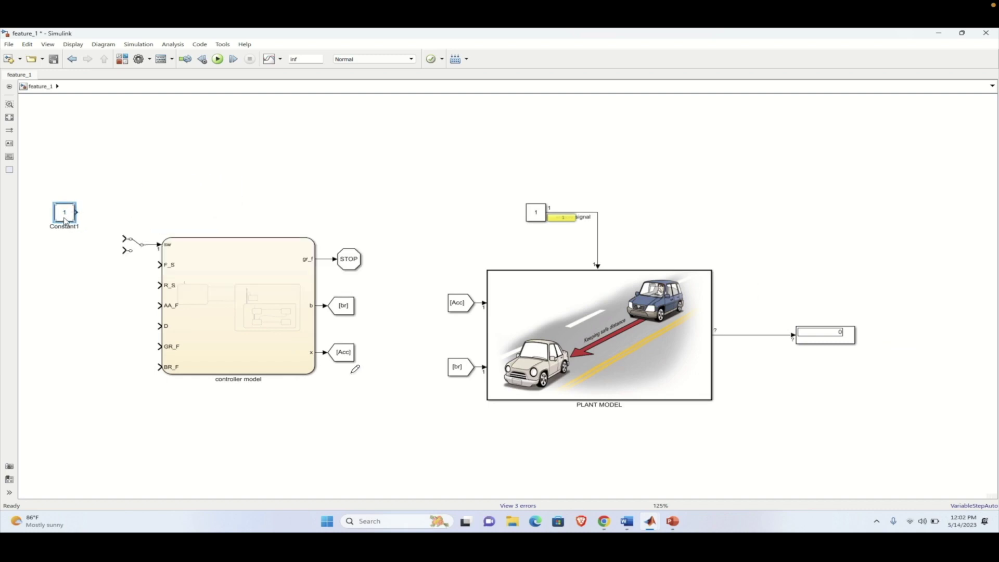
pyautogui.moveTo(65, 221); pyautogui.dragTo(59, 262)
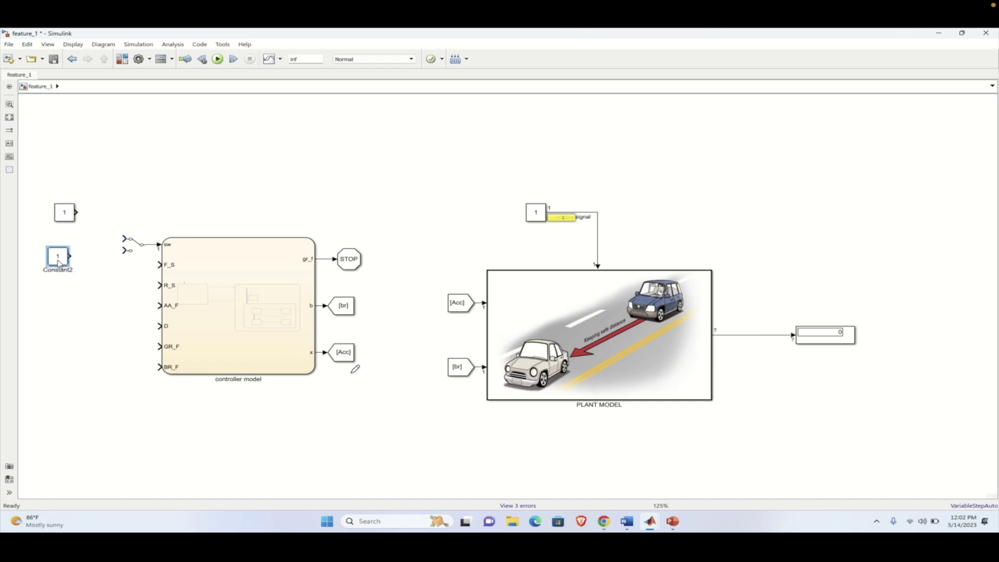
pyautogui.moveTo(77, 212); pyautogui.dragTo(127, 251)
# Set the upper constant feeding the sw Manual Switch to 0.
pyautogui.doubleClick(73, 259)
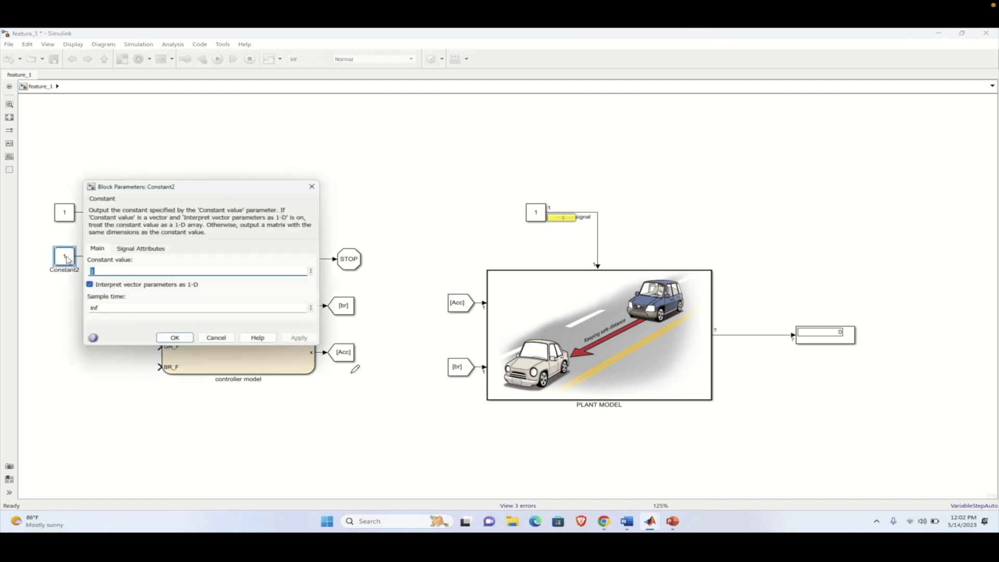
pyautogui.click(315, 185)
pyautogui.doubleClick(66, 216)
pyautogui.write('0')
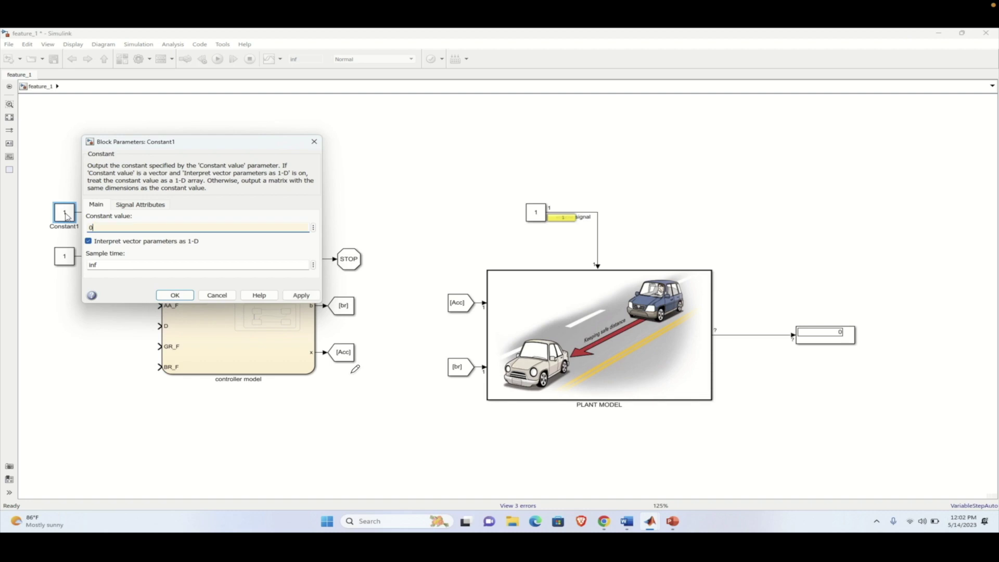
pyautogui.press('Return')
pyautogui.click(161, 188)
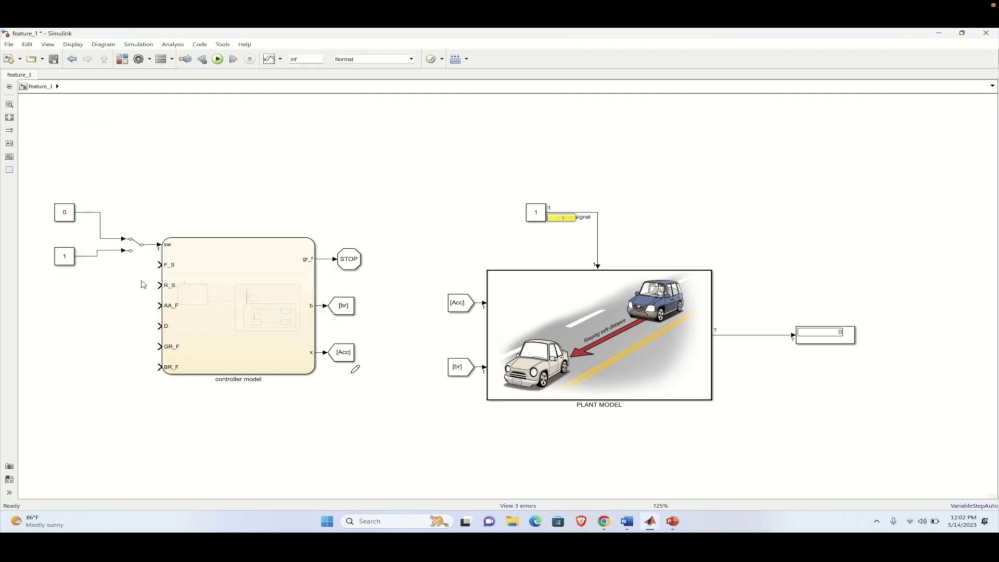
# Make the controller model block taller and realign the Acc and br Goto blocks and the Stop Simulation block with its outputs.
pyautogui.click(210, 321)
pyautogui.moveTo(315, 376); pyautogui.dragTo(307, 481)
pyautogui.moveTo(344, 361); pyautogui.dragTo(341, 451)
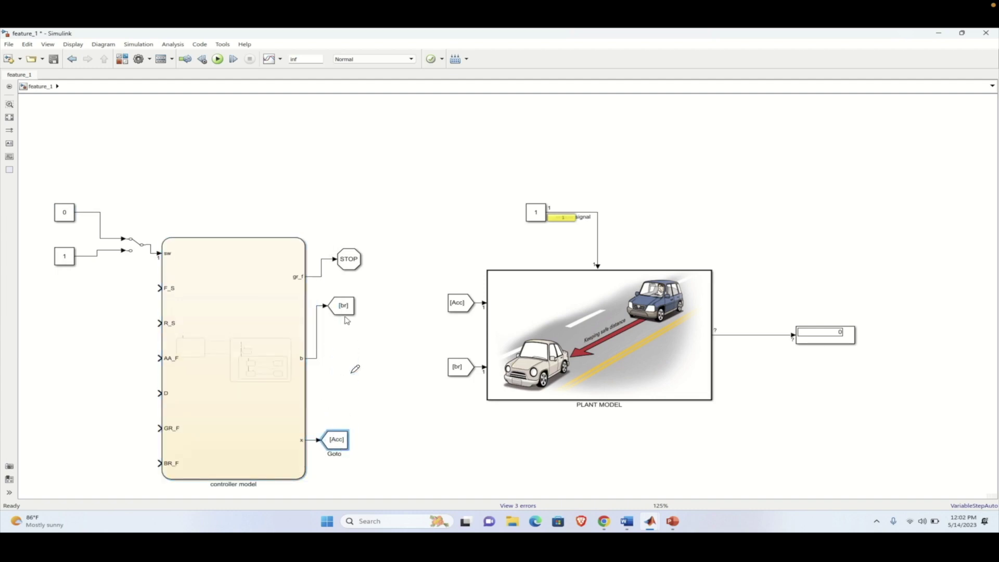
pyautogui.moveTo(346, 312); pyautogui.dragTo(344, 364)
pyautogui.moveTo(351, 267); pyautogui.dragTo(349, 293)
# Paste a copy of the 0/1 constants with their Manual Switch and connect it to the controller model's F_S input.
pyautogui.moveTo(244, 308); pyautogui.dragTo(253, 298)
pyautogui.hotkey('ctrl', 'v')
pyautogui.click(114, 288)
pyautogui.moveTo(124, 289); pyautogui.dragTo(169, 279)
pyautogui.moveTo(52, 327); pyautogui.dragTo(52, 307)
pyautogui.moveTo(68, 259); pyautogui.dragTo(68, 248)
# Paste another copy of the 0/1 constants with their Manual Switch, place it below the F_S group and connect it to R_S.
pyautogui.click(80, 341)
pyautogui.hotkey('ctrl', 'v')
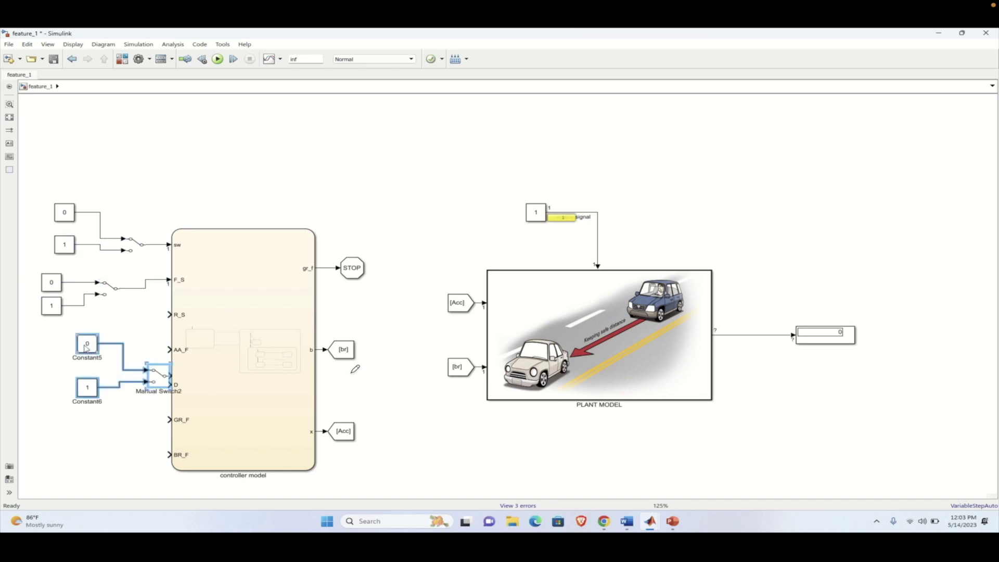
pyautogui.click(56, 349)
pyautogui.click(85, 346)
pyautogui.moveTo(84, 347); pyautogui.dragTo(51, 337)
pyautogui.moveTo(89, 393); pyautogui.dragTo(51, 366)
pyautogui.moveTo(153, 375); pyautogui.dragTo(170, 314)
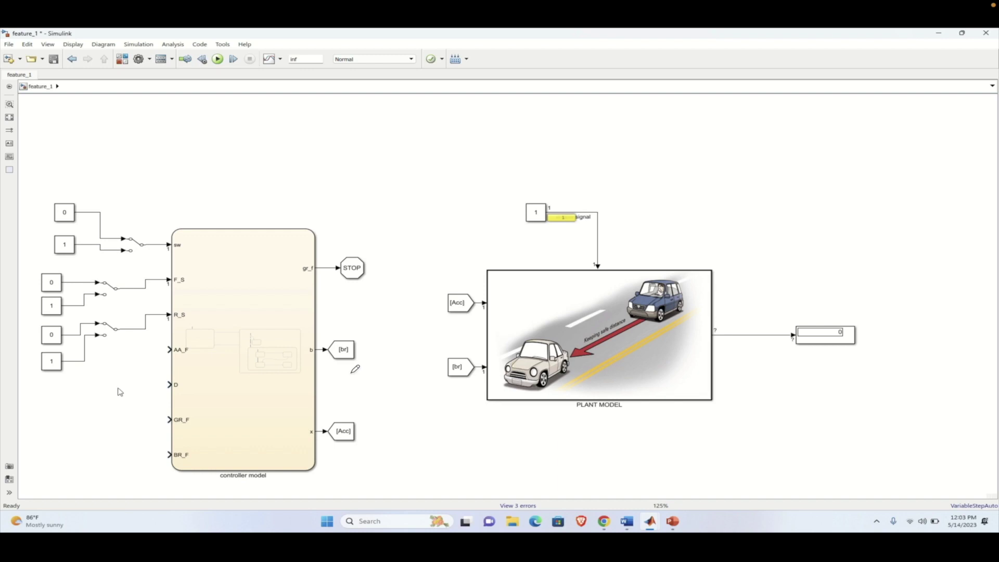
pyautogui.click(108, 333)
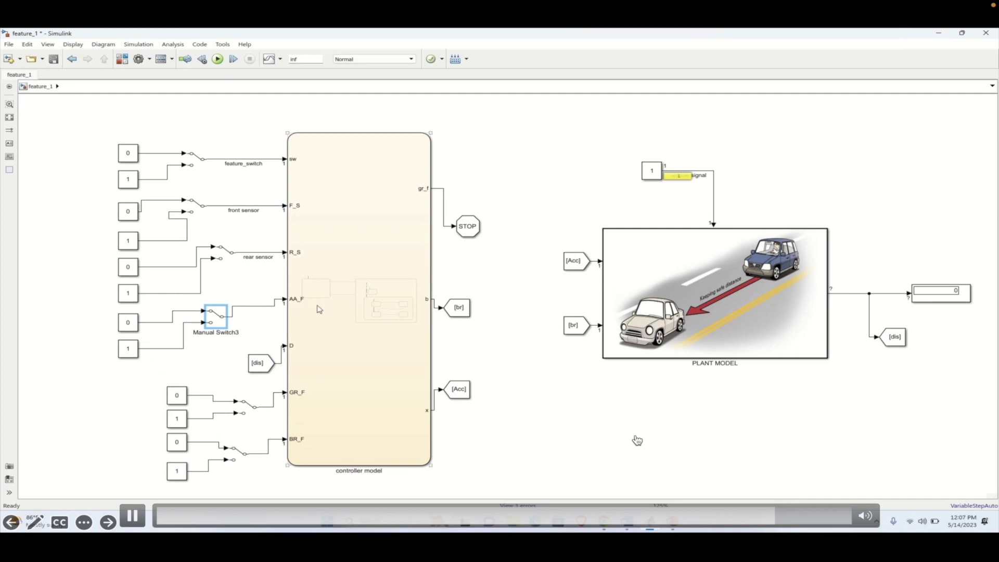
pyautogui.click(283, 396)
pyautogui.rightClick(501, 428)
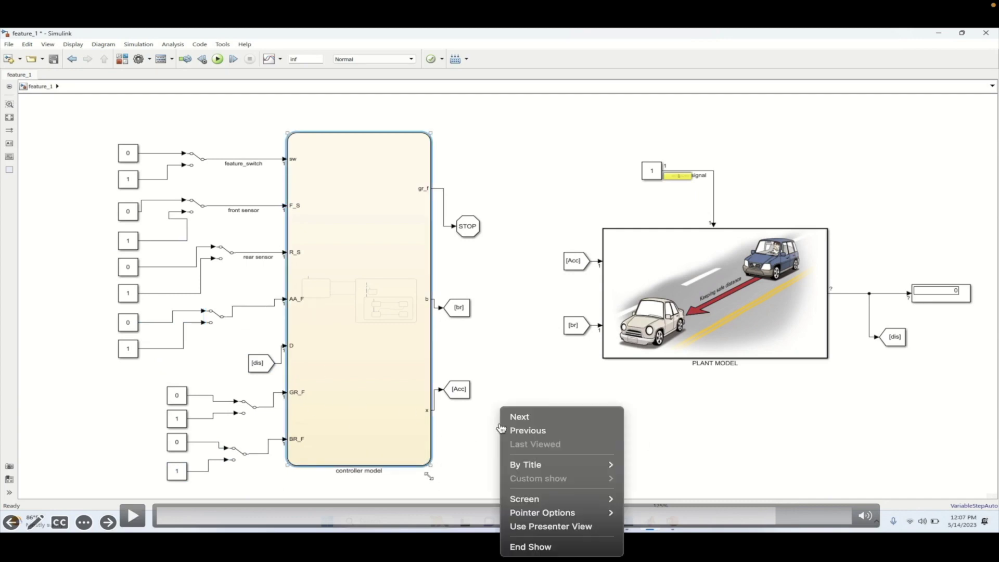
pyautogui.moveTo(582, 511)
pyautogui.click(661, 450)
pyautogui.moveTo(238, 327); pyautogui.dragTo(262, 321)
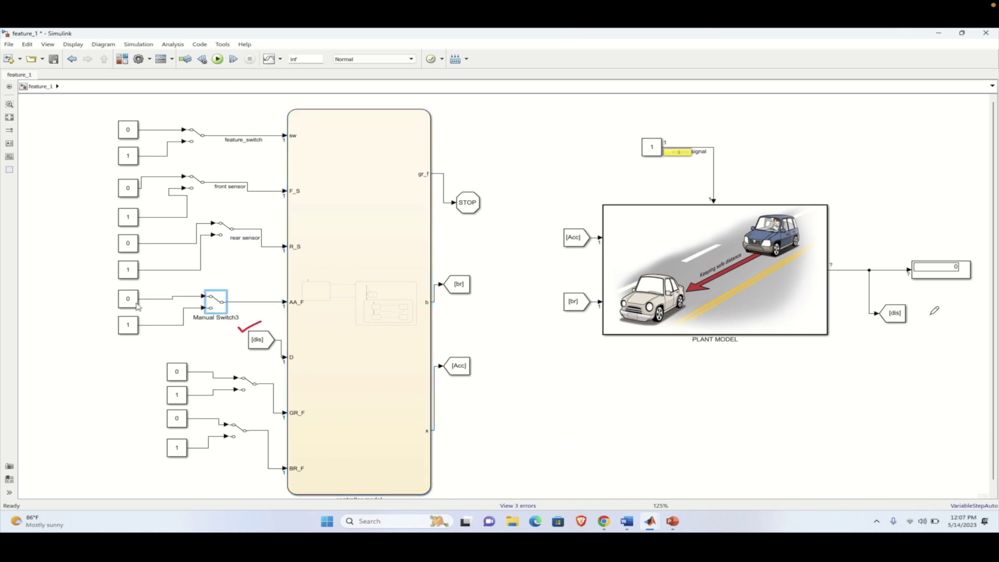
pyautogui.moveTo(917, 312)
pyautogui.mouseDown()
pyautogui.moveTo(934, 310)
pyautogui.moveTo(927, 286)
pyautogui.moveTo(887, 290)
pyautogui.moveTo(875, 314)
pyautogui.moveTo(908, 331)
pyautogui.moveTo(937, 311)
pyautogui.moveTo(933, 289)
pyautogui.mouseUp()
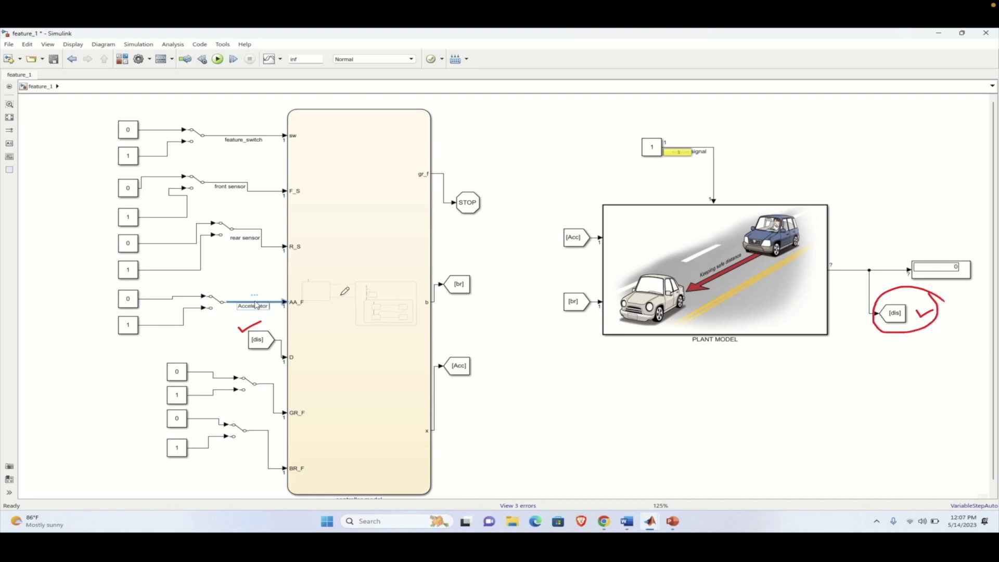
pyautogui.moveTo(274, 320)
pyautogui.mouseDown()
pyautogui.moveTo(214, 324)
pyautogui.moveTo(222, 344)
pyautogui.moveTo(256, 354)
pyautogui.moveTo(273, 340)
pyautogui.moveTo(273, 318)
pyautogui.mouseUp()
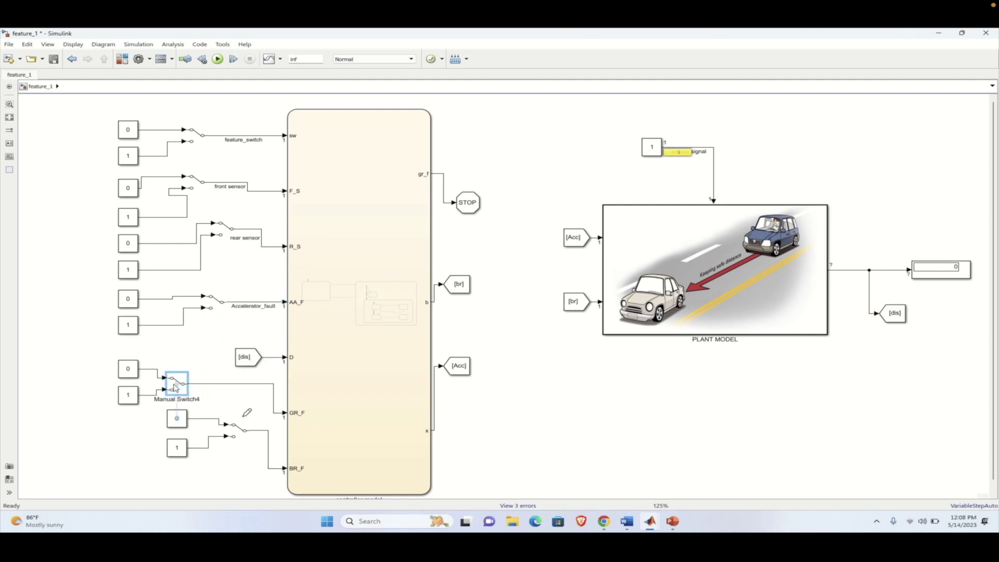
# Rearrange the constants and Manual Switches feeding GR_F and BR_F so they line up with the other input groups.
pyautogui.moveTo(175, 388); pyautogui.dragTo(169, 387)
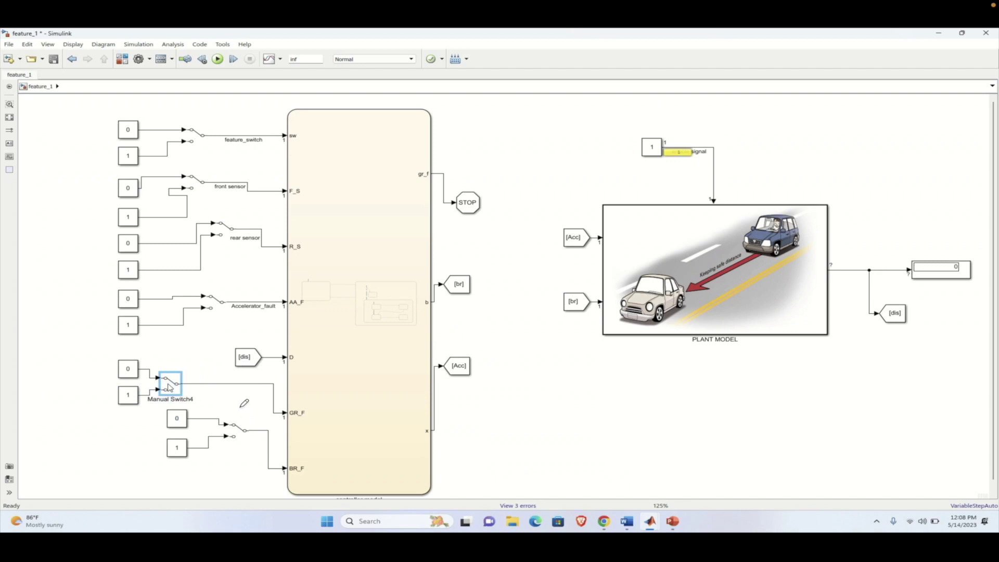
pyautogui.click(235, 433)
pyautogui.moveTo(235, 434); pyautogui.dragTo(237, 472)
pyautogui.moveTo(171, 420); pyautogui.dragTo(121, 435)
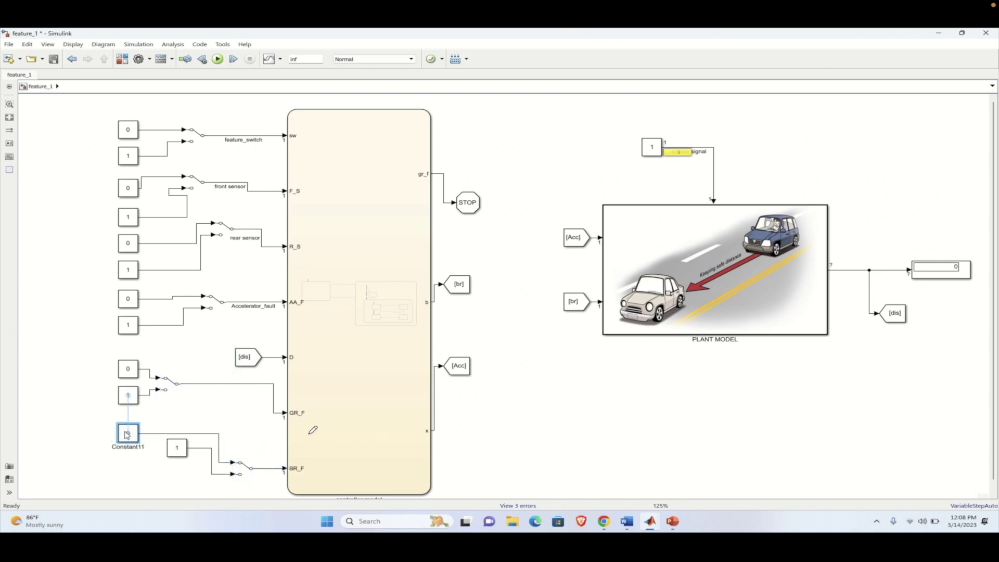
pyautogui.moveTo(179, 456); pyautogui.dragTo(130, 470)
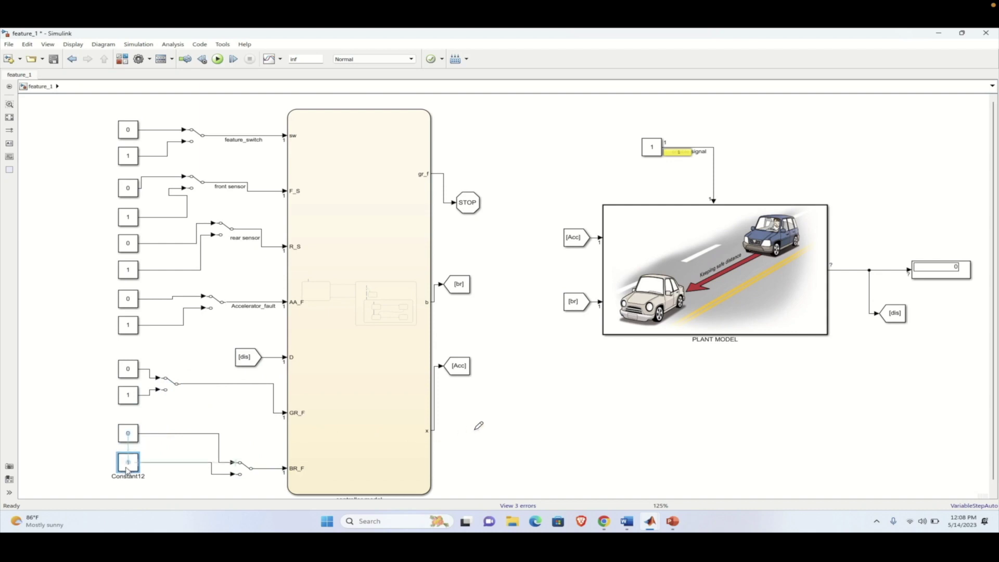
pyautogui.moveTo(131, 466); pyautogui.dragTo(131, 478)
pyautogui.moveTo(165, 386); pyautogui.dragTo(178, 402)
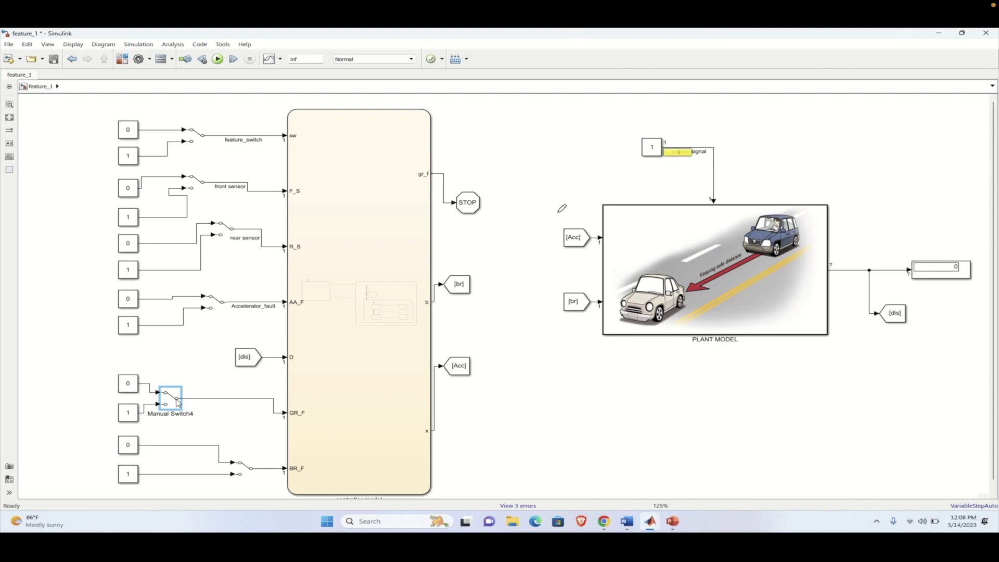
pyautogui.moveTo(557, 211); pyautogui.dragTo(563, 214)
pyautogui.moveTo(910, 328); pyautogui.dragTo(914, 332)
pyautogui.moveTo(666, 126); pyautogui.dragTo(690, 121)
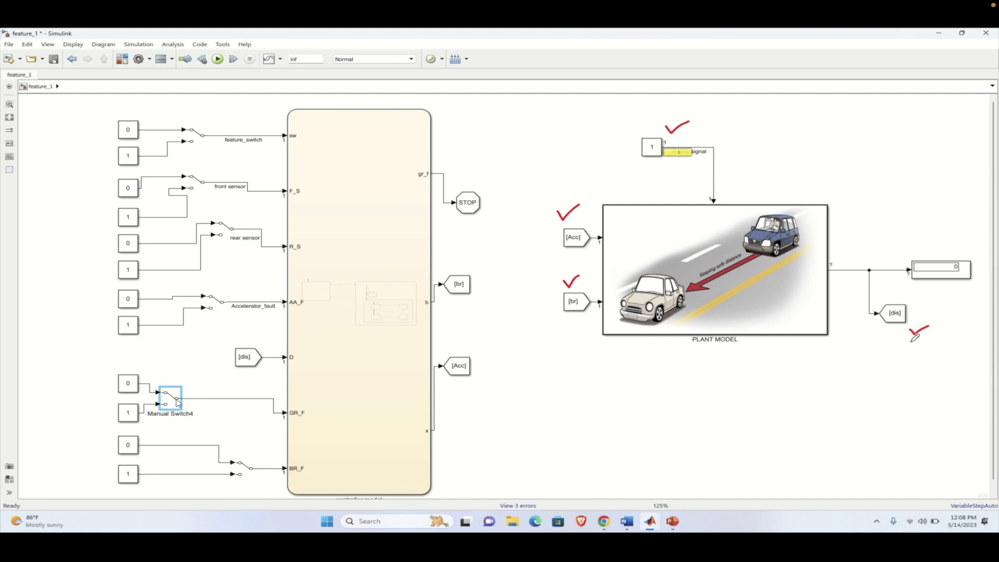
pyautogui.moveTo(917, 332)
pyautogui.mouseDown()
pyautogui.moveTo(908, 348)
pyautogui.moveTo(801, 380)
pyautogui.moveTo(596, 414)
pyautogui.moveTo(271, 373)
pyautogui.moveTo(280, 376)
pyautogui.mouseUp()
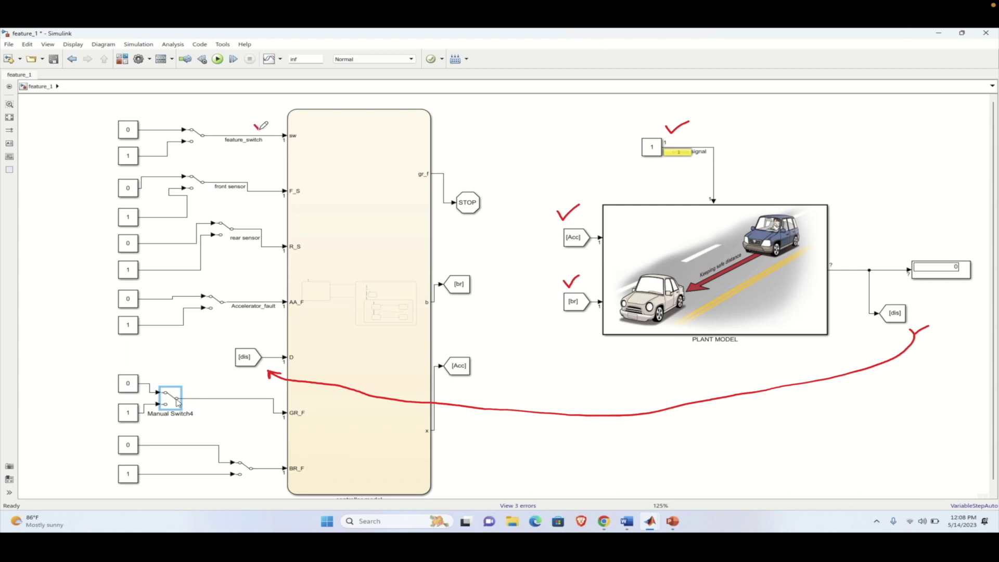
pyautogui.moveTo(266, 123); pyautogui.dragTo(269, 121)
pyautogui.moveTo(466, 263); pyautogui.dragTo(472, 267)
pyautogui.moveTo(463, 349); pyautogui.dragTo(481, 344)
pyautogui.moveTo(474, 284)
pyautogui.mouseDown()
pyautogui.moveTo(518, 286)
pyautogui.moveTo(551, 309)
pyautogui.mouseUp()
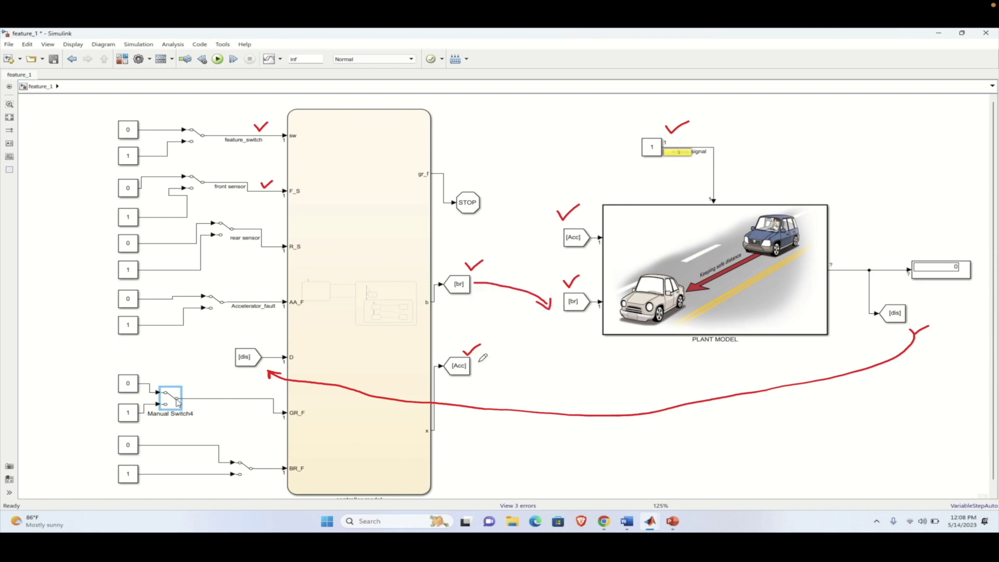
pyautogui.moveTo(478, 362); pyautogui.dragTo(559, 263)
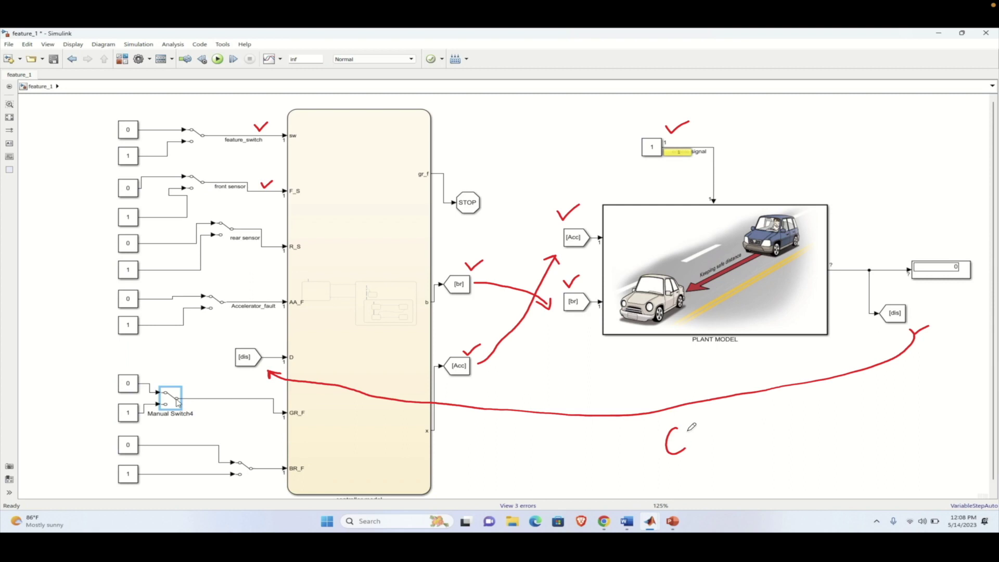
pyautogui.click(821, 517)
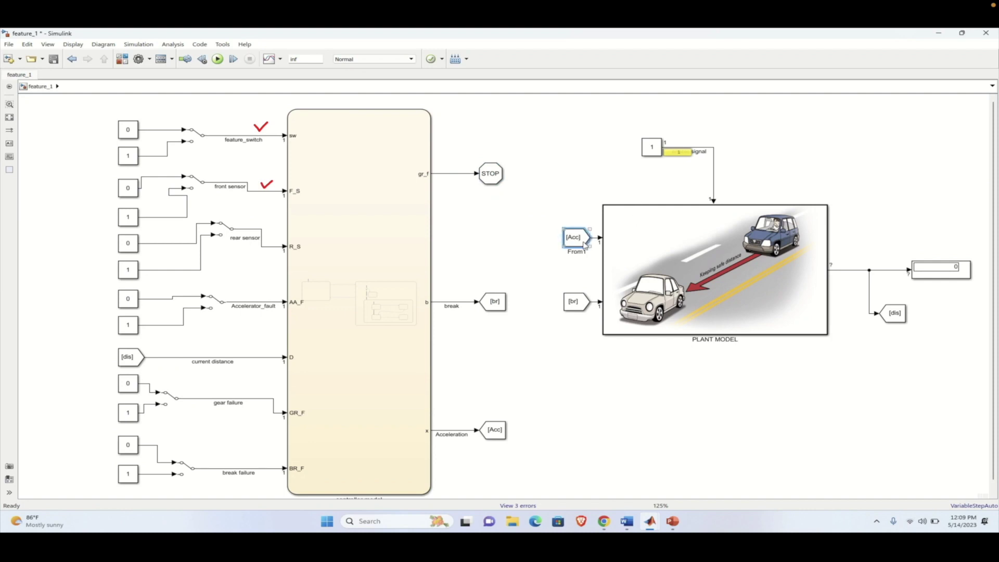
# Set the background color of the br Goto block on the controller model's b output to green.
pyautogui.click(497, 301)
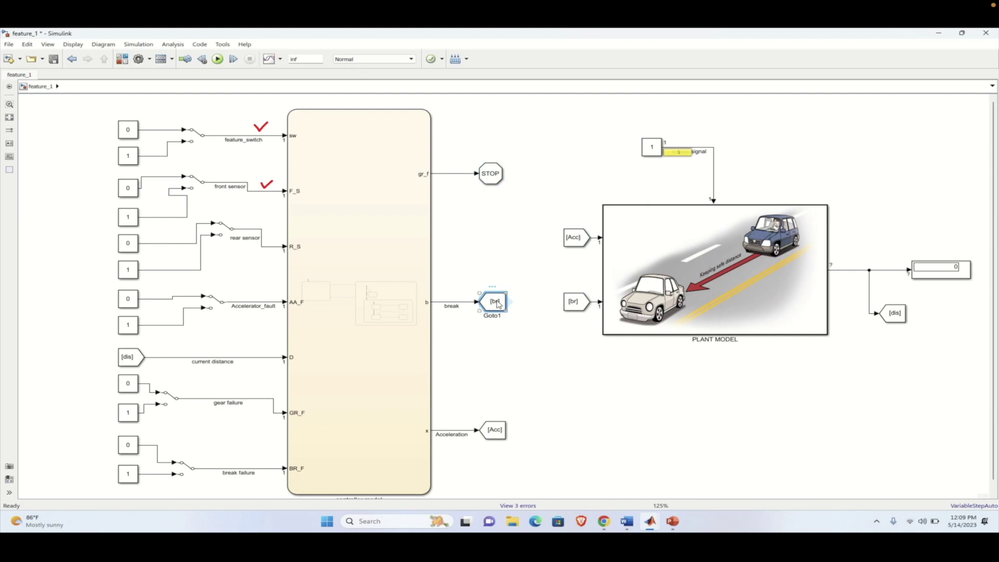
pyautogui.rightClick(498, 303)
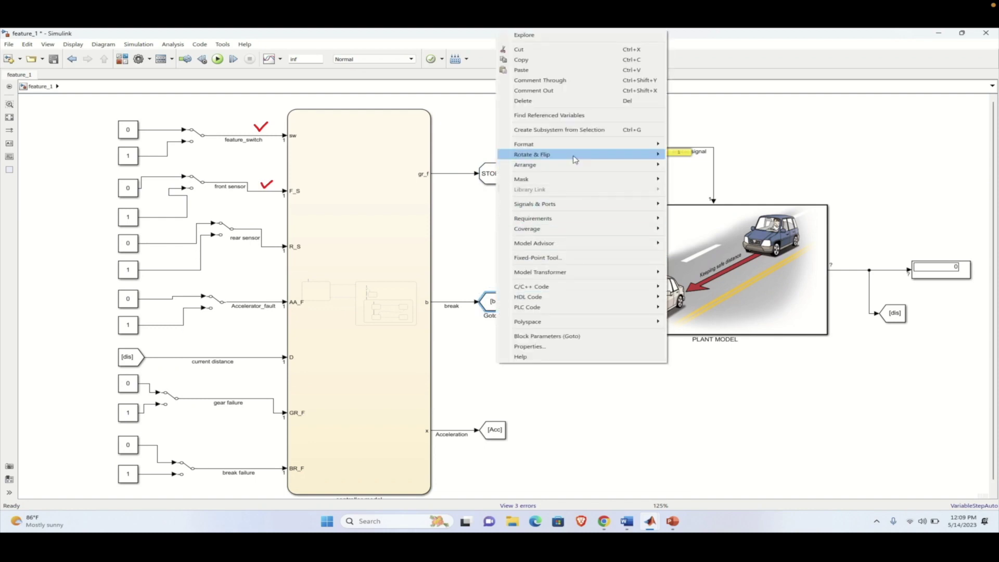
pyautogui.moveTo(580, 145)
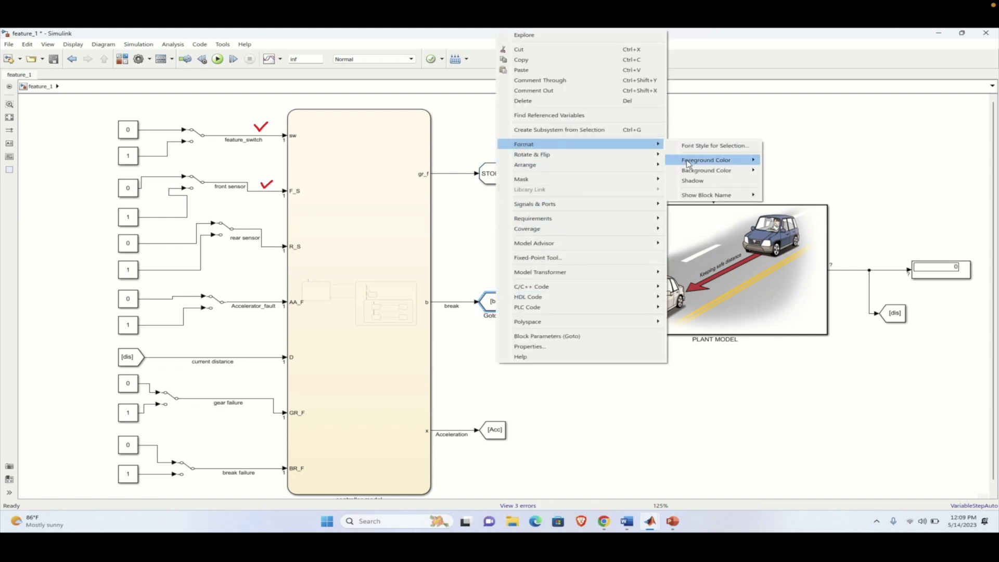
pyautogui.moveTo(705, 166)
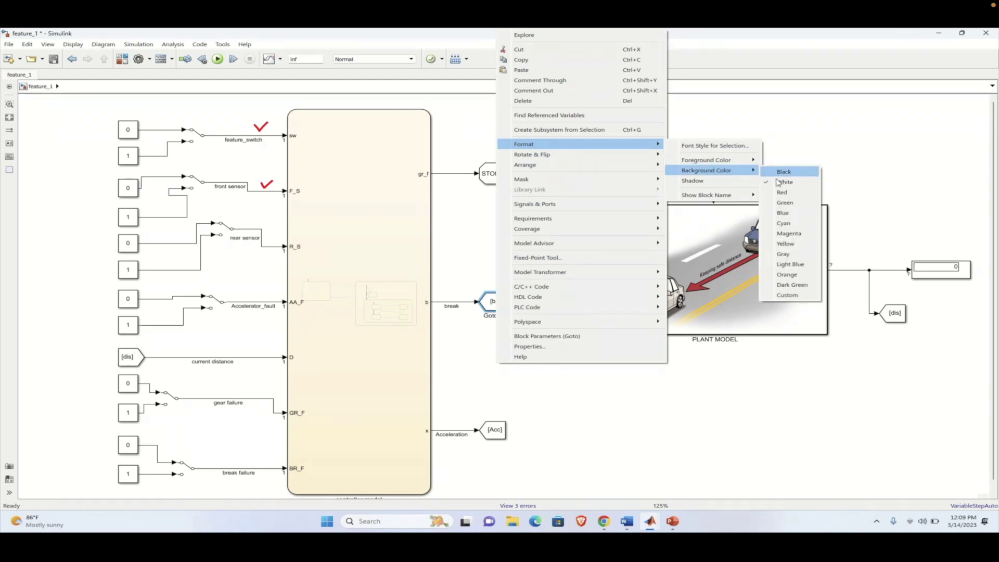
pyautogui.click(785, 203)
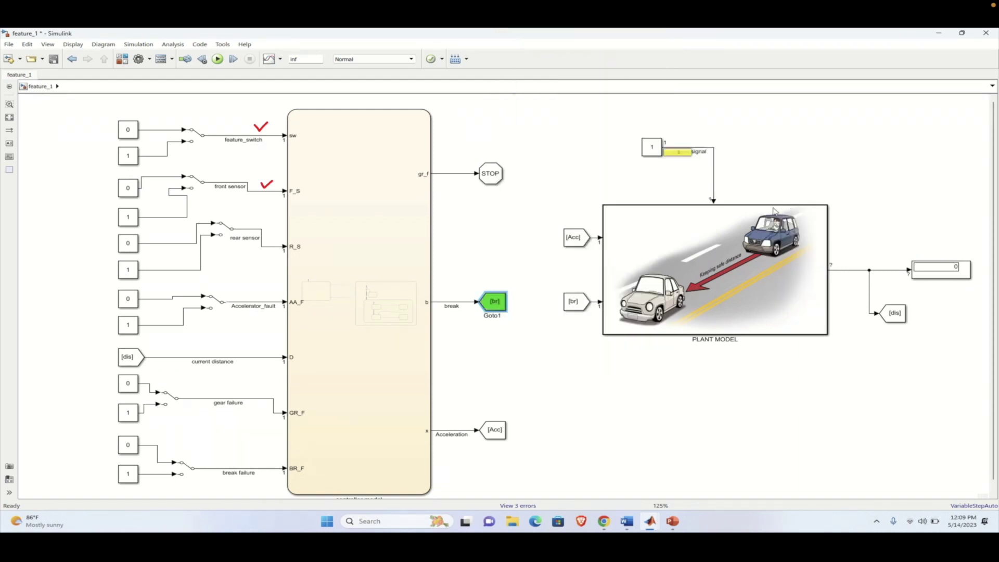
# Set the background color of the br From block feeding PLANT MODEL to green.
pyautogui.click(573, 302)
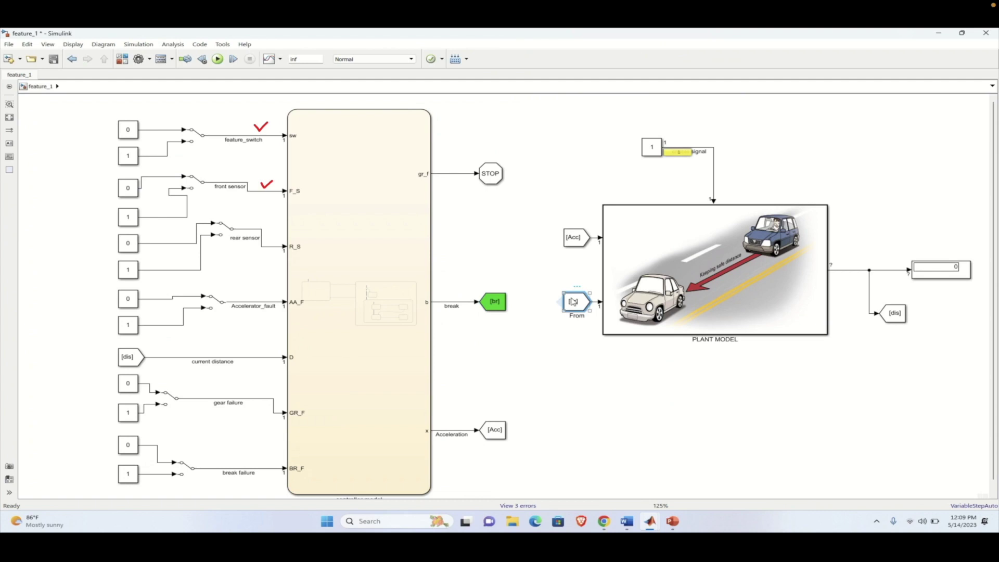
pyautogui.rightClick(572, 302)
pyautogui.moveTo(722, 146)
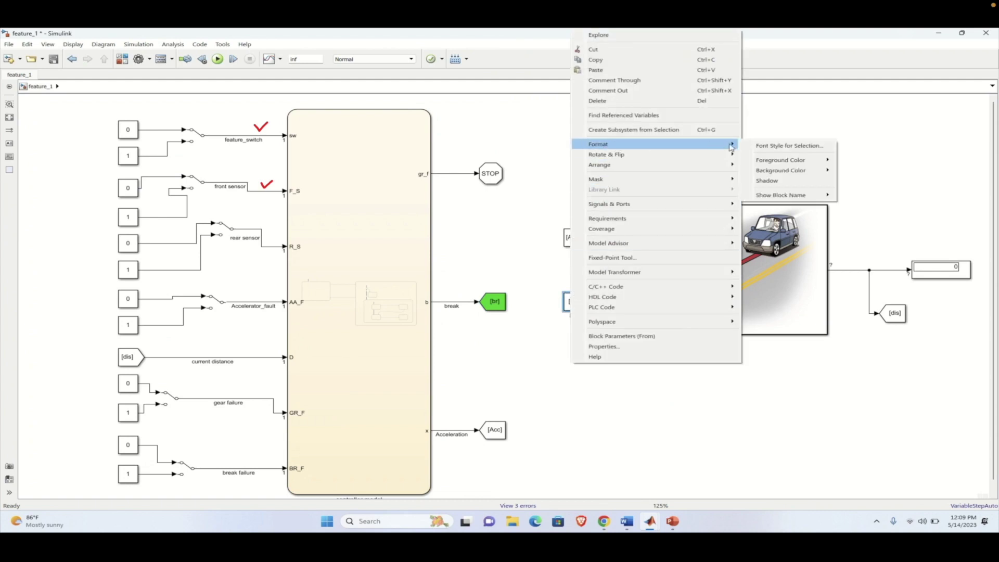
pyautogui.moveTo(771, 163)
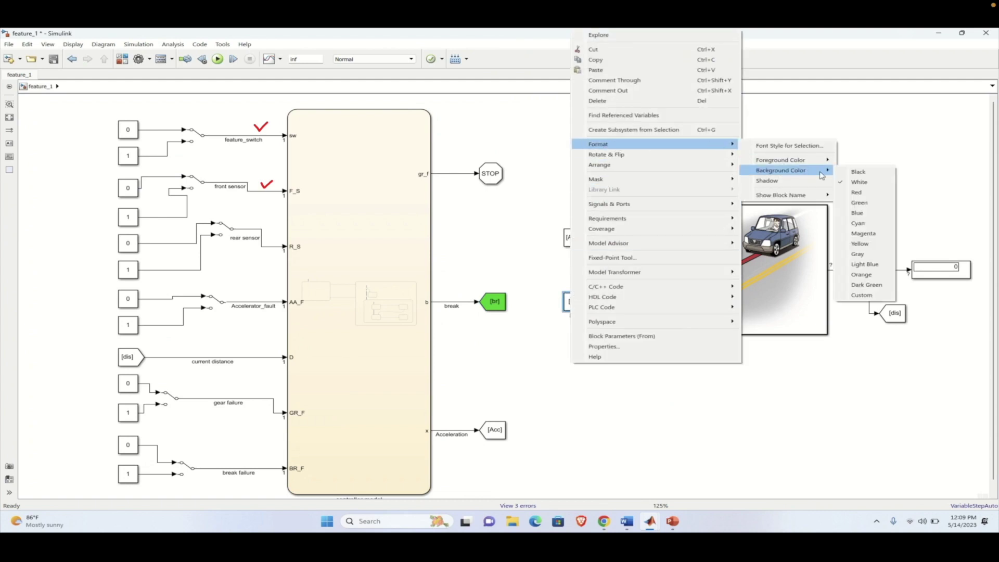
pyautogui.click(859, 205)
# Set the background color of the Acc Goto block on the controller model's Acceleration output to gray.
pyautogui.click(497, 429)
pyautogui.rightClick(498, 429)
pyautogui.moveTo(658, 206)
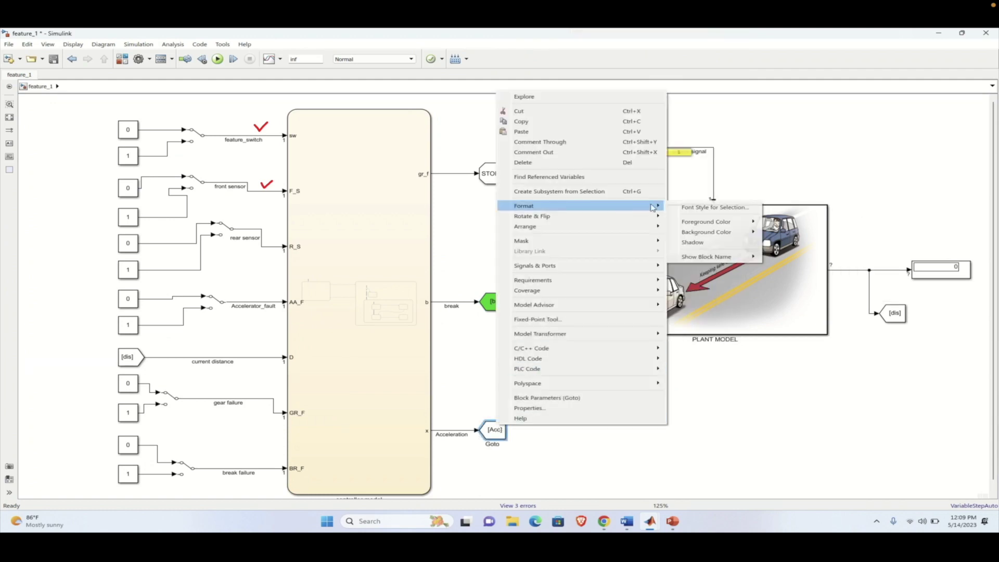
pyautogui.moveTo(710, 235)
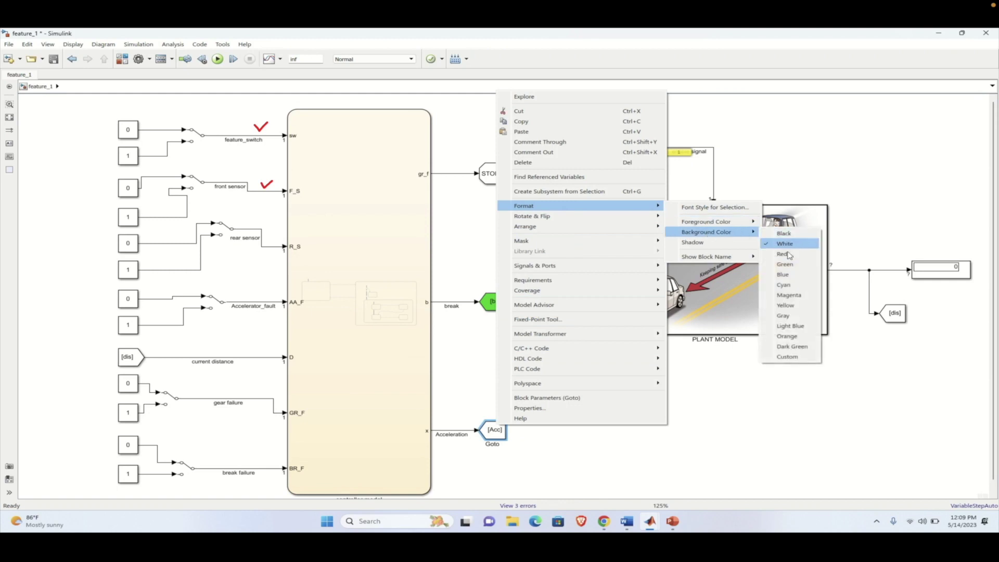
pyautogui.click(799, 316)
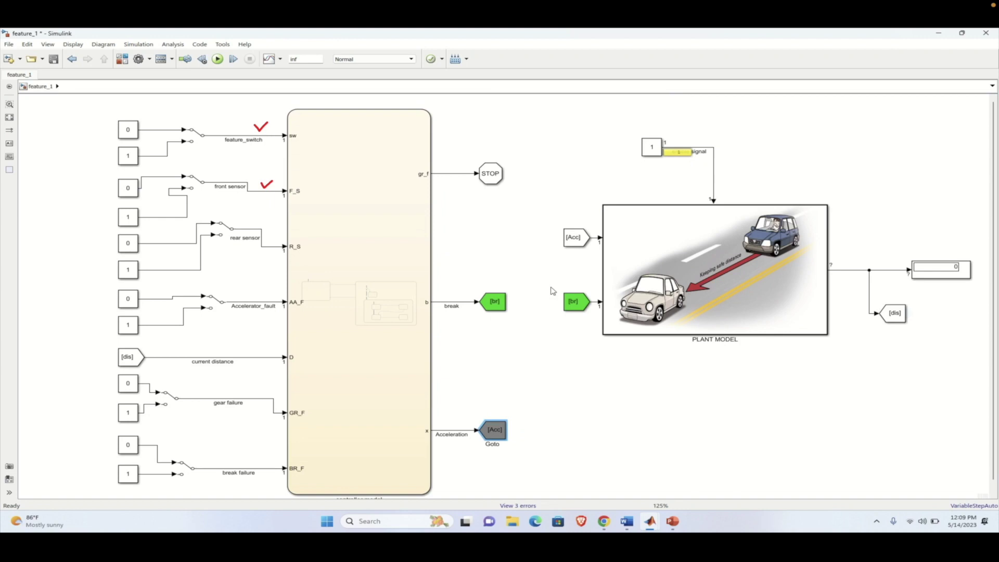
# Set the background color of the Acc From block feeding PLANT MODEL to gray.
pyautogui.rightClick(574, 237)
pyautogui.moveTo(652, 146)
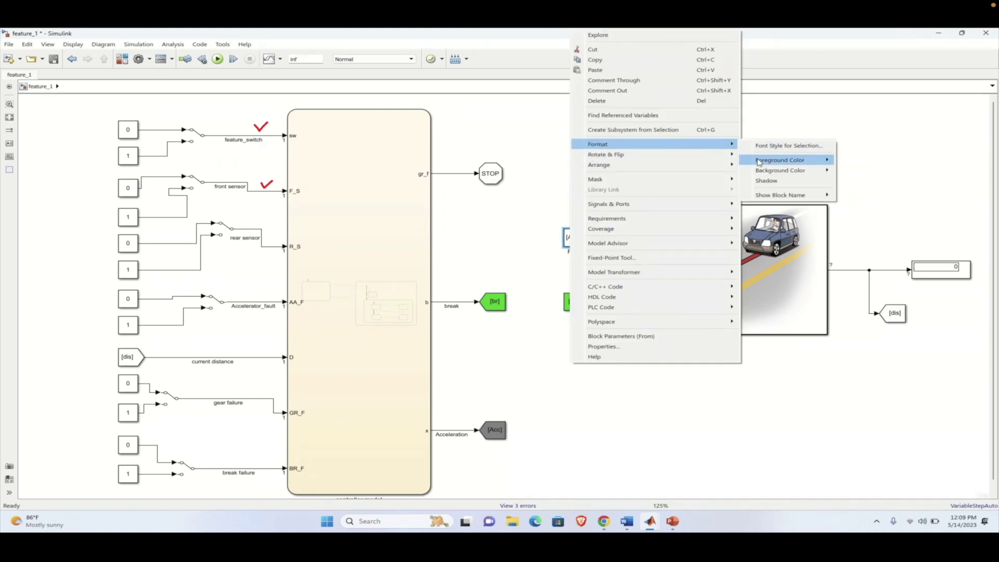
pyautogui.moveTo(839, 176)
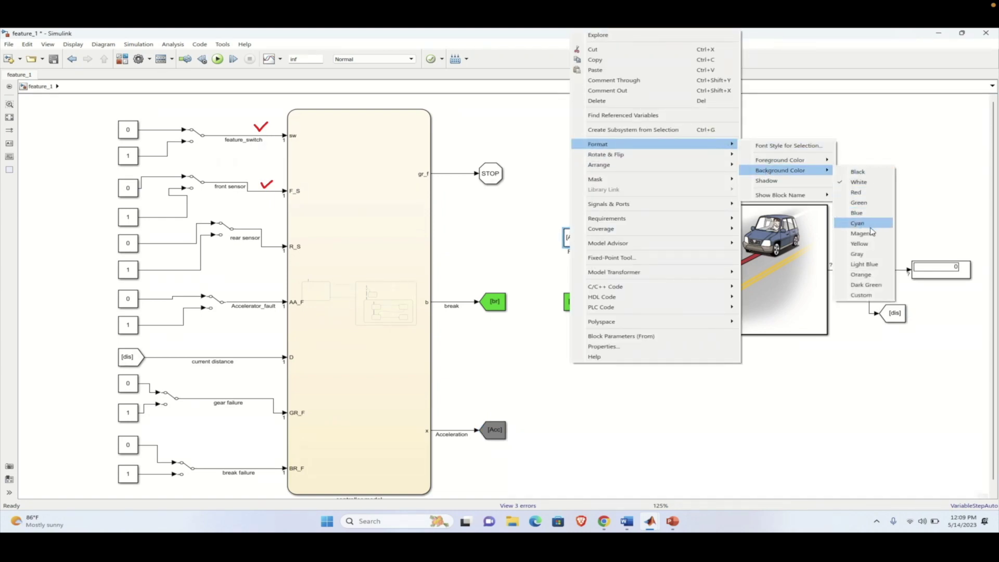
pyautogui.click(869, 257)
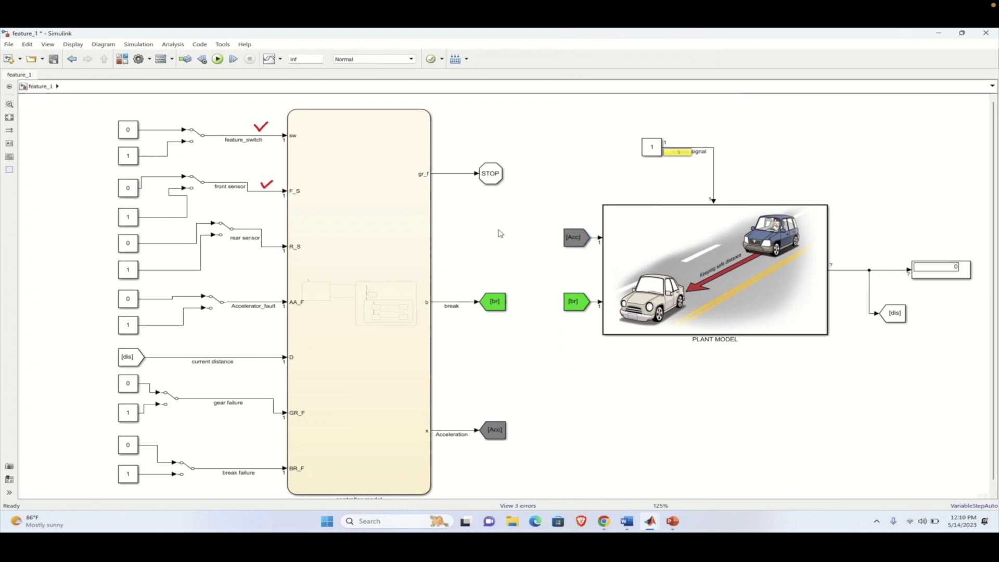
# Set the background color of the dis Goto block on the PLANT MODEL output to cyan.
pyautogui.rightClick(895, 313)
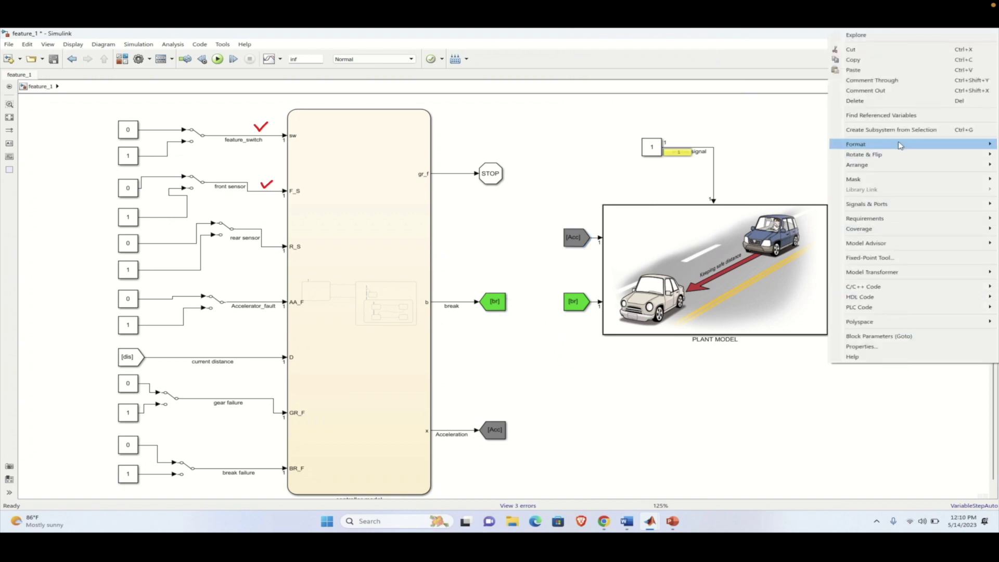
pyautogui.moveTo(900, 145)
pyautogui.moveTo(786, 170)
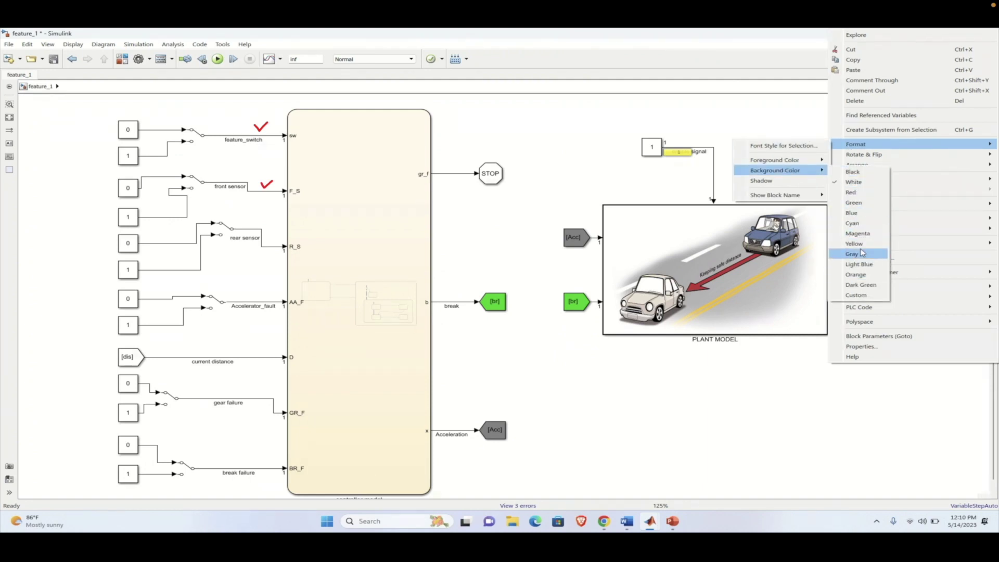
pyautogui.click(859, 224)
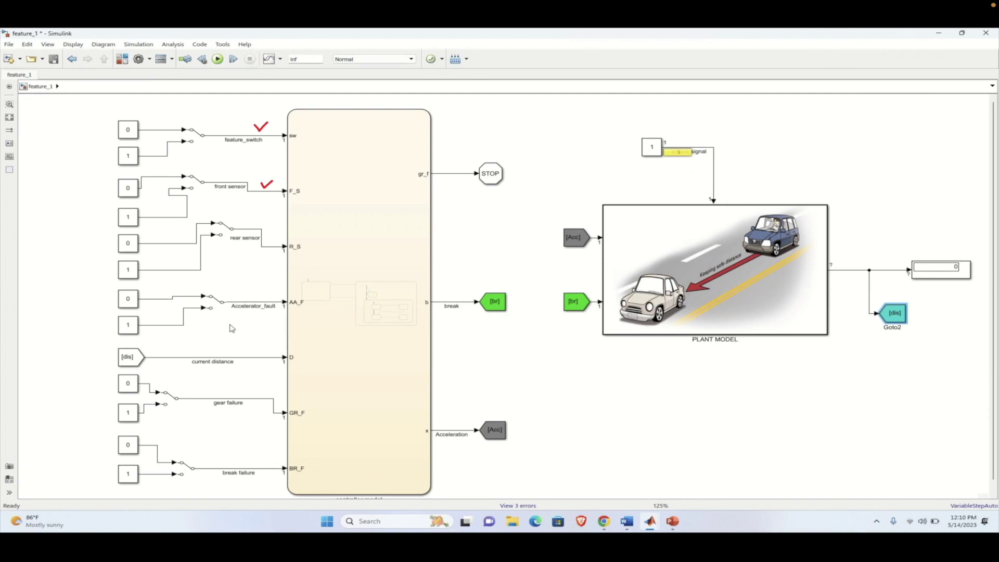
# Set the background color of the dis From block feeding the controller's D input to cyan.
pyautogui.click(130, 355)
pyautogui.rightClick(131, 355)
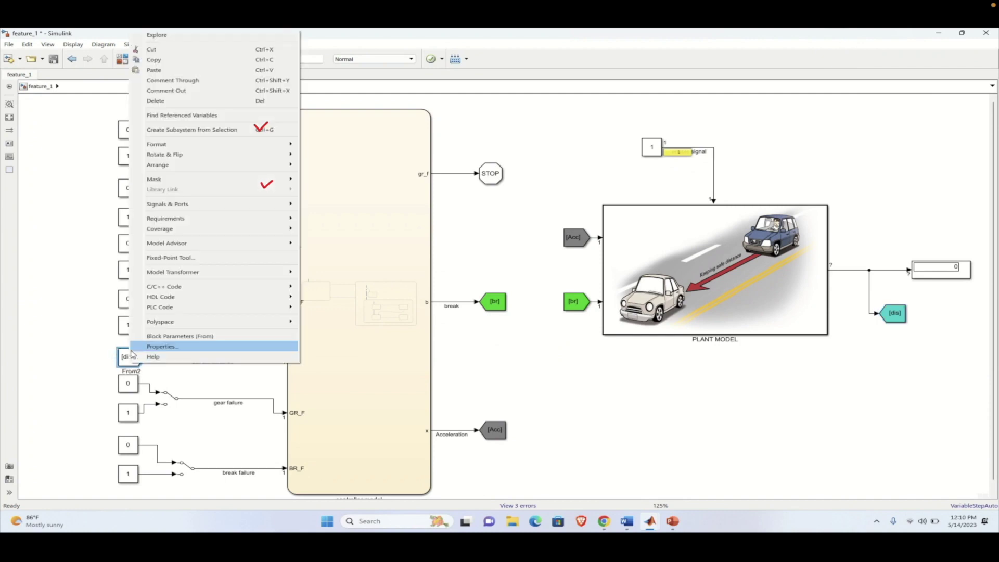
pyautogui.moveTo(264, 149)
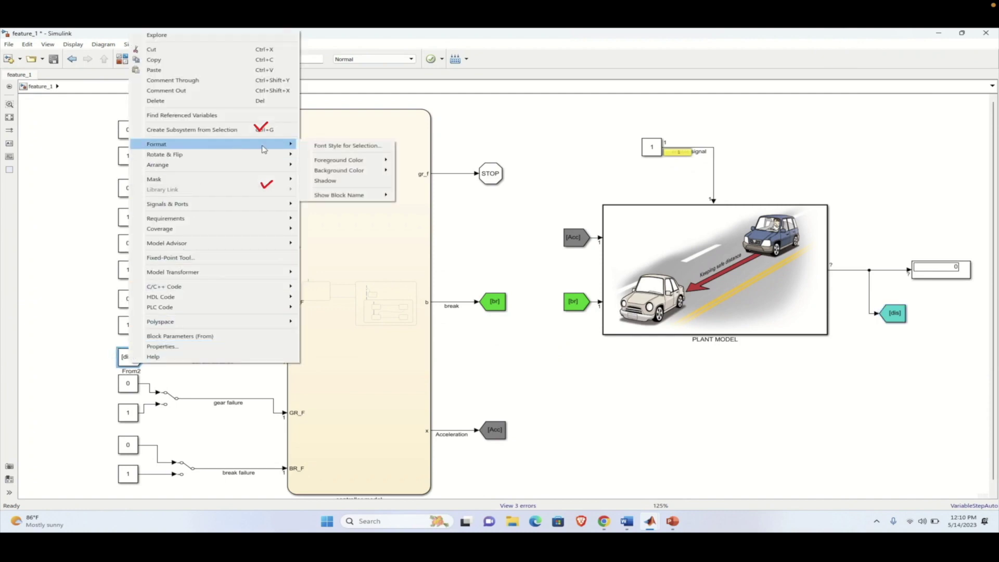
pyautogui.moveTo(354, 172)
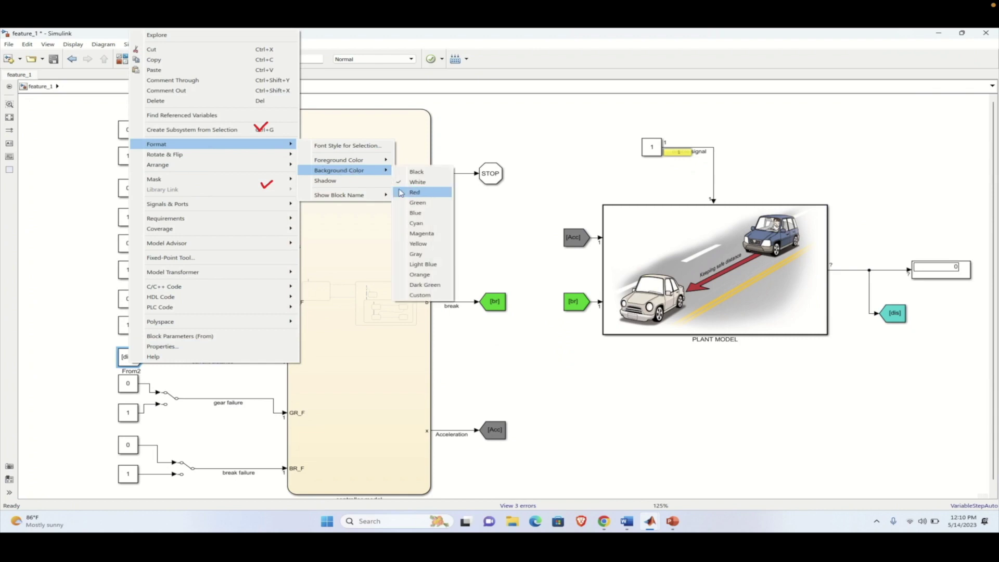
pyautogui.click(414, 225)
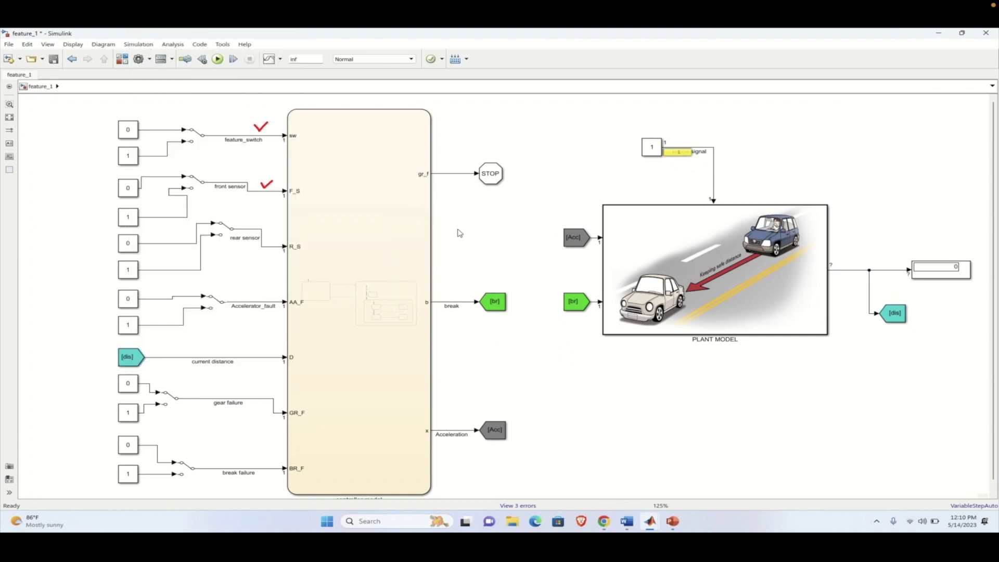